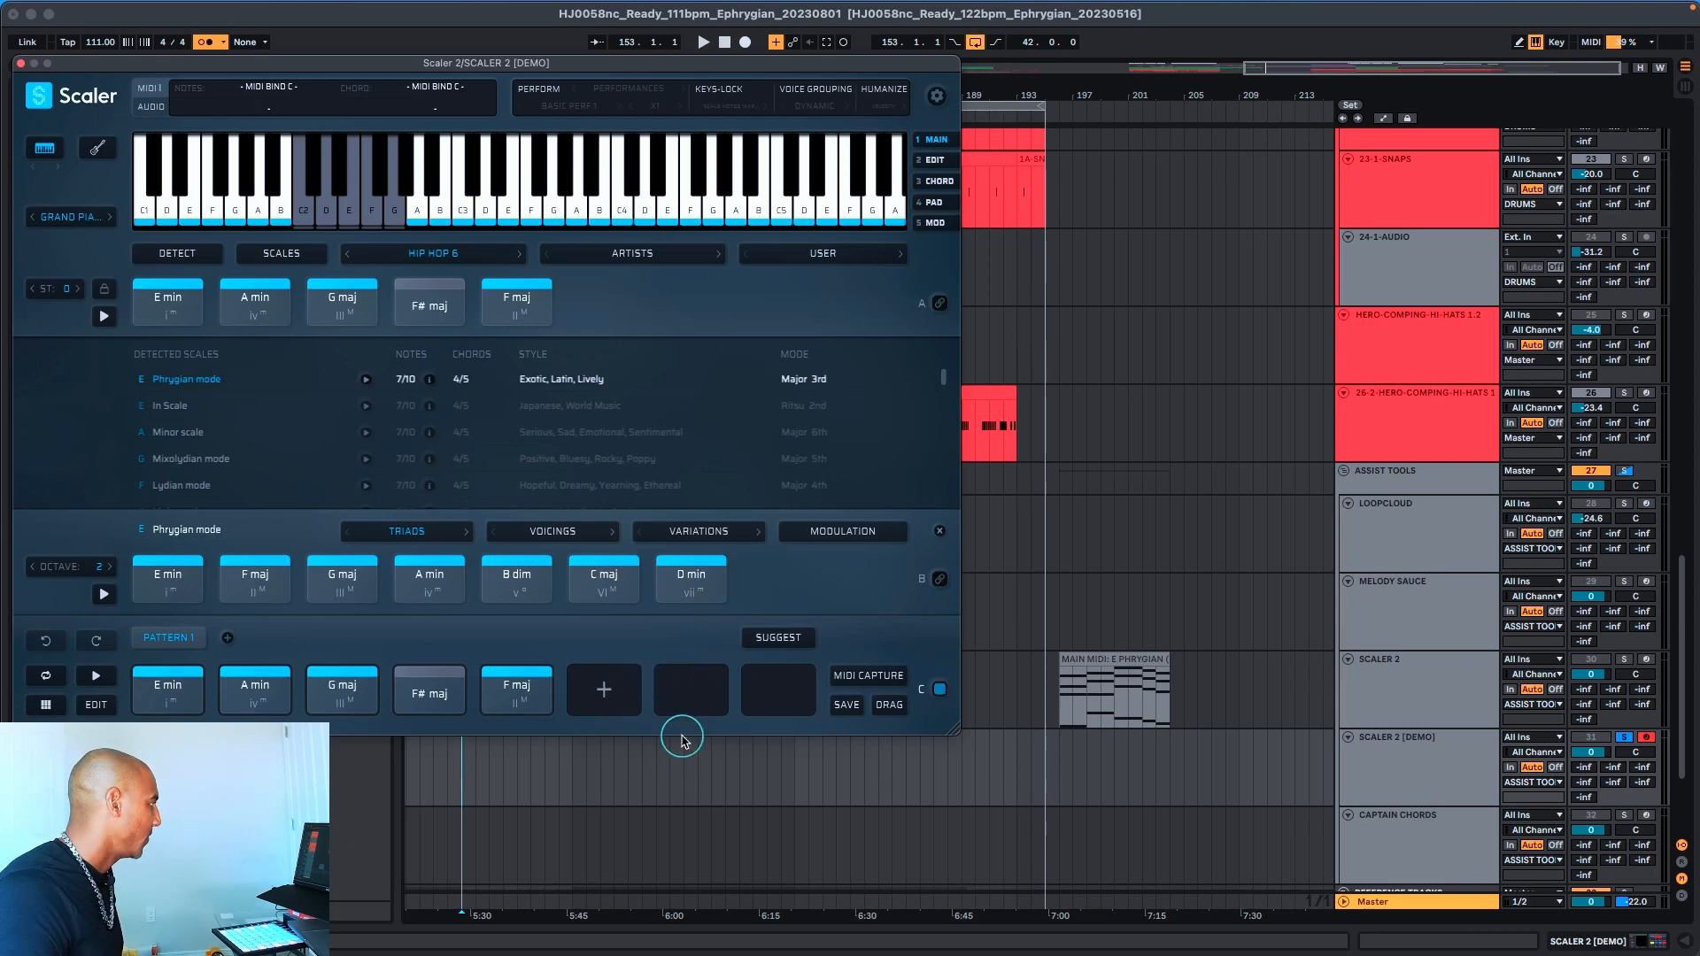
# Record a played chord performance as a MIDI clip on the SCALER 2 [DEMO] track, starting at bar 153
pyautogui.scroll(2, 642, 794)
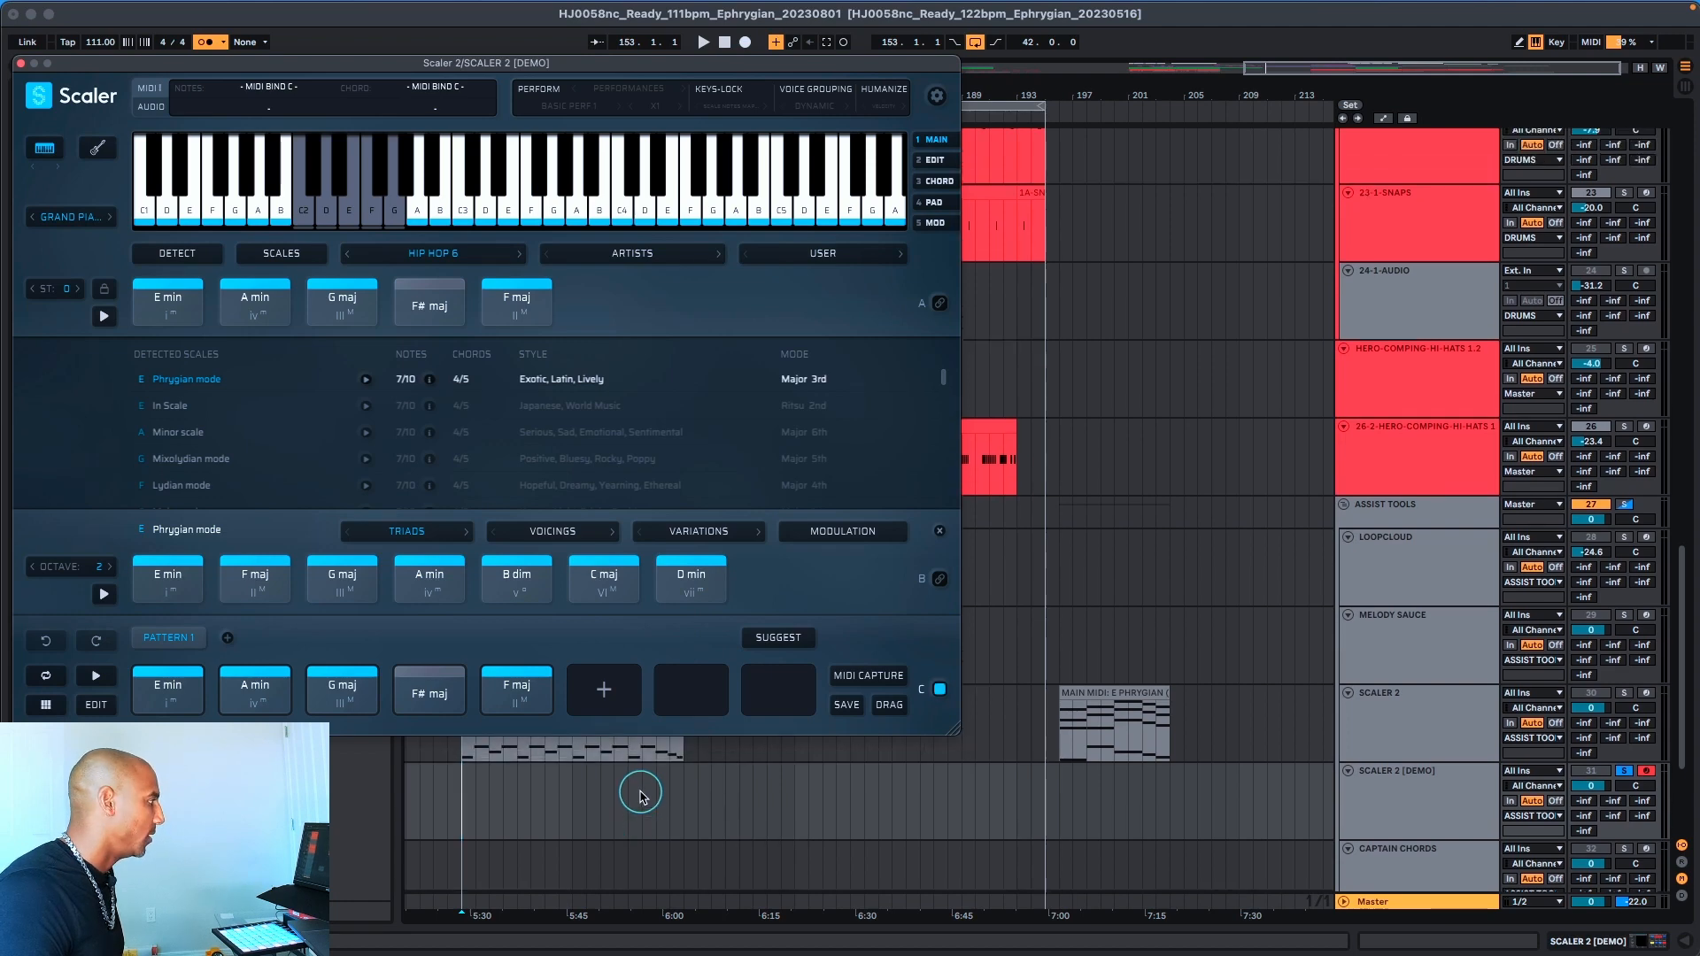
pyautogui.click(464, 800)
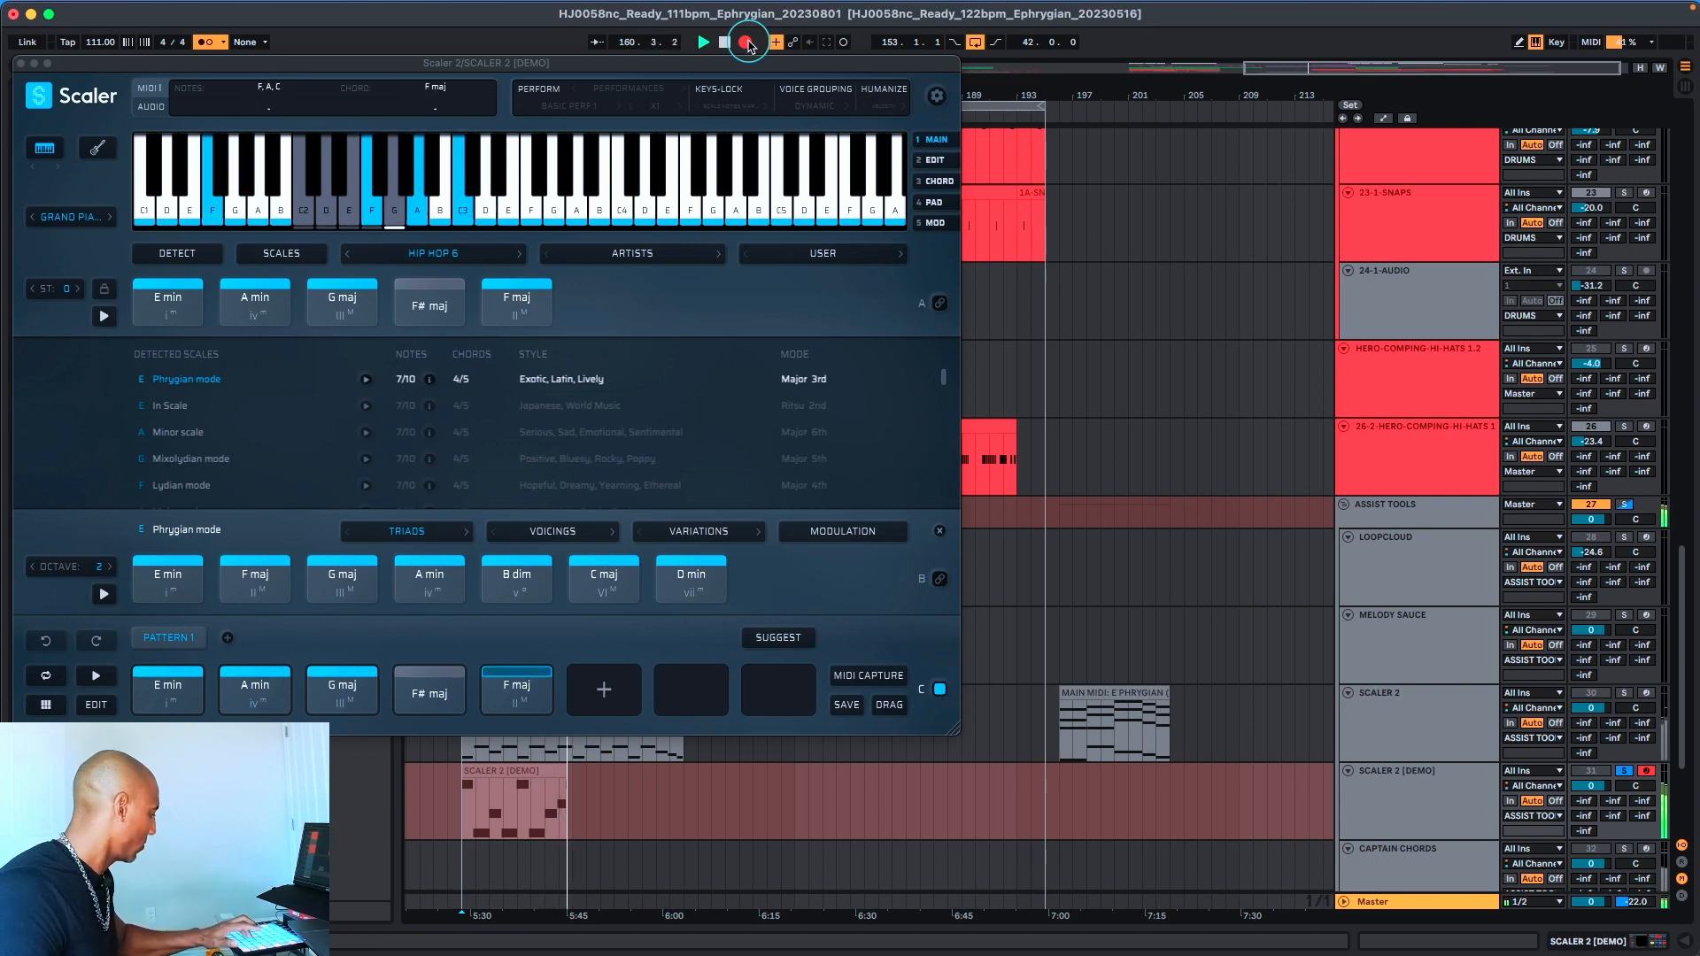
pyautogui.click(749, 45)
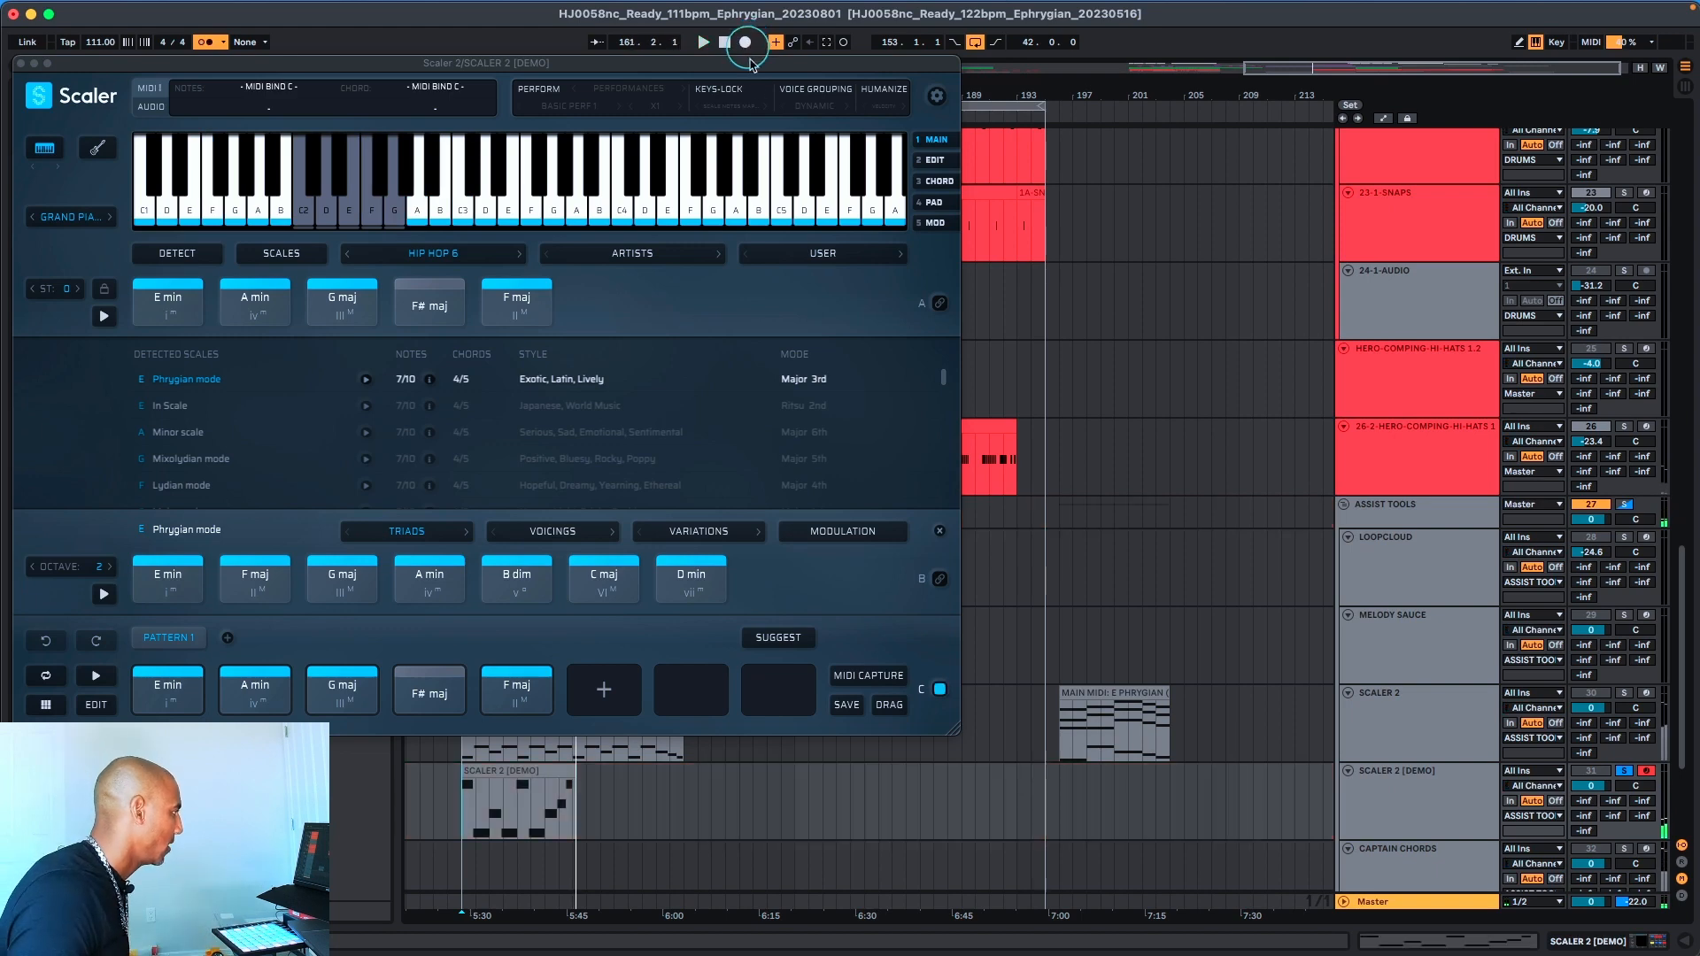
# Open the recorded SCALER 2 [DEMO] clip to inspect its notes, and shrink the plugin window covering them
pyautogui.click(631, 726)
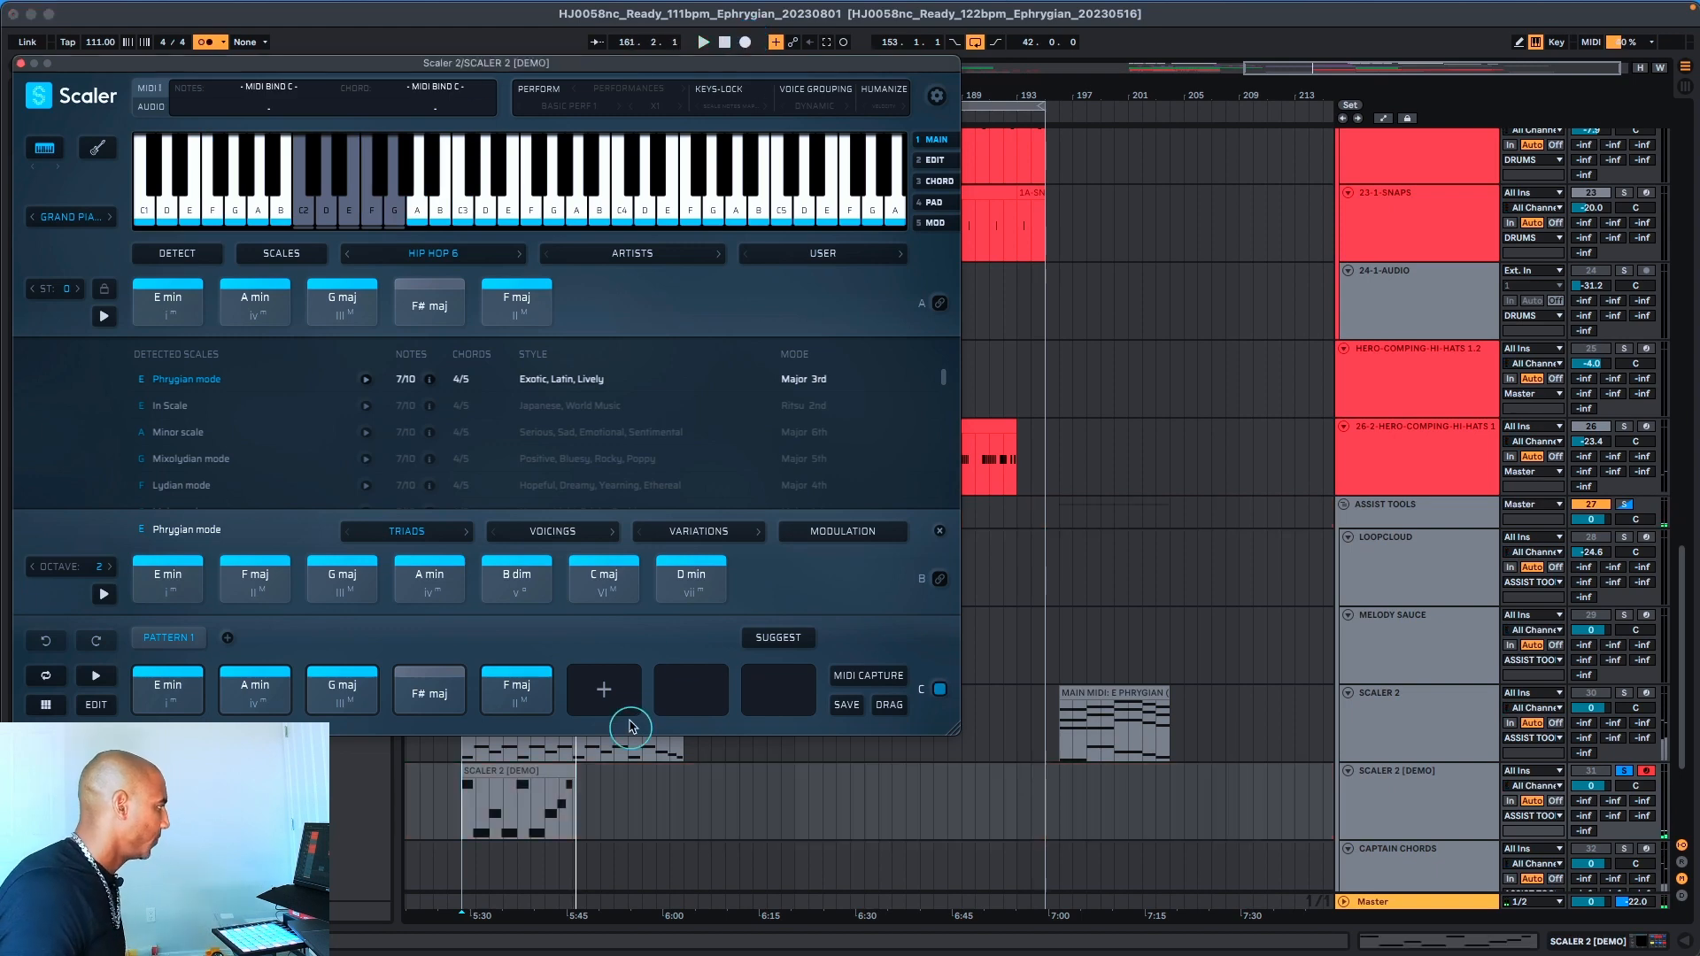
pyautogui.click(517, 777)
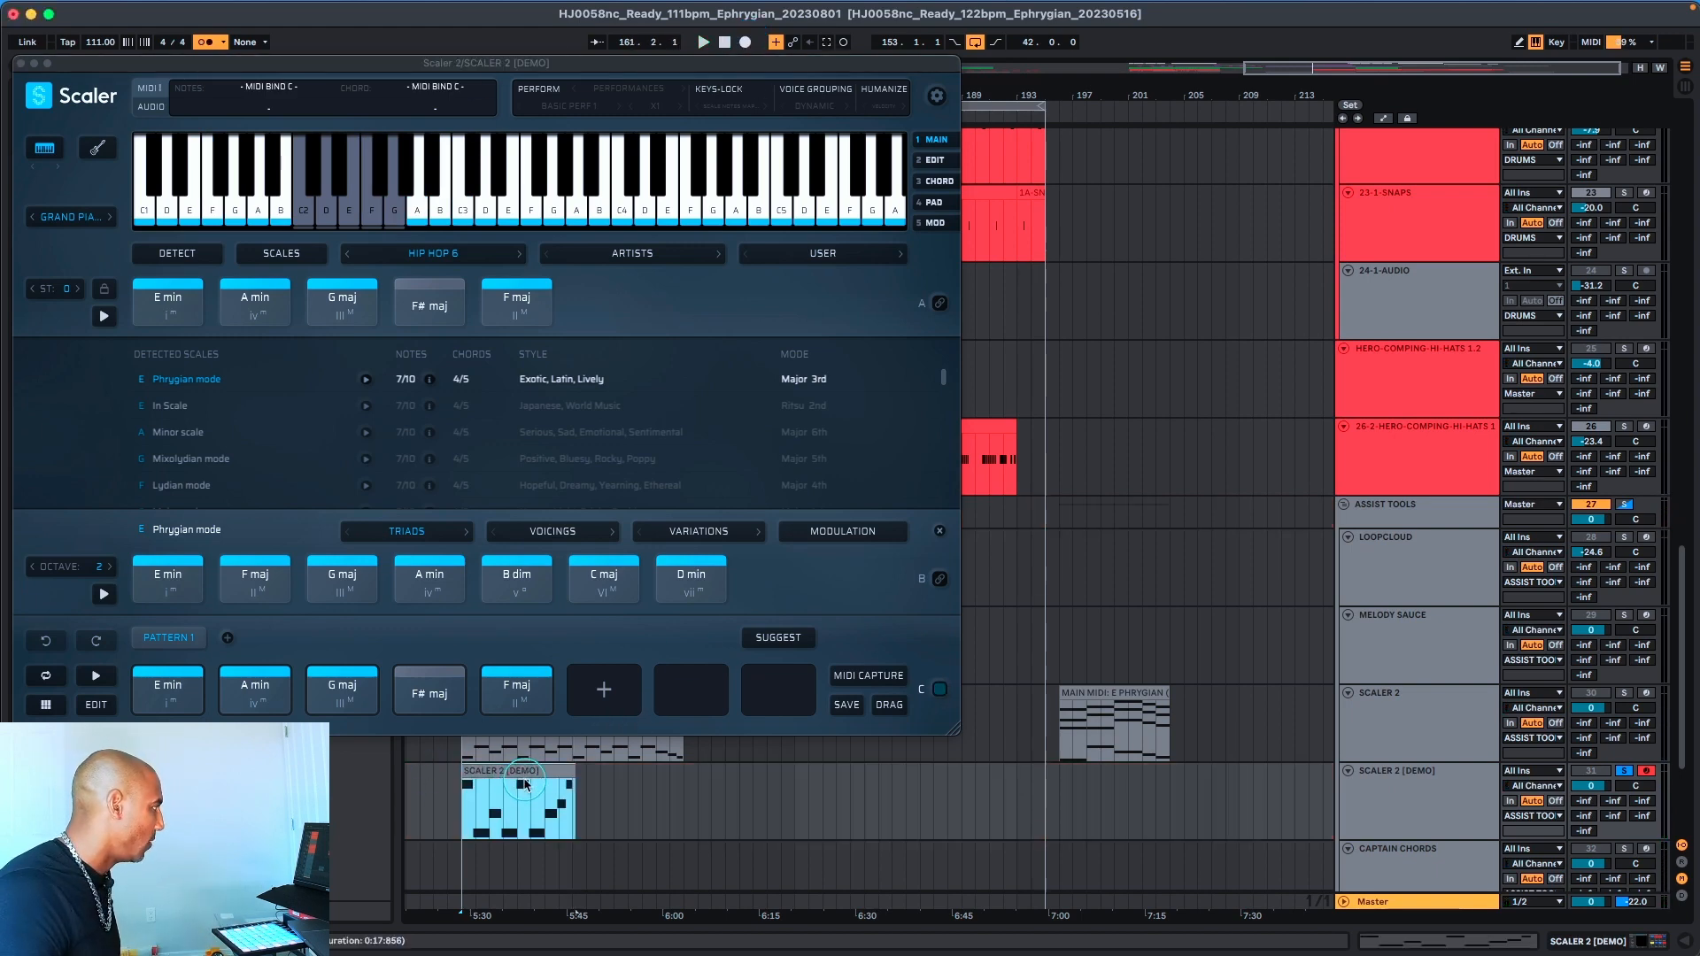
pyautogui.doubleClick(525, 784)
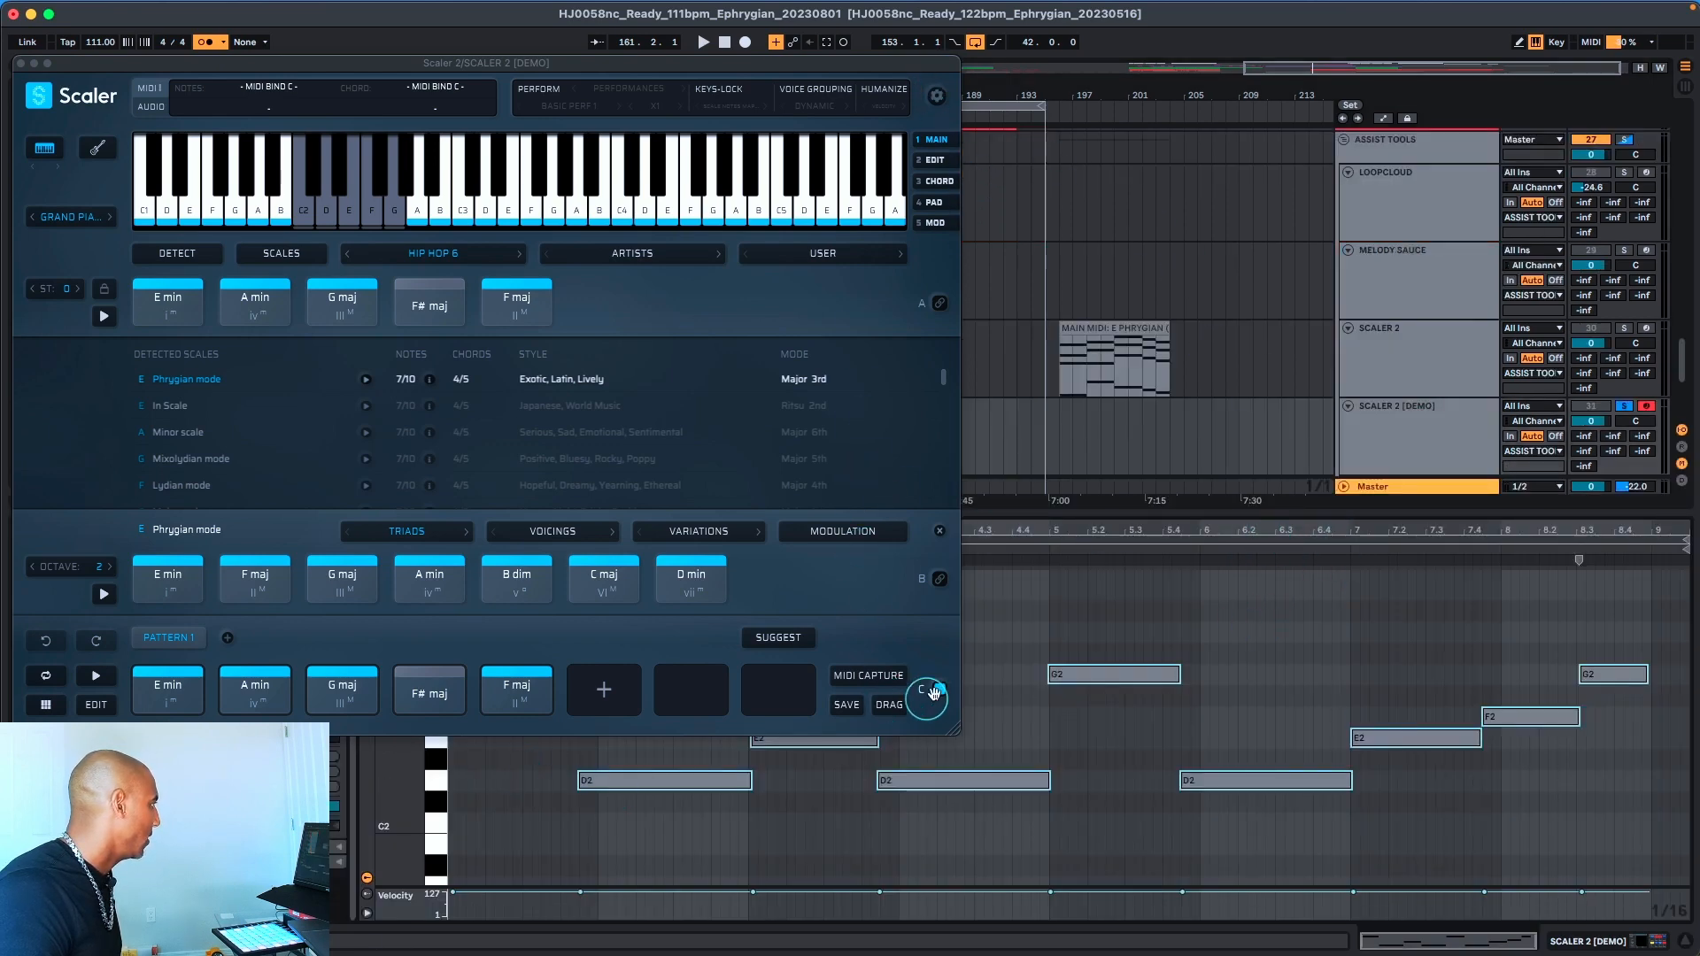
pyautogui.moveTo(955, 724); pyautogui.dragTo(729, 420)
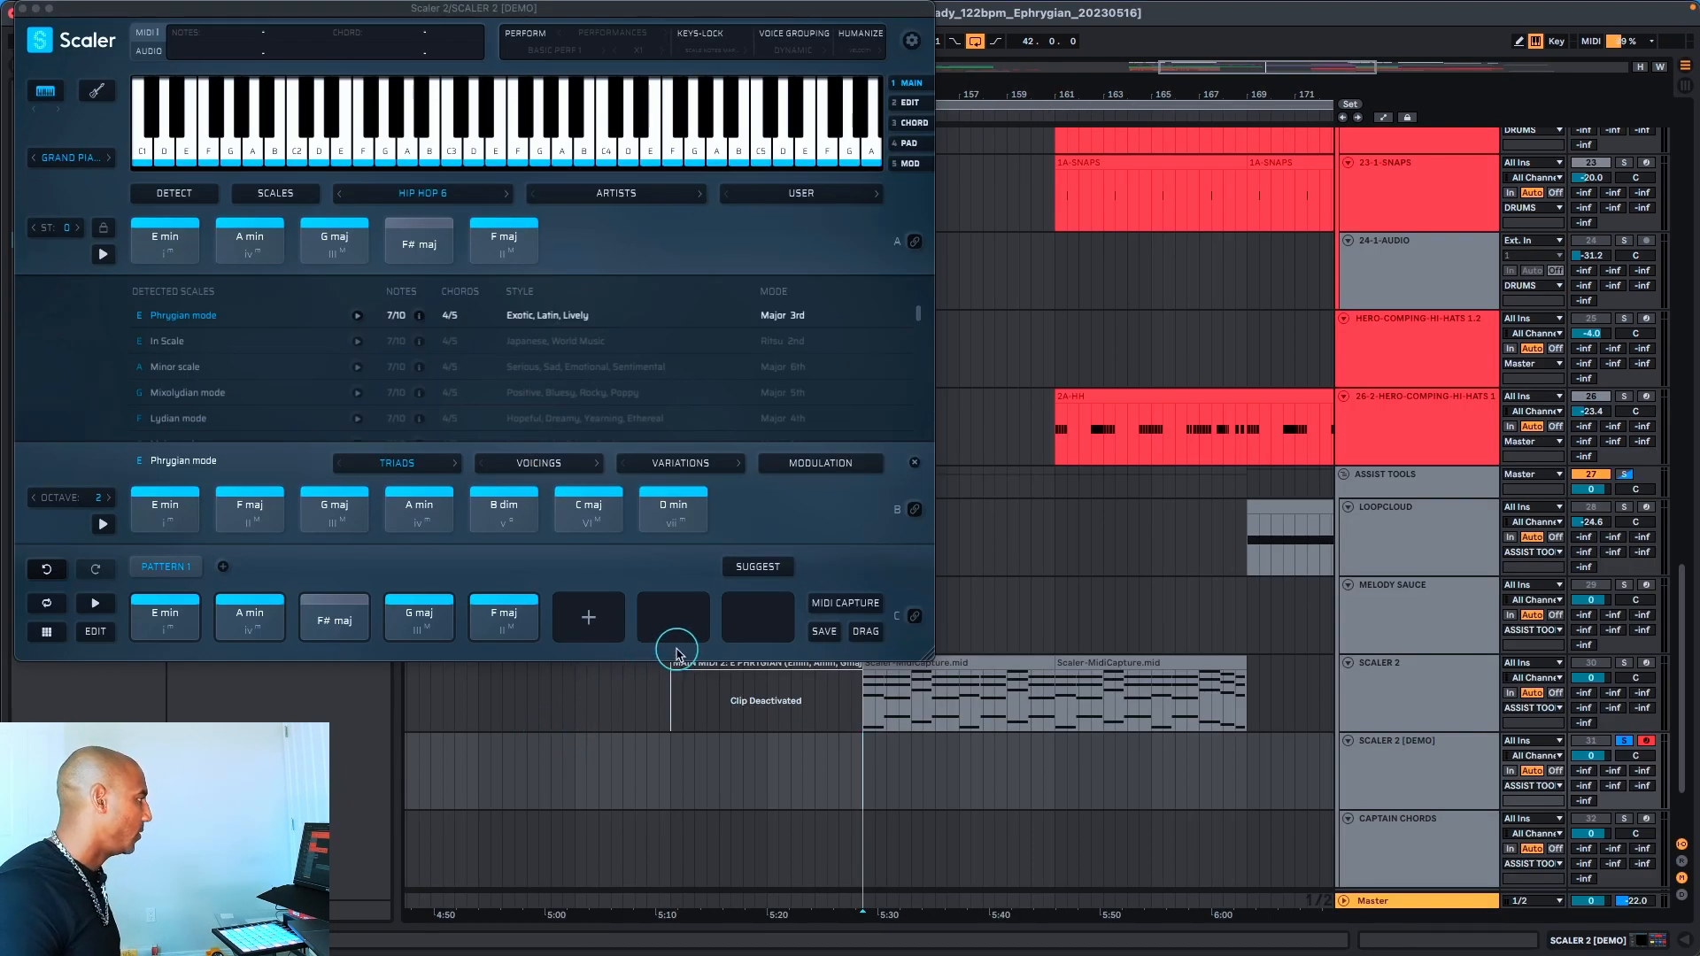
# Add a new empty chord pattern after Pattern 1 and switch to it
pyautogui.click(678, 649)
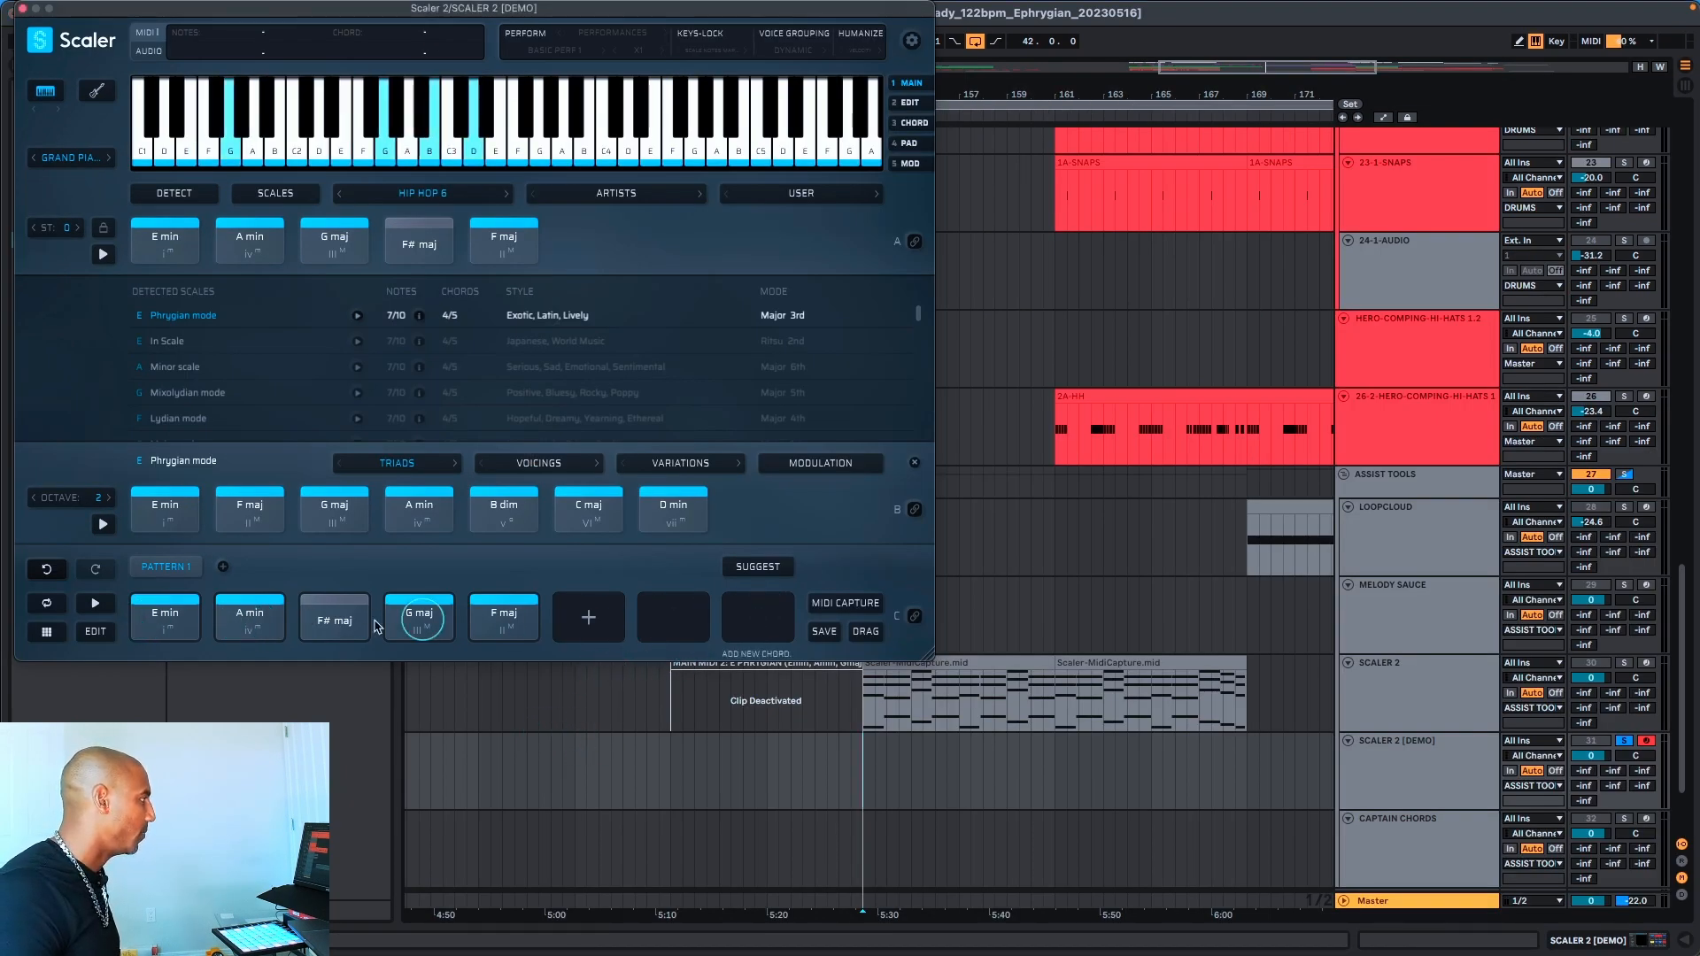
pyautogui.click(222, 567)
pyautogui.click(556, 568)
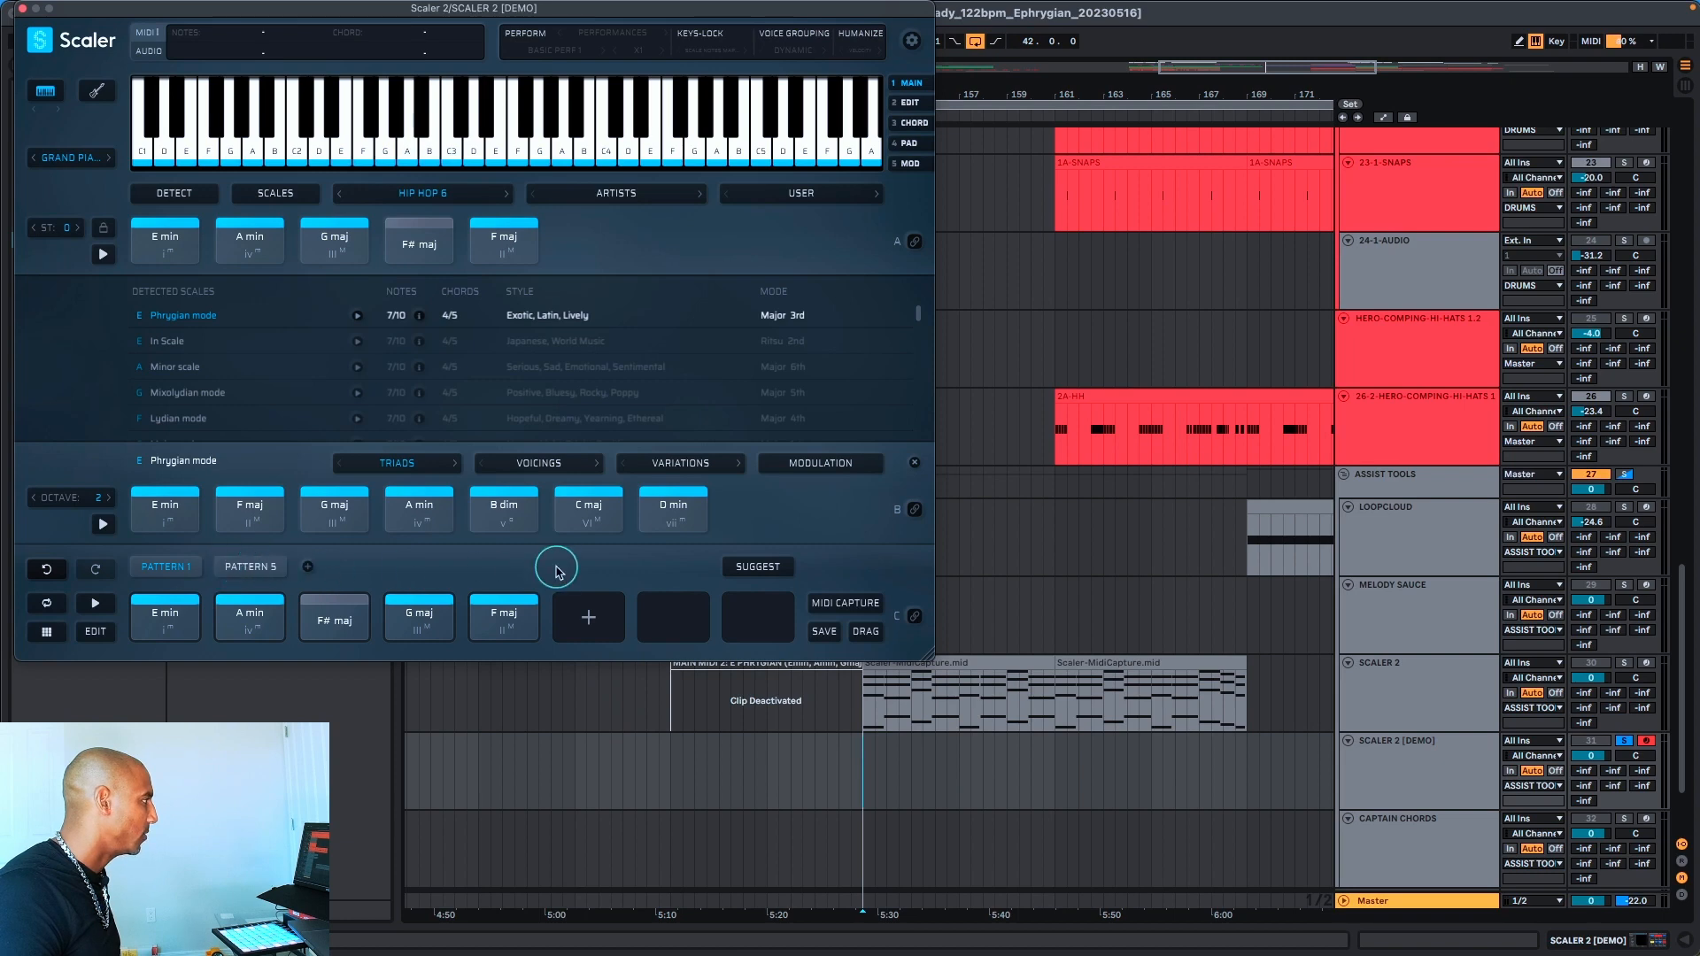
pyautogui.click(217, 571)
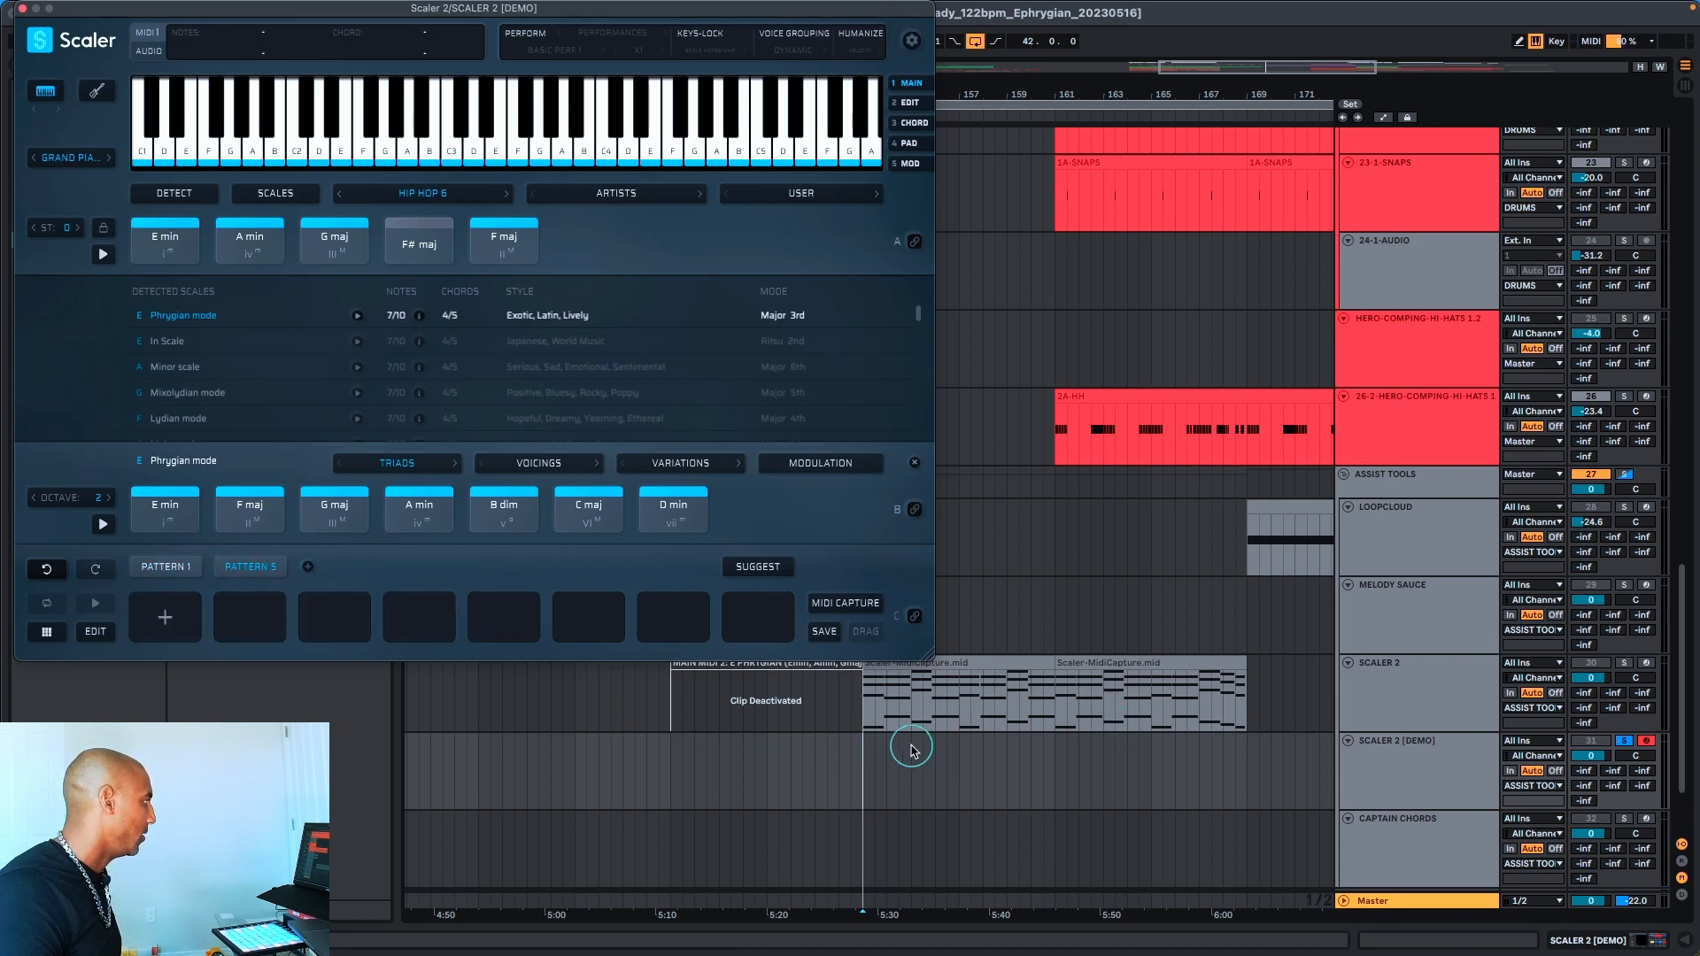
# Audition the section A chords and place F maj and A min in the first two slots of the new pattern
pyautogui.click(168, 243)
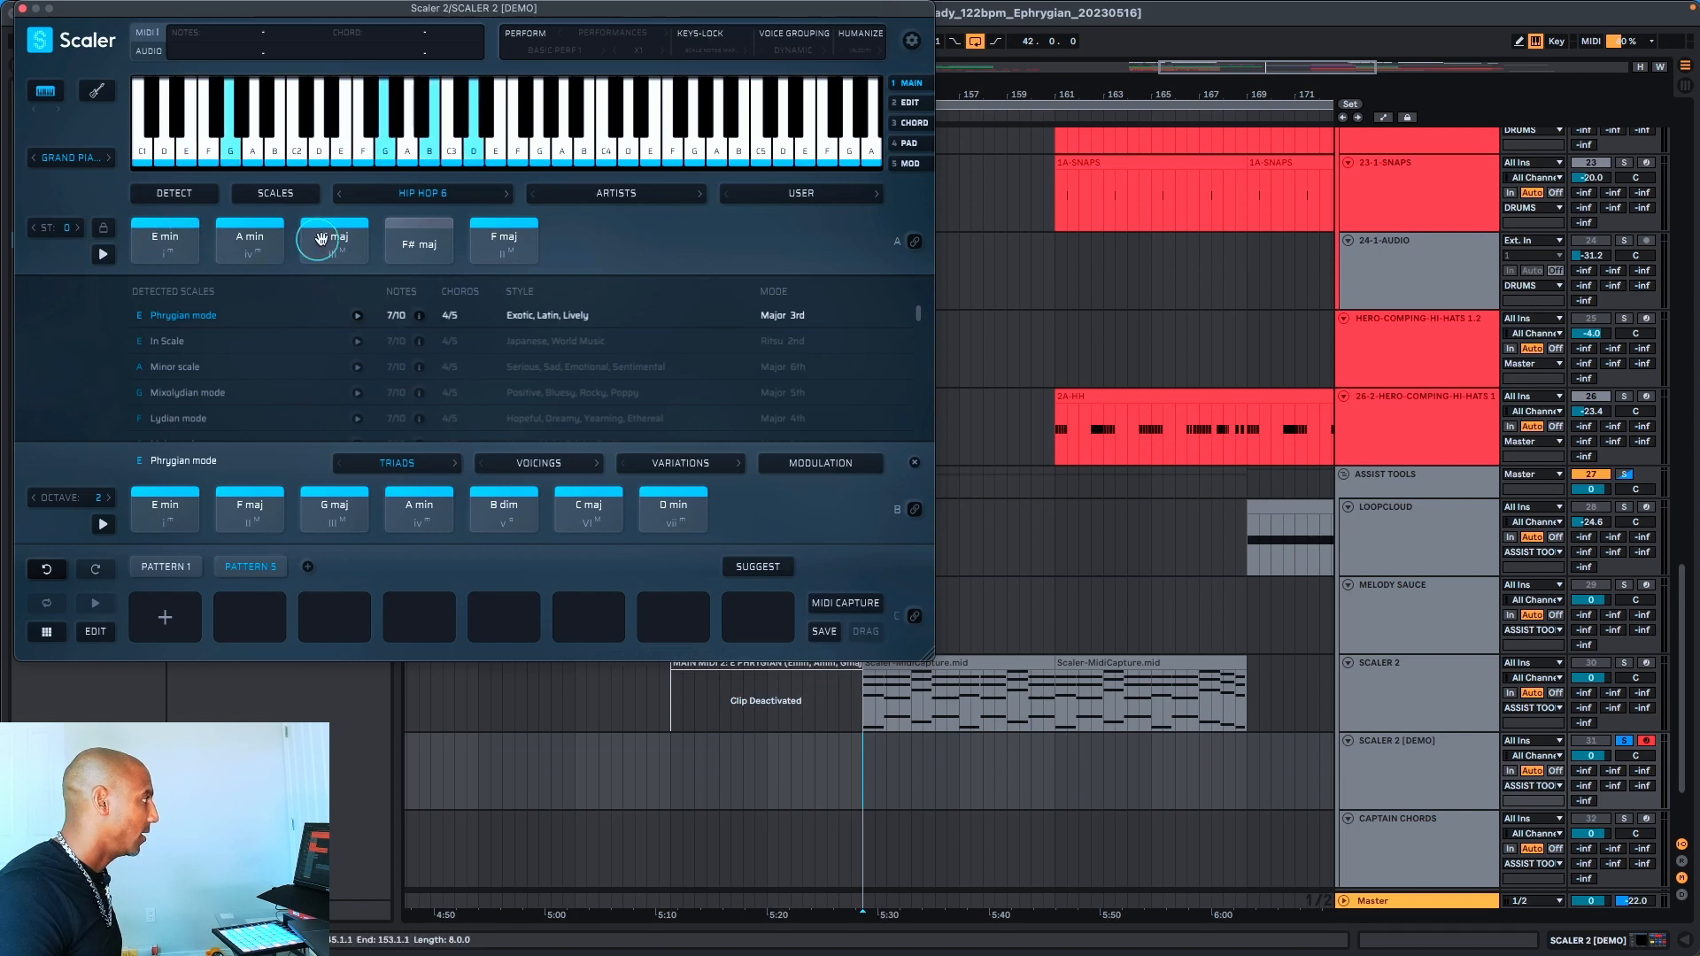
pyautogui.click(456, 245)
pyautogui.click(472, 239)
pyautogui.click(501, 229)
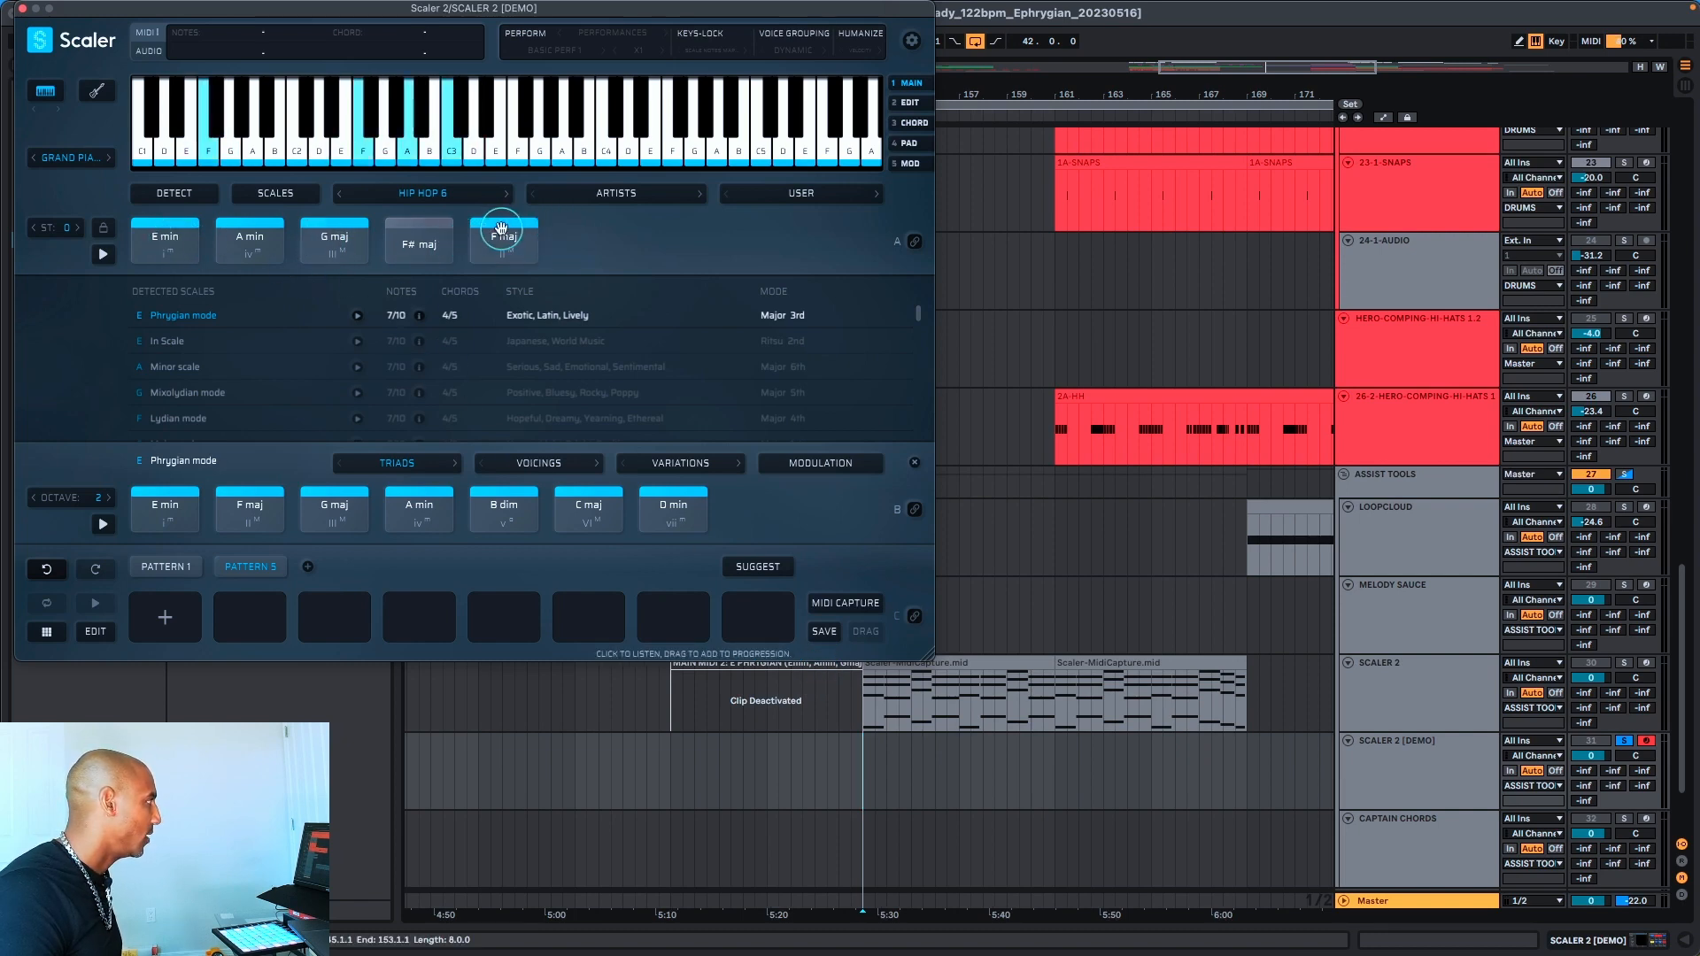
pyautogui.moveTo(509, 227); pyautogui.dragTo(165, 615)
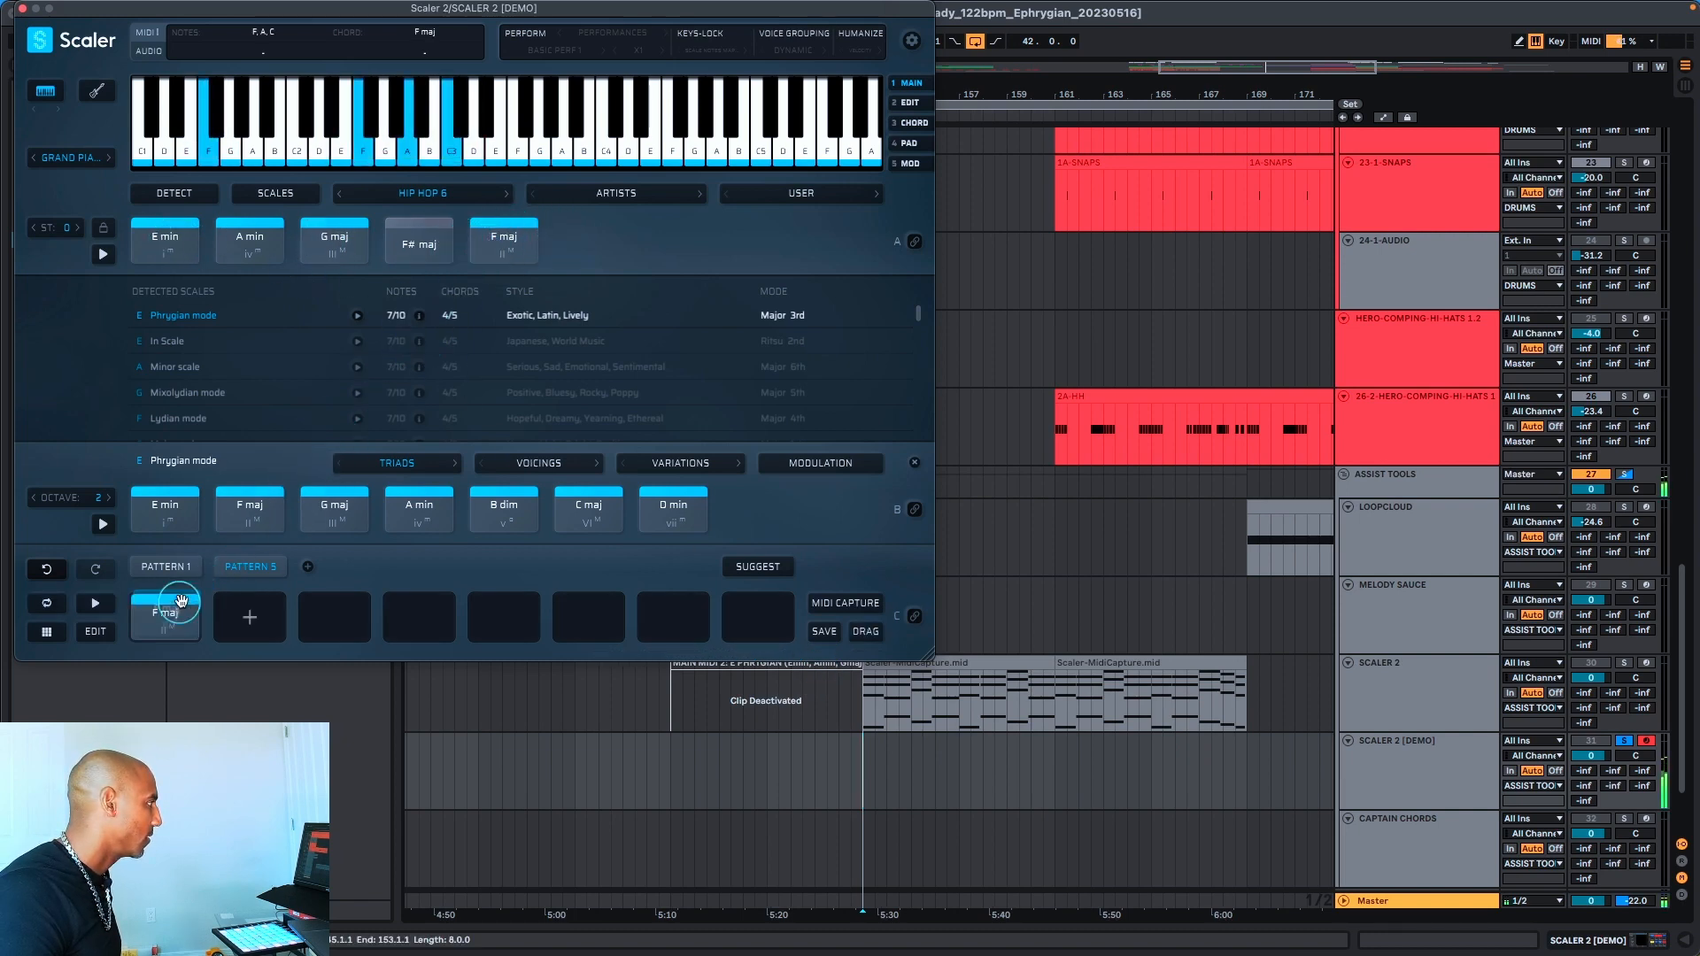
pyautogui.moveTo(257, 290); pyautogui.dragTo(249, 617)
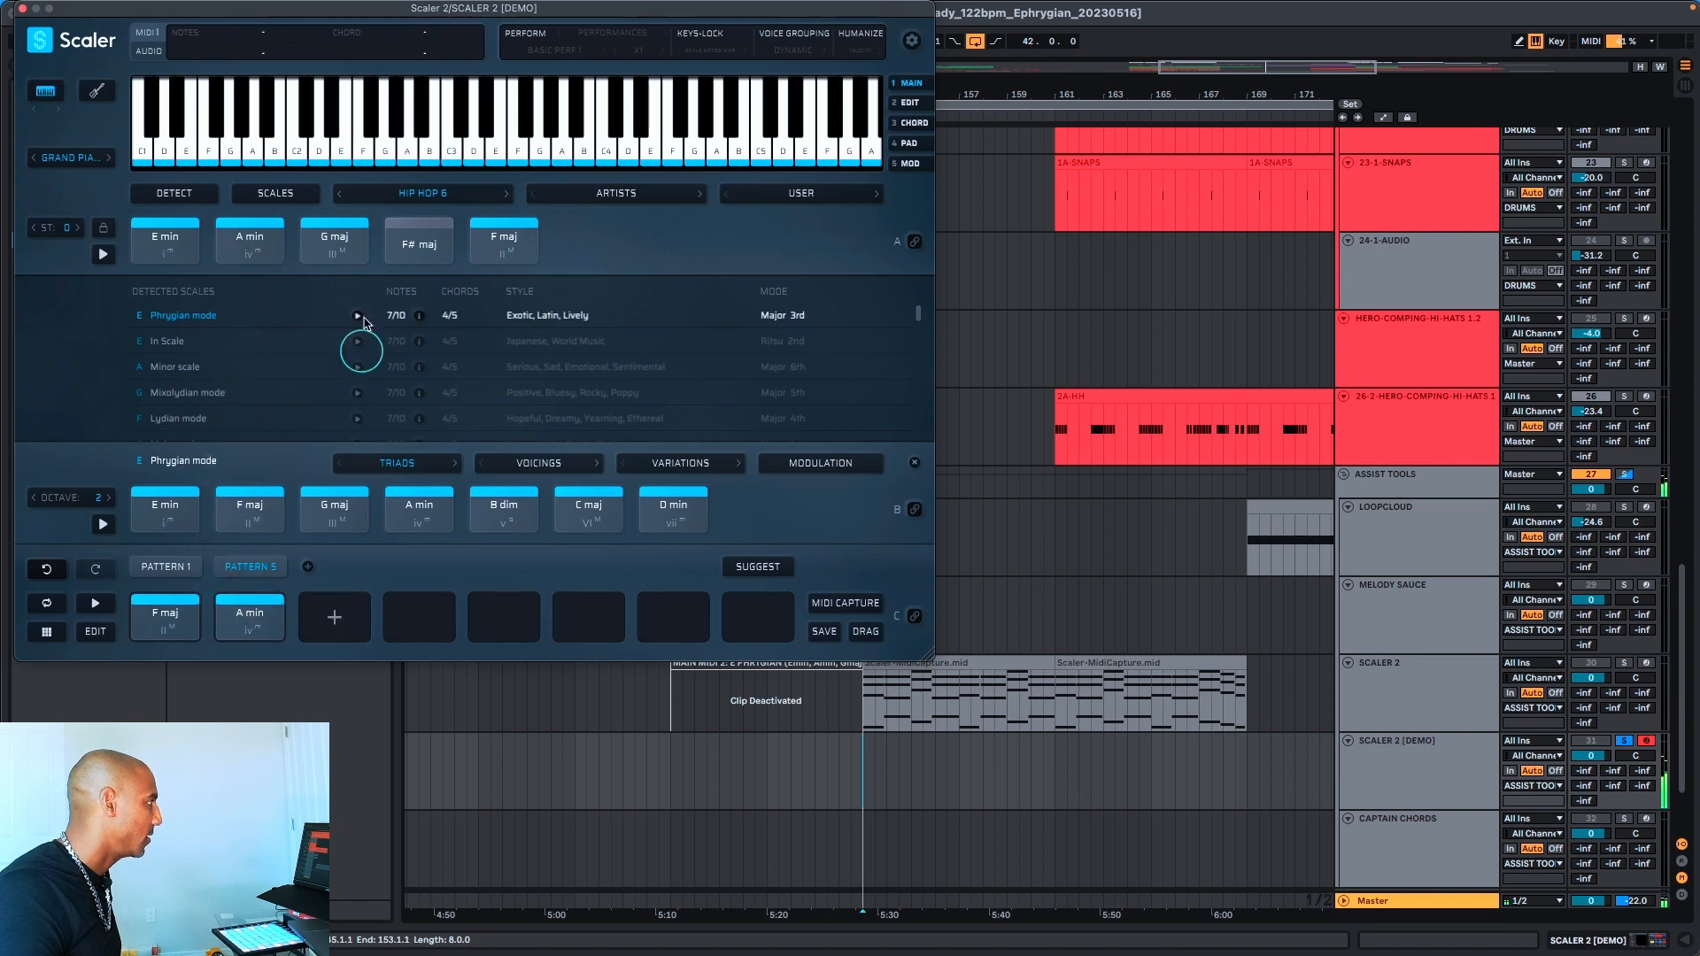
# Fill the third to fifth slots of the pattern with G maj, A min and F maj from section A
pyautogui.click(482, 254)
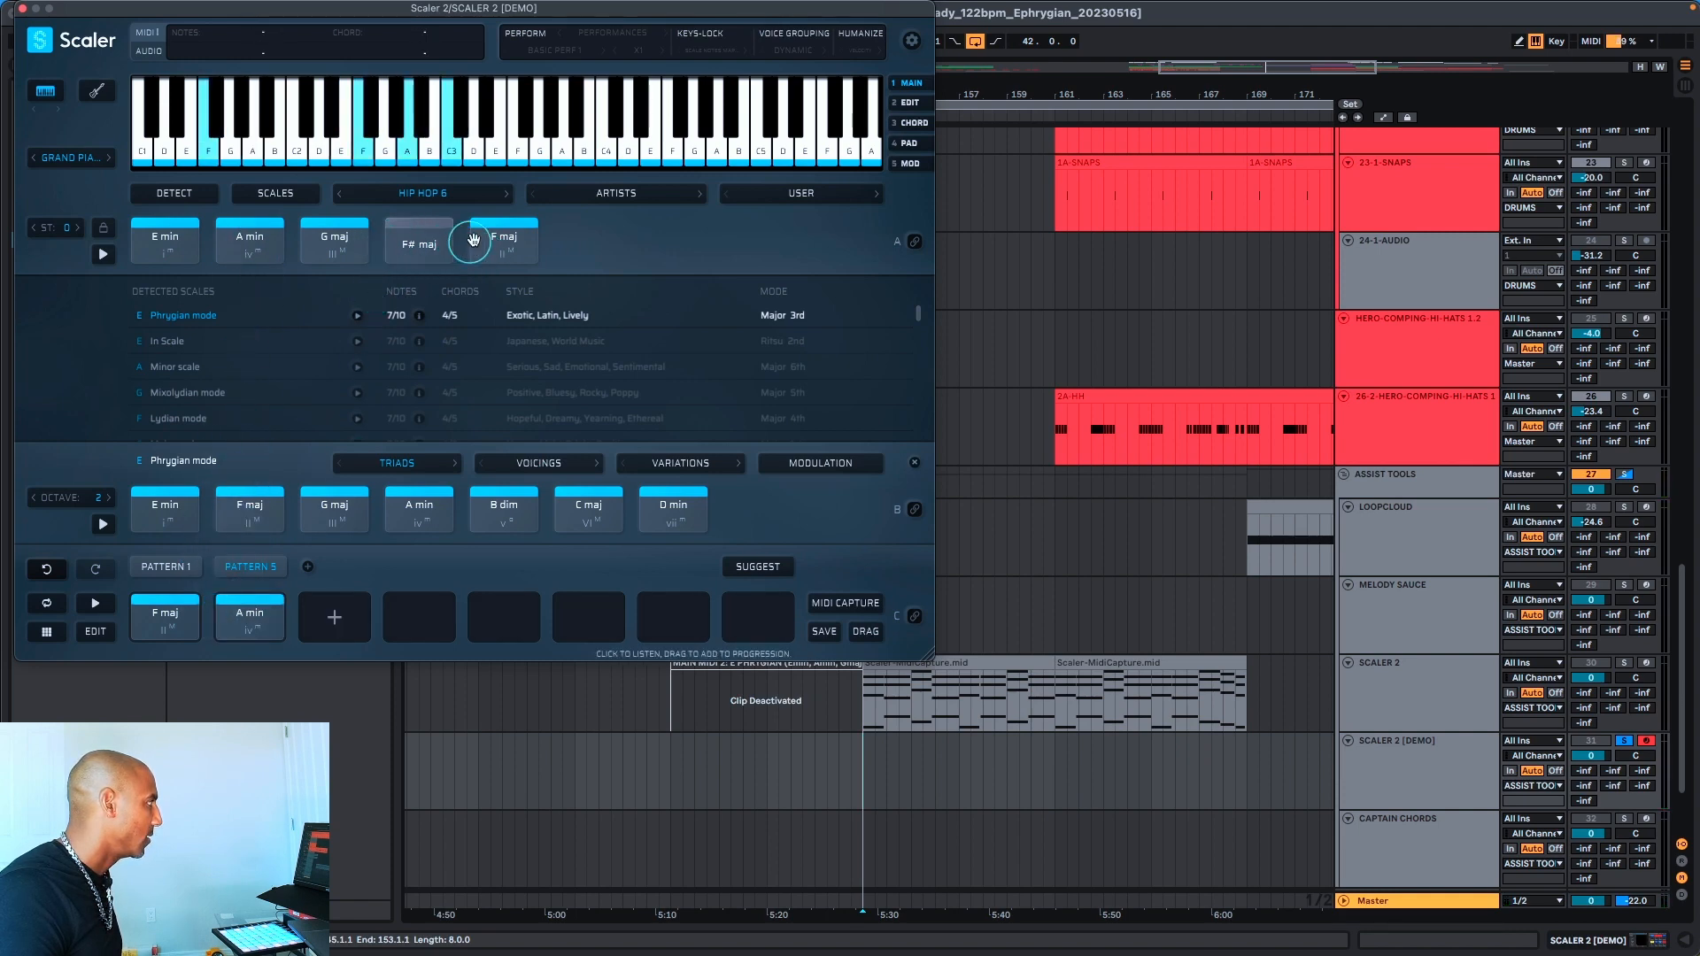
pyautogui.click(334, 236)
pyautogui.moveTo(334, 235); pyautogui.dragTo(345, 611)
pyautogui.moveTo(252, 215); pyautogui.dragTo(416, 613)
pyautogui.click(468, 226)
pyautogui.moveTo(469, 226); pyautogui.dragTo(500, 617)
# Complete the eight-chord pattern with A min, G maj and F# maj in the last three slots
pyautogui.click(260, 235)
pyautogui.moveTo(261, 234); pyautogui.dragTo(588, 611)
pyautogui.click(349, 230)
pyautogui.moveTo(349, 231); pyautogui.dragTo(618, 560)
pyautogui.moveTo(459, 259); pyautogui.dragTo(783, 623)
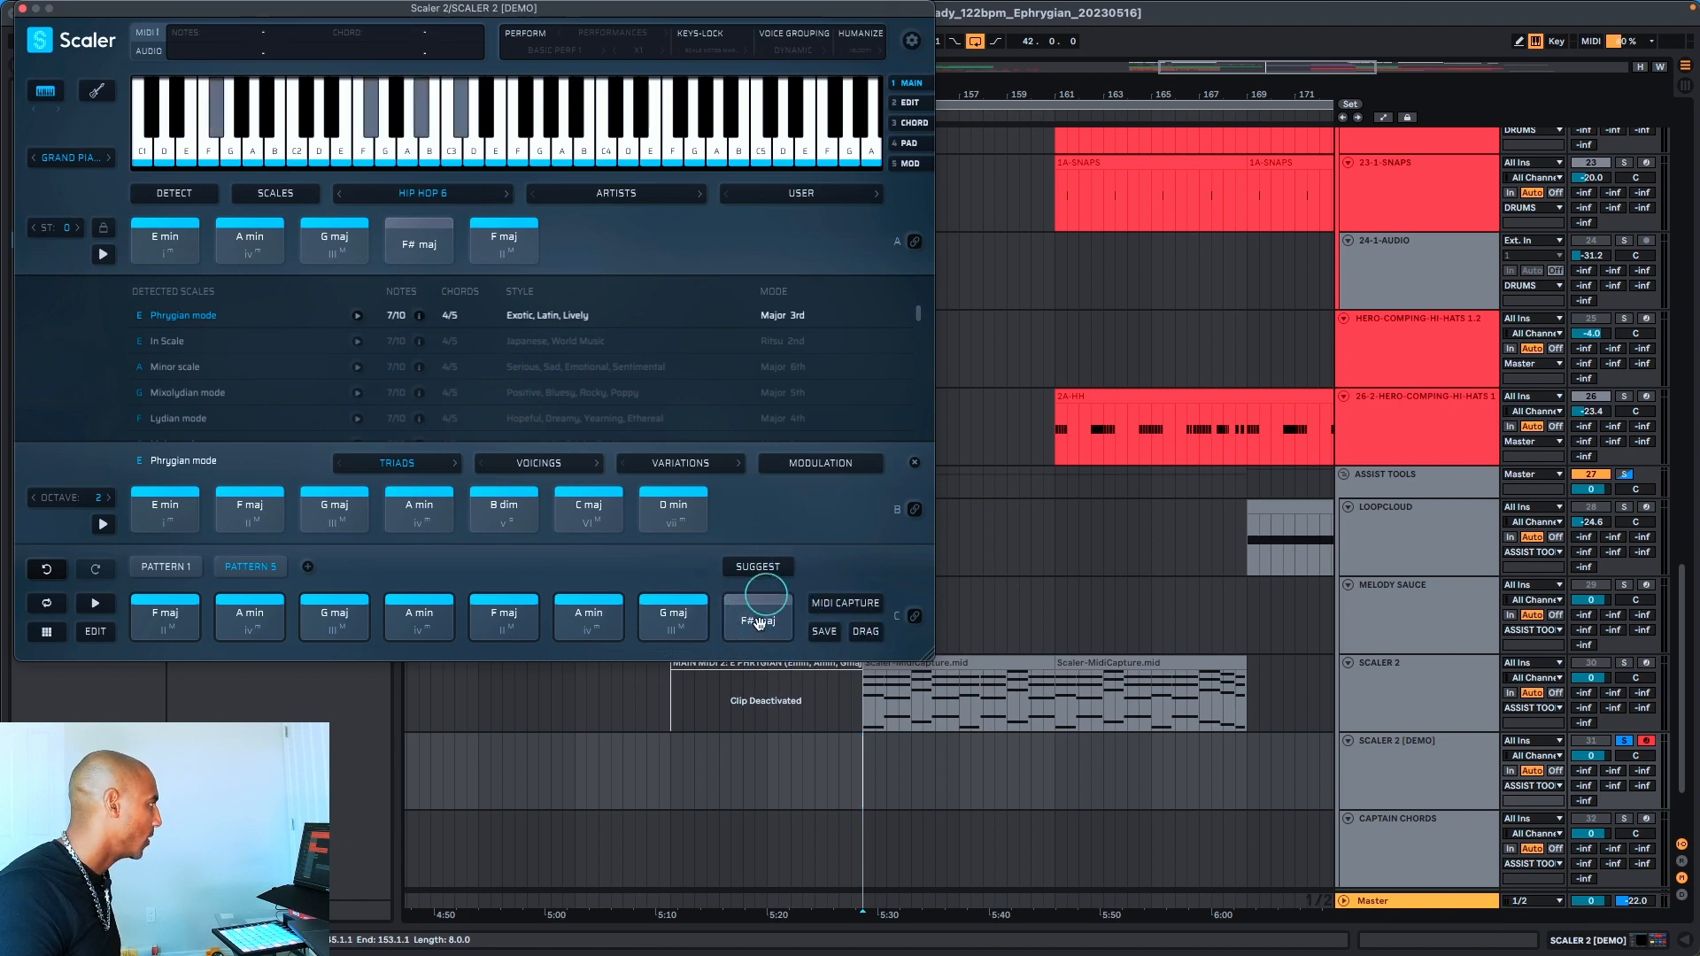
# Open the pattern for editing and set the playback duration of all eight chords to x2
pyautogui.click(147, 607)
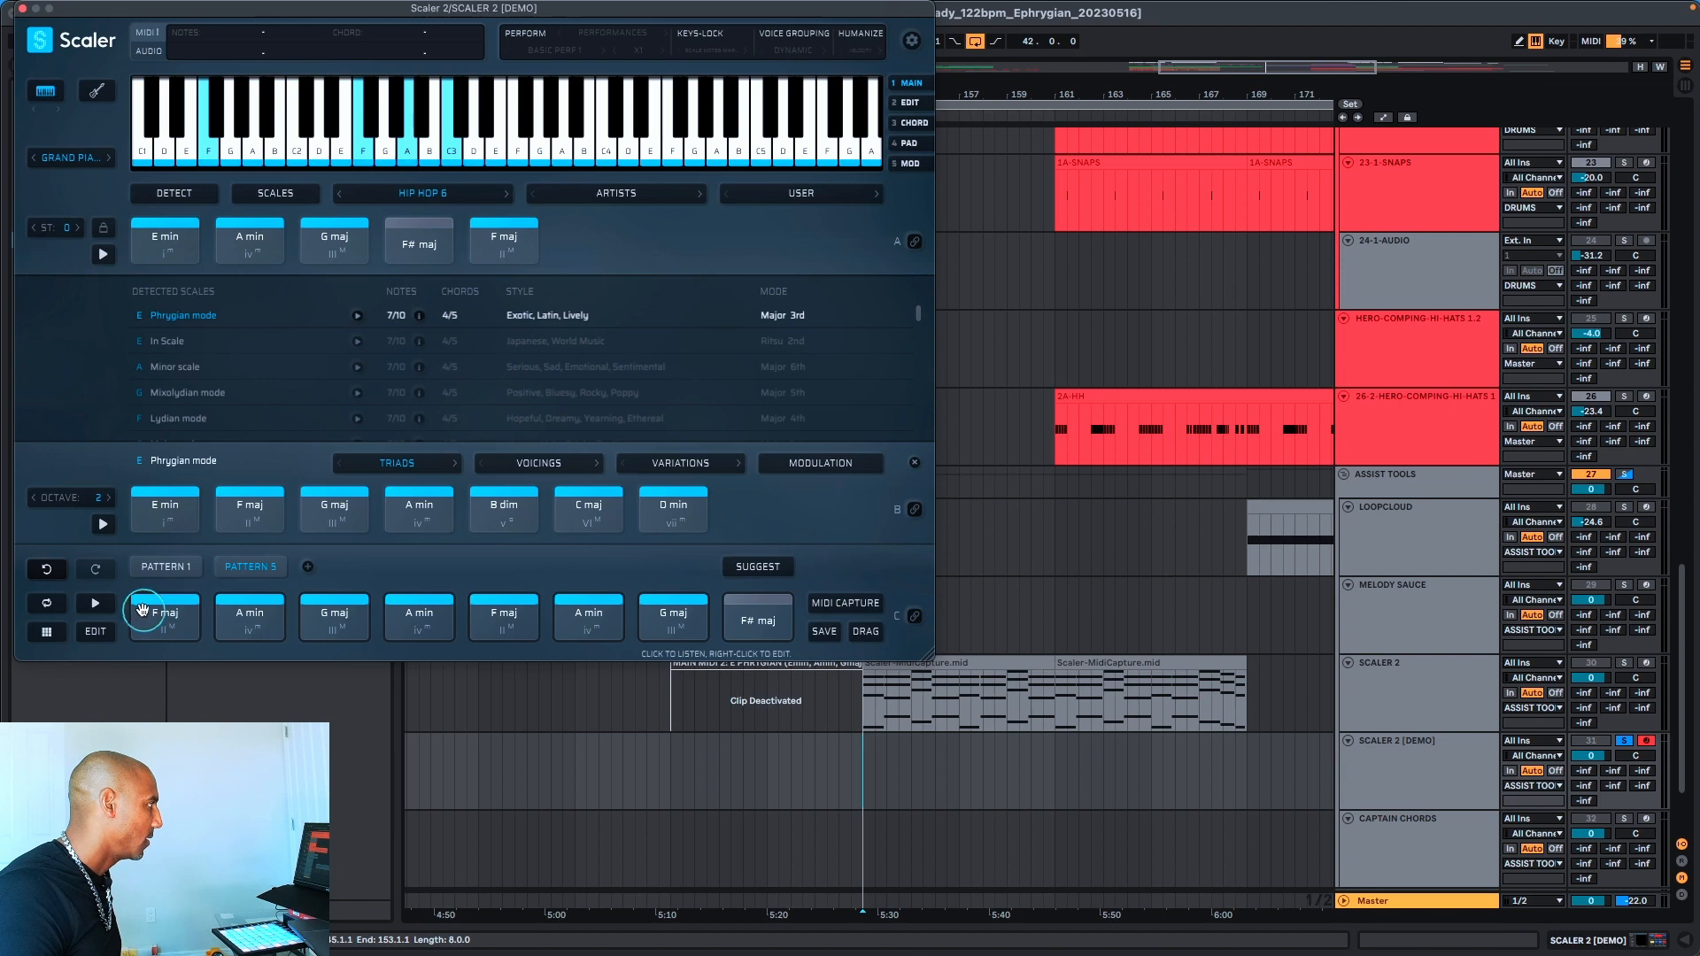
pyautogui.click(94, 632)
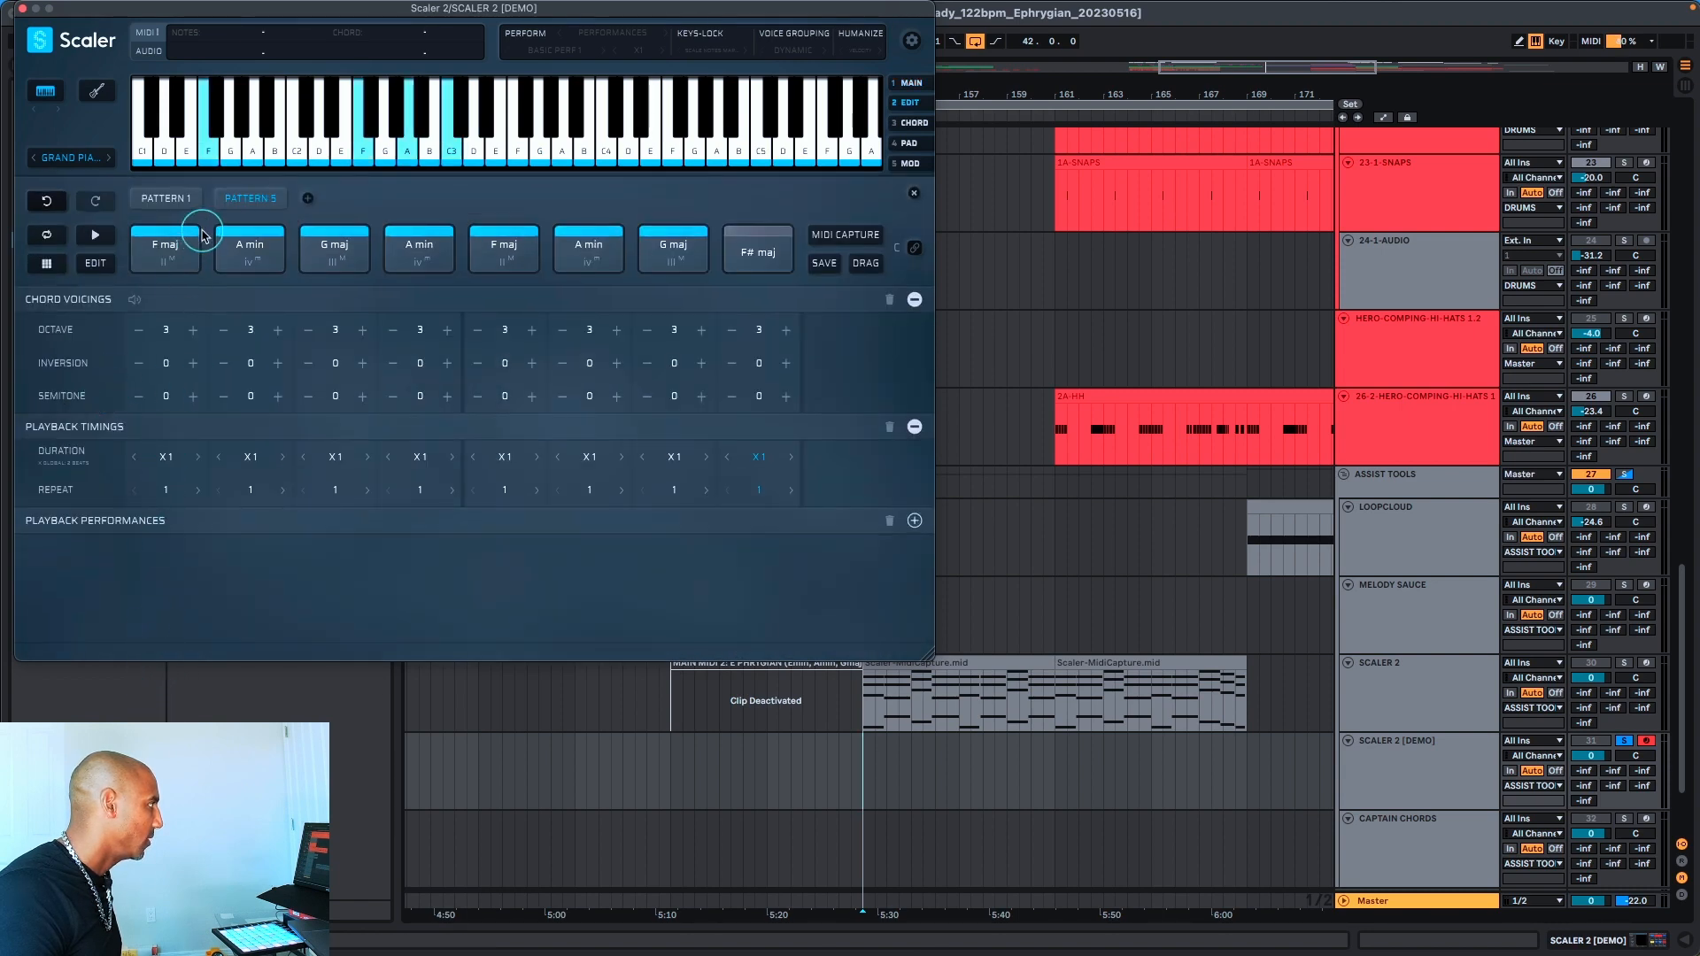
pyautogui.moveTo(808, 258); pyautogui.dragTo(164, 254)
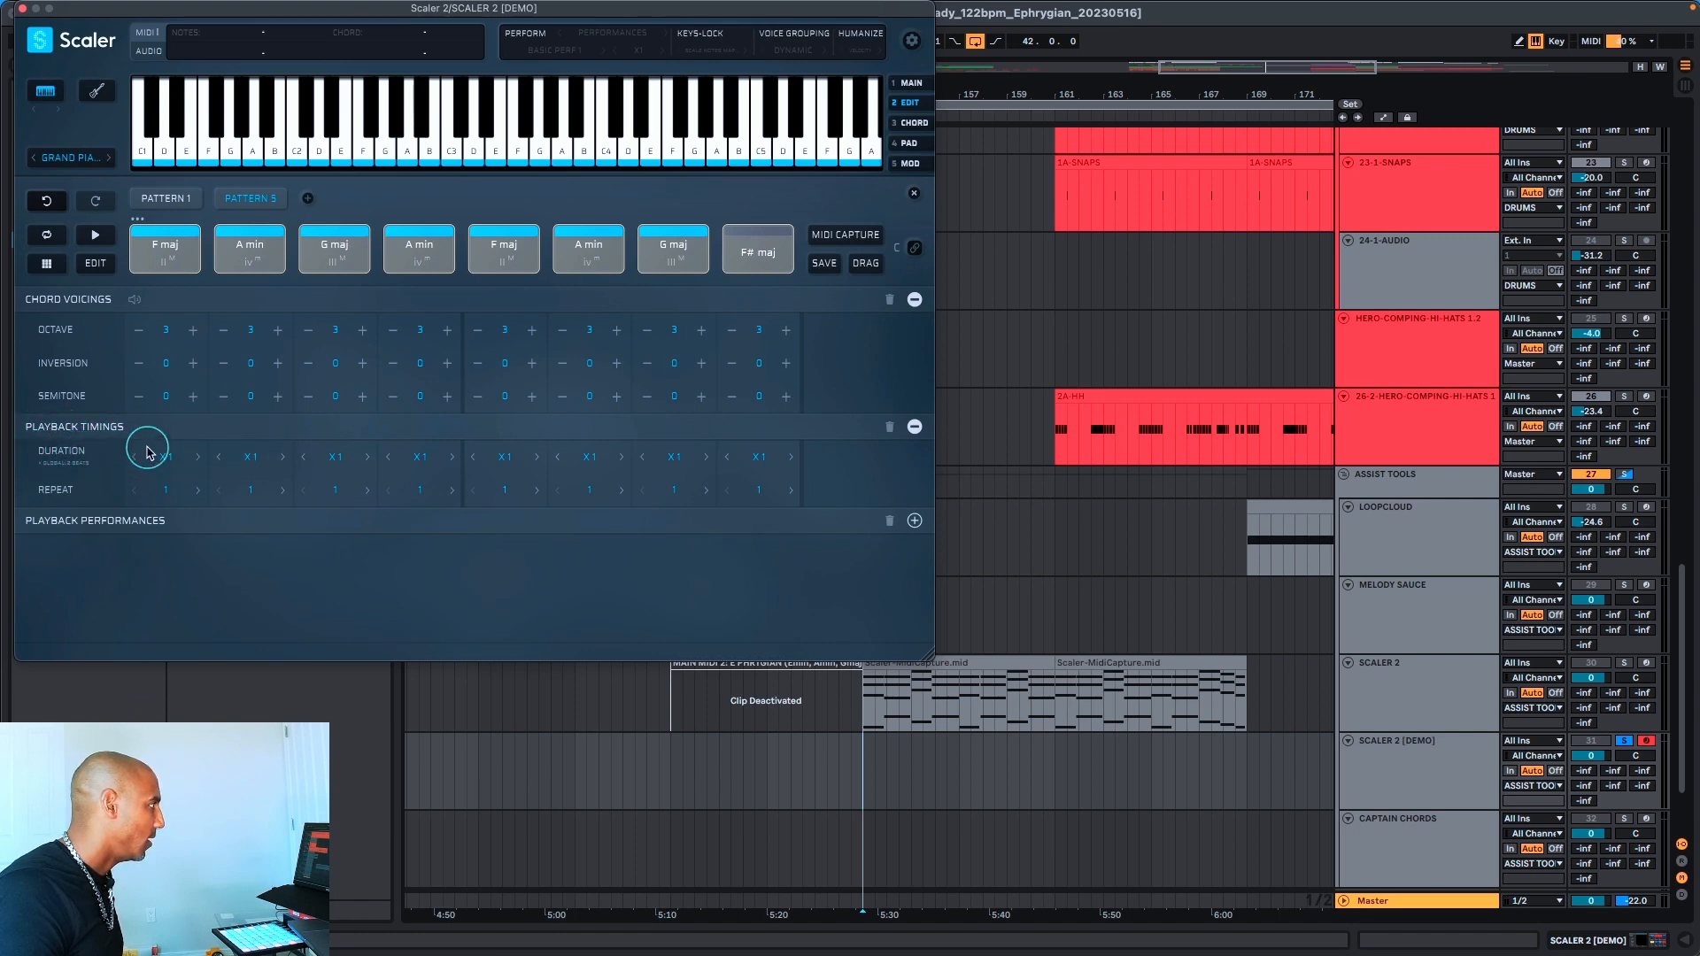
pyautogui.click(168, 459)
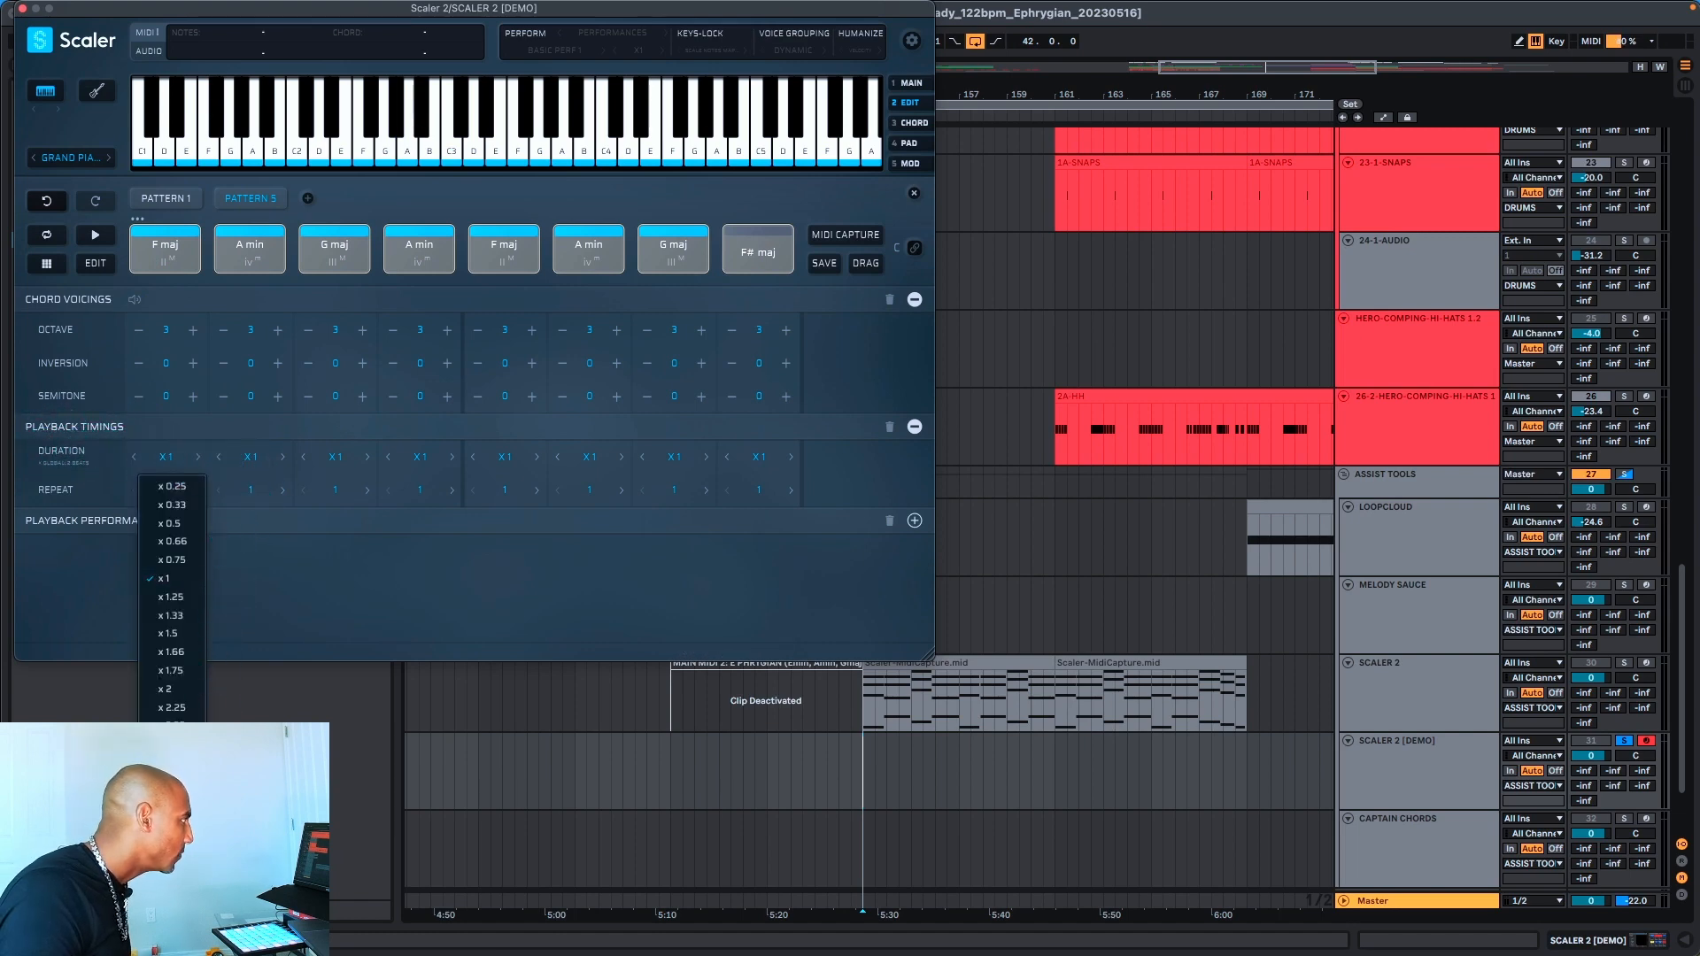
pyautogui.click(183, 690)
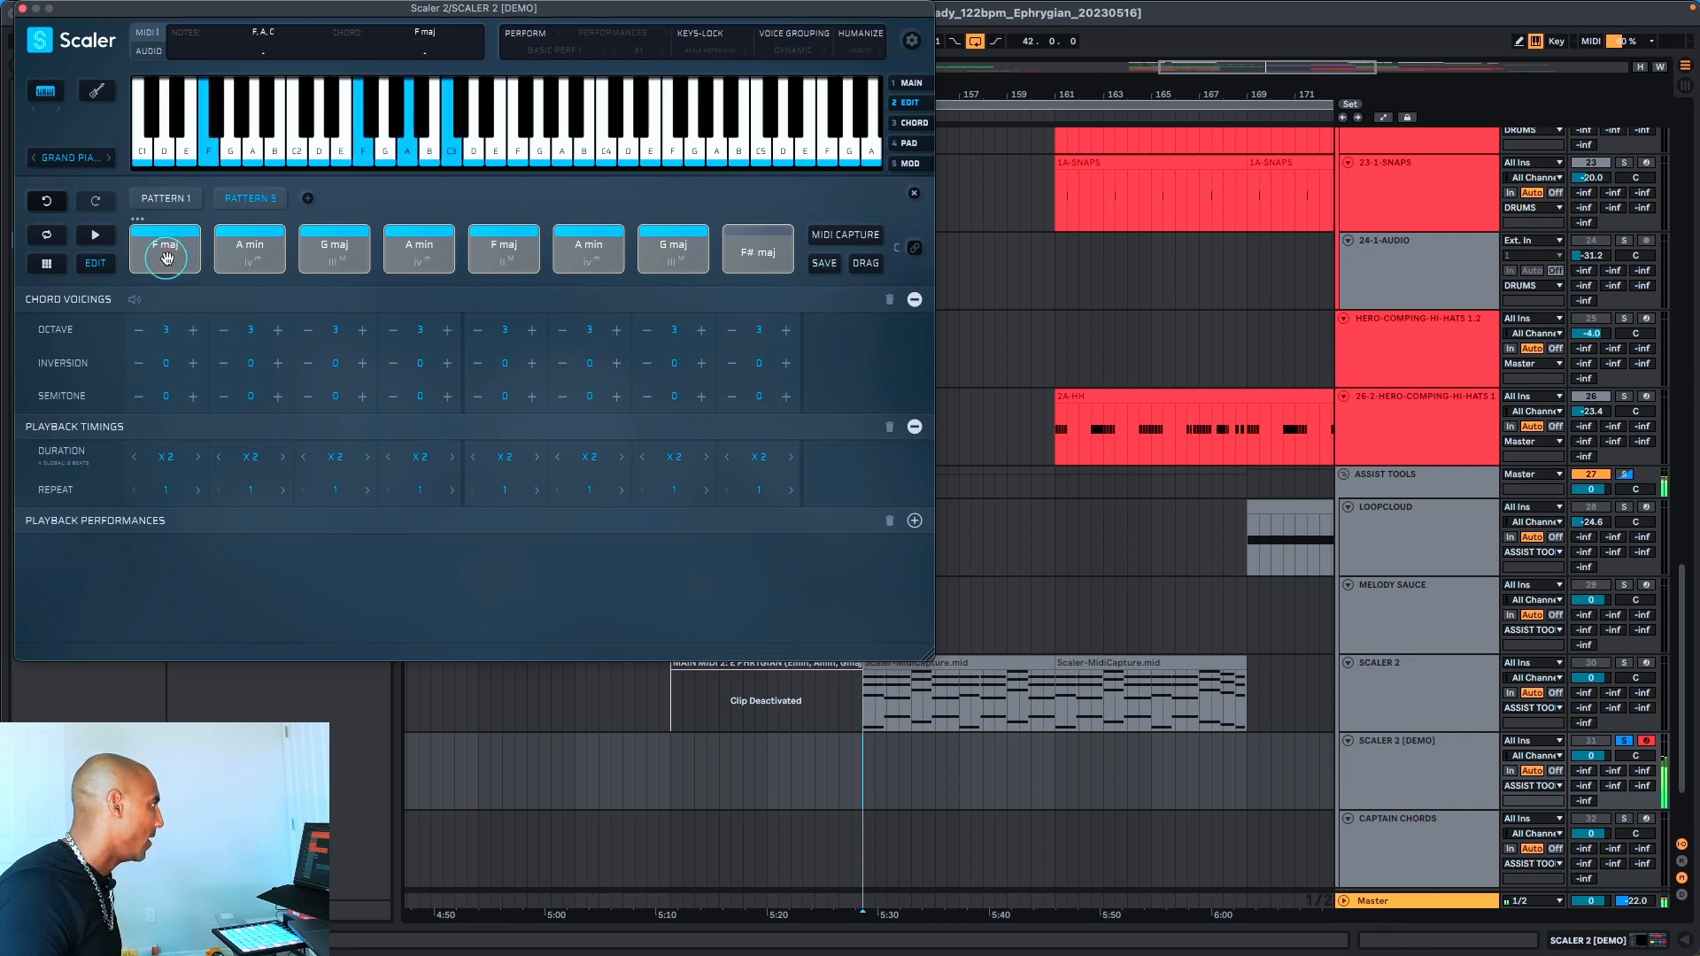
# Export all eight selected chords as a MIDI clip onto the SCALER 2 [DEMO] track at bar 153
pyautogui.moveTo(168, 248); pyautogui.dragTo(866, 777)
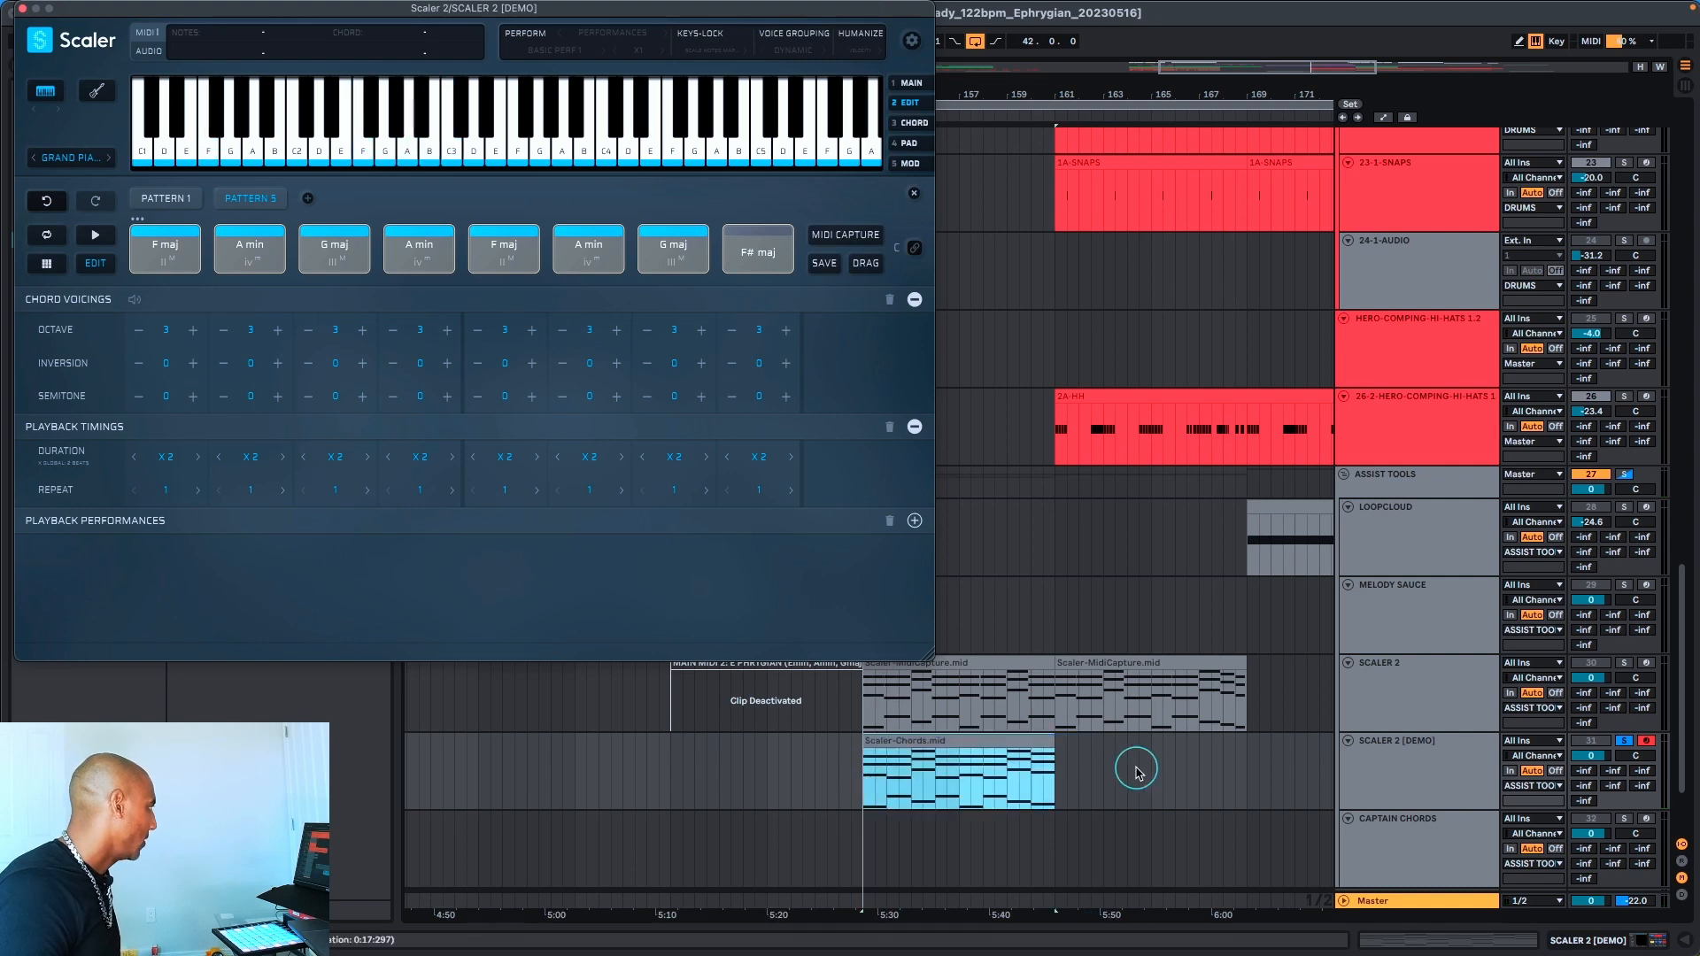
pyautogui.click(1136, 767)
pyautogui.click(896, 745)
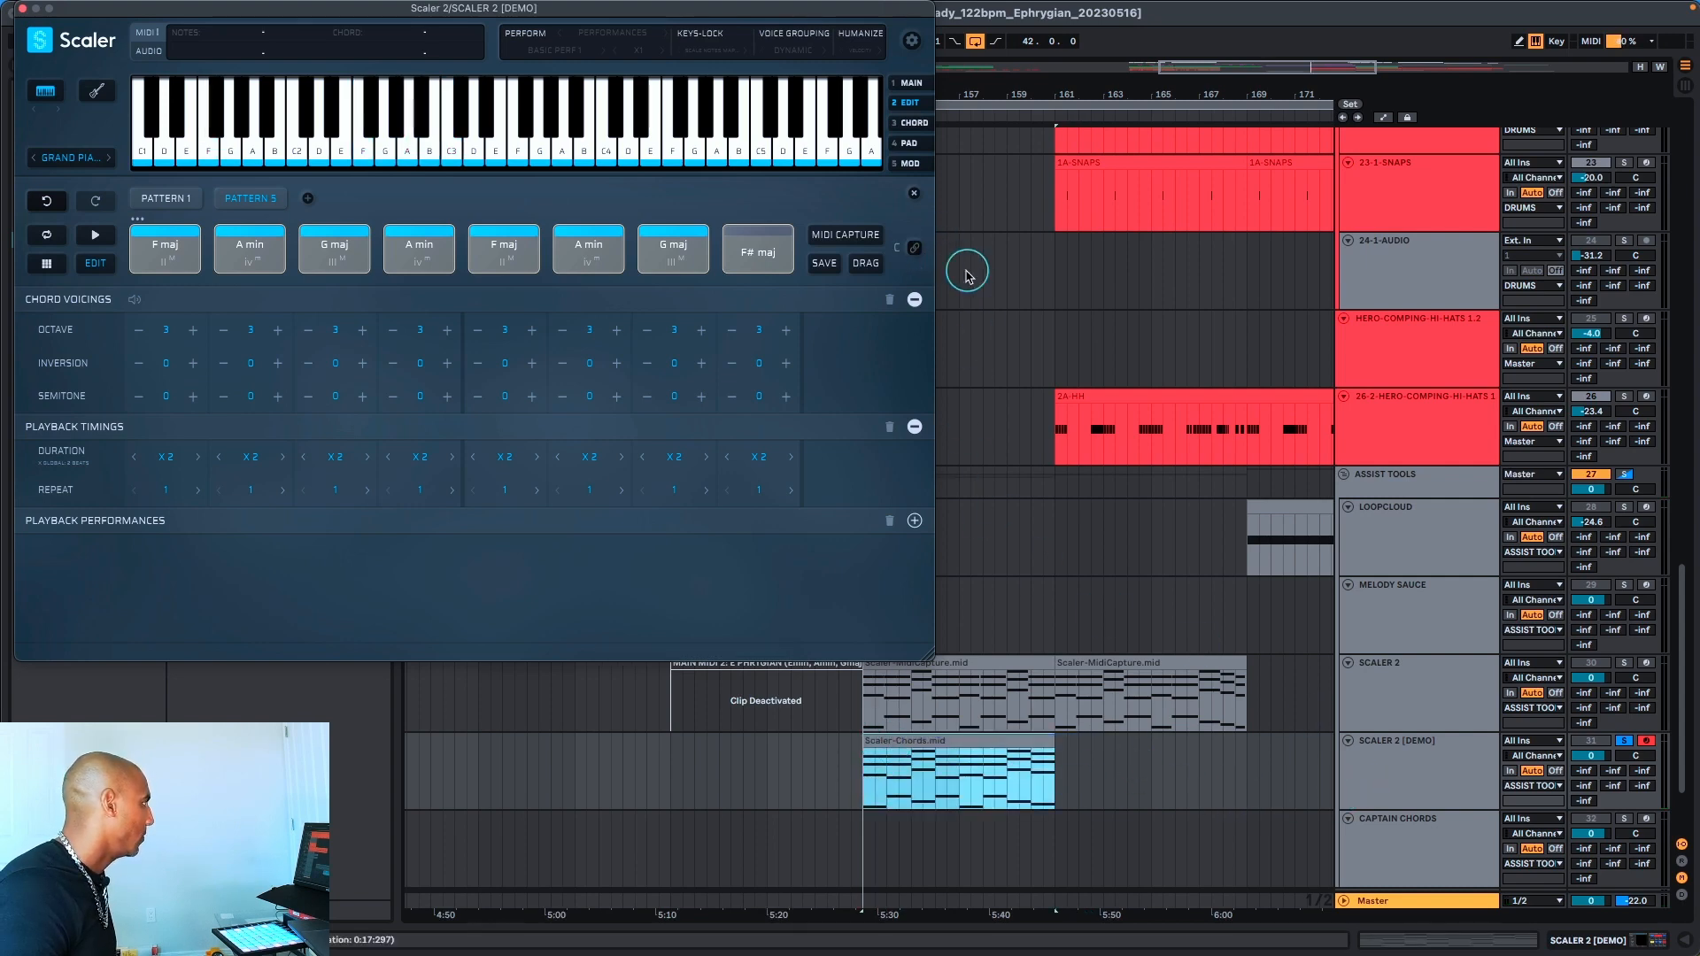
pyautogui.click(1124, 783)
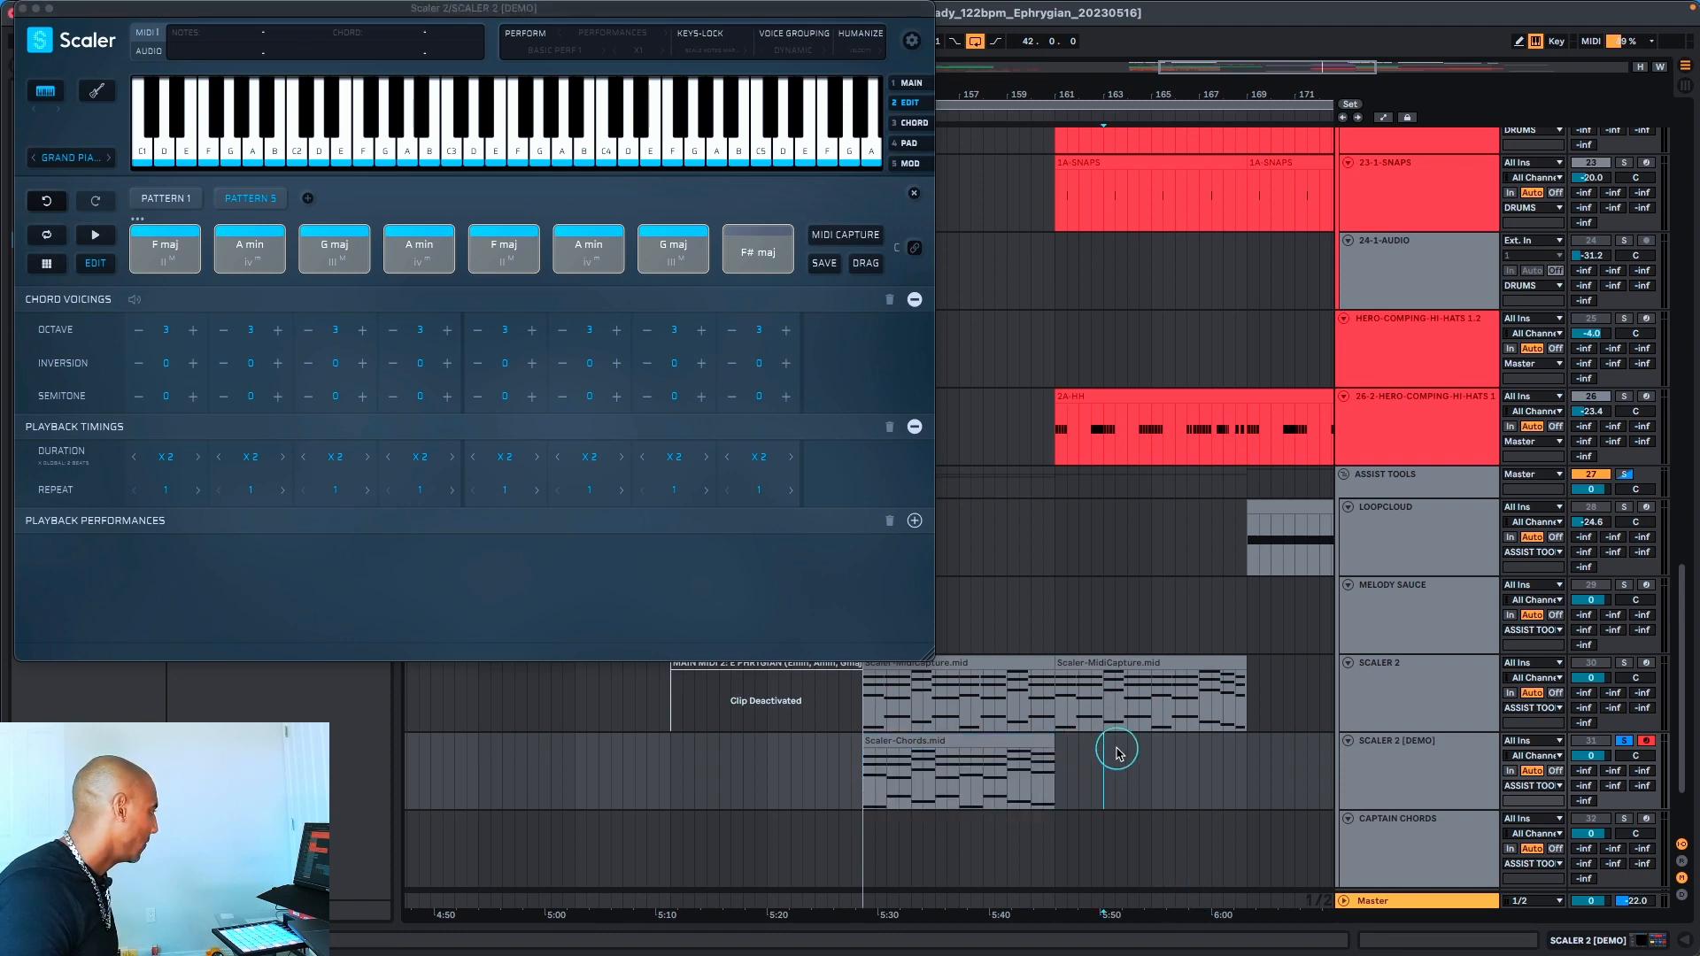
# Export the F maj chord alone as its own clip and fit it into the progression's last half bar, ending at bar 161
pyautogui.click(783, 203)
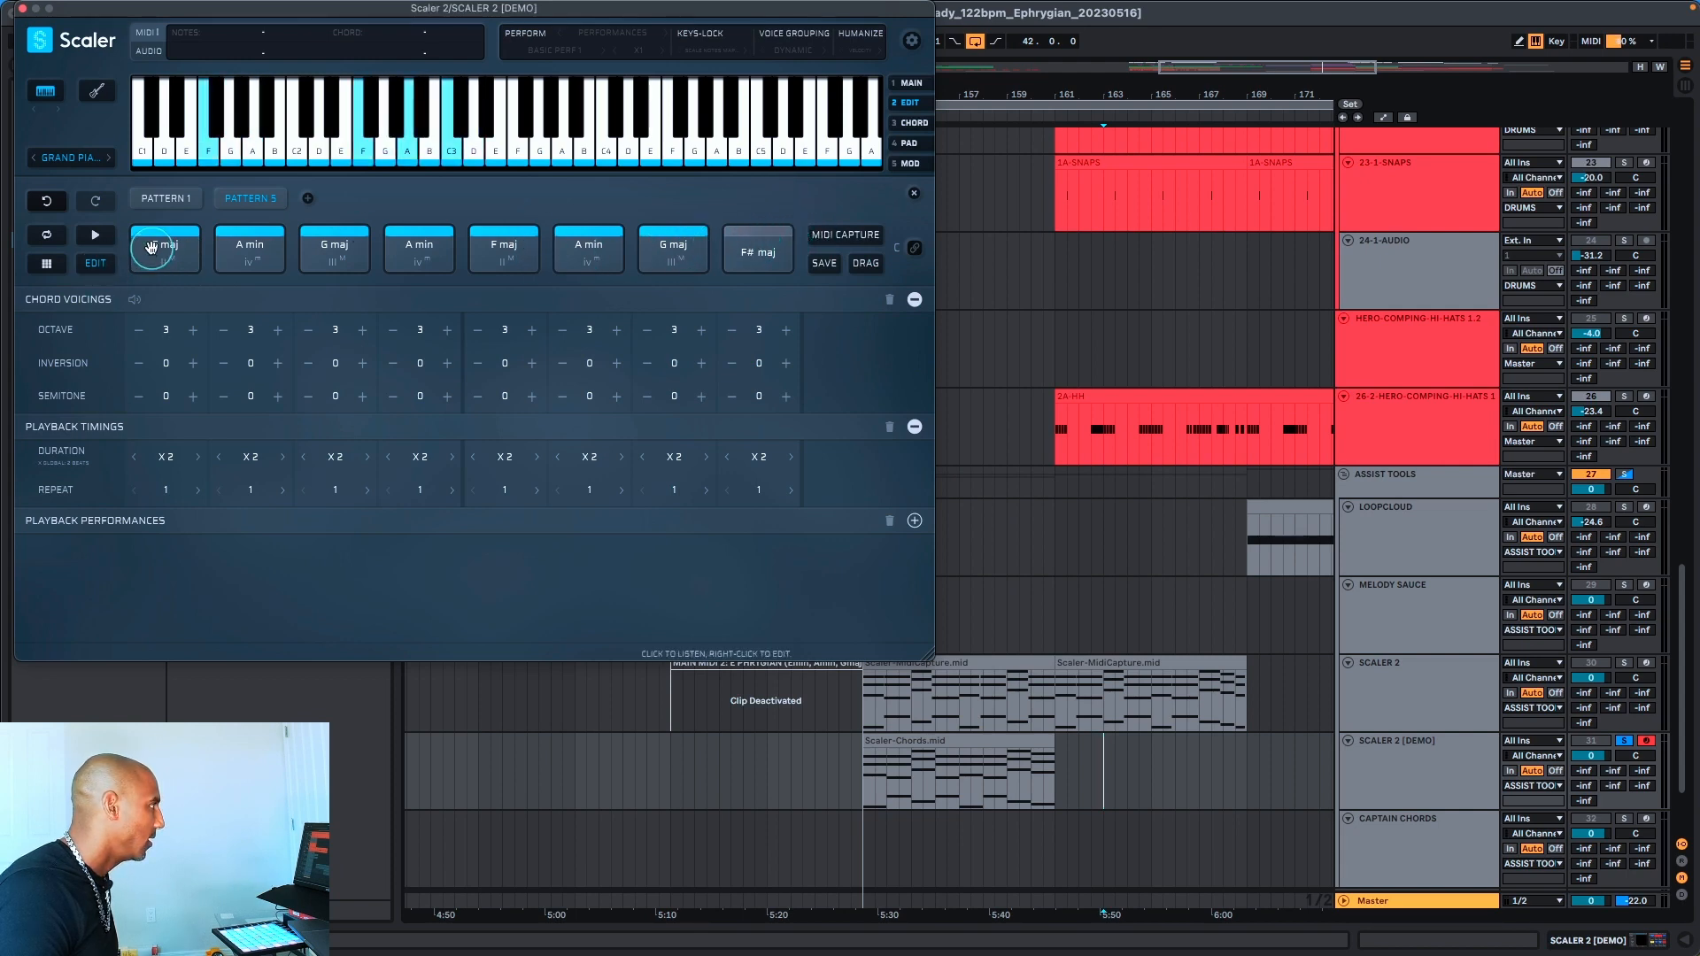
pyautogui.moveTo(150, 247); pyautogui.dragTo(1065, 787)
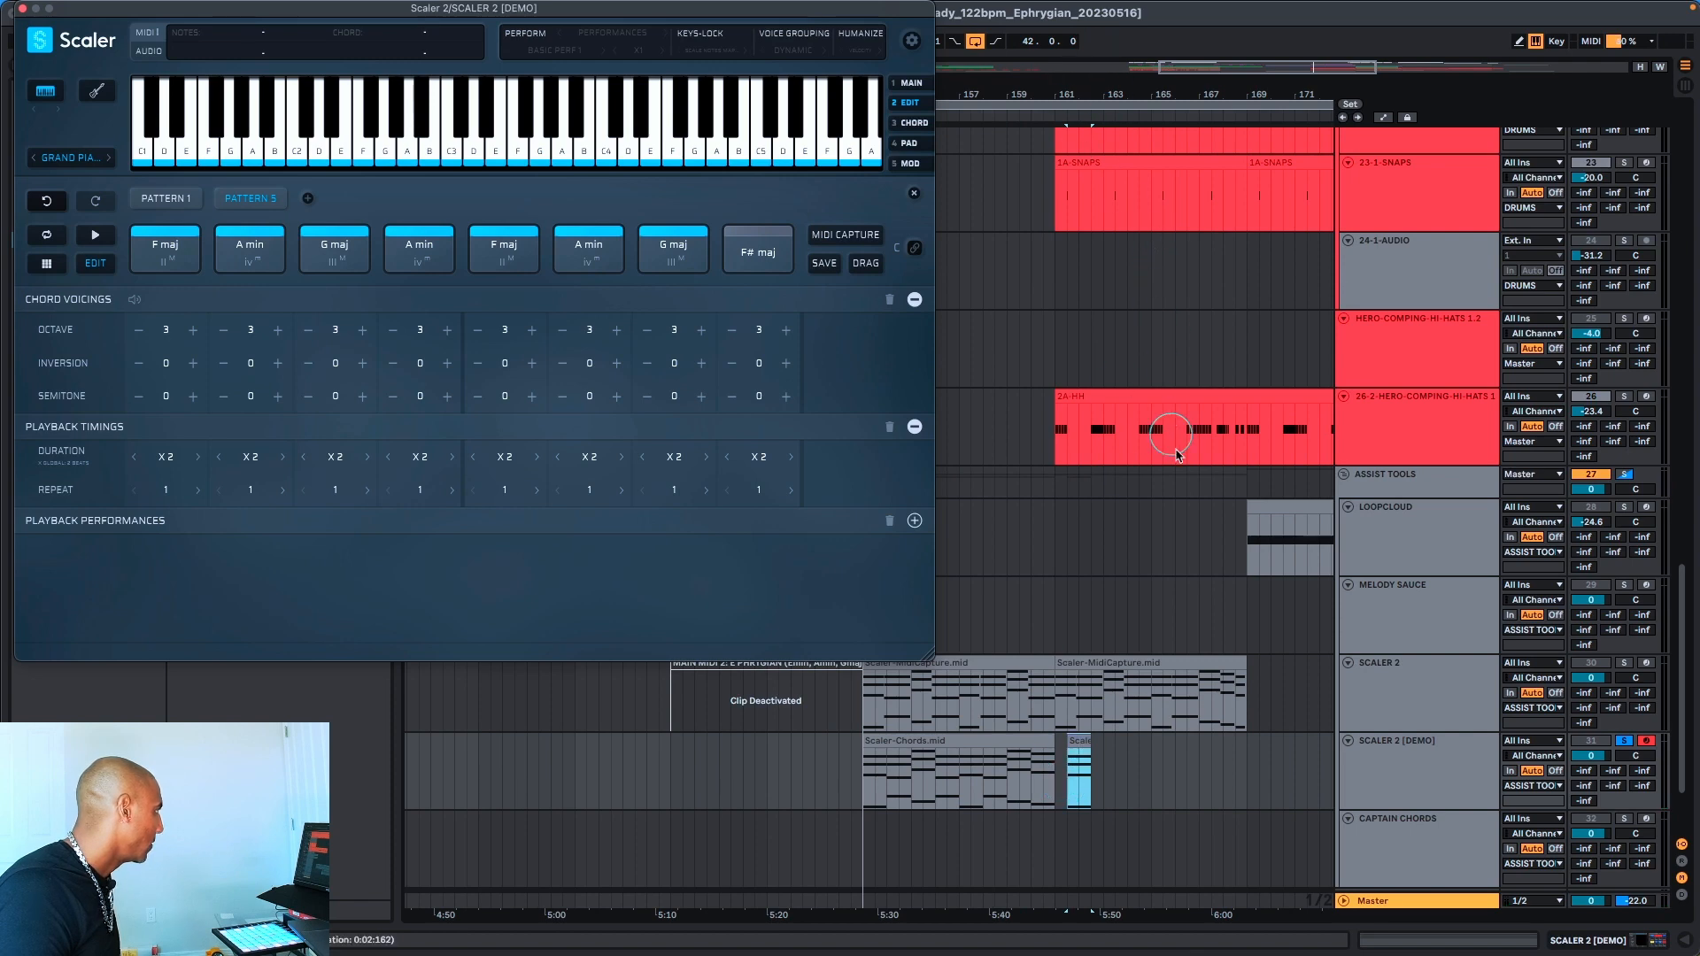
pyautogui.click(1083, 742)
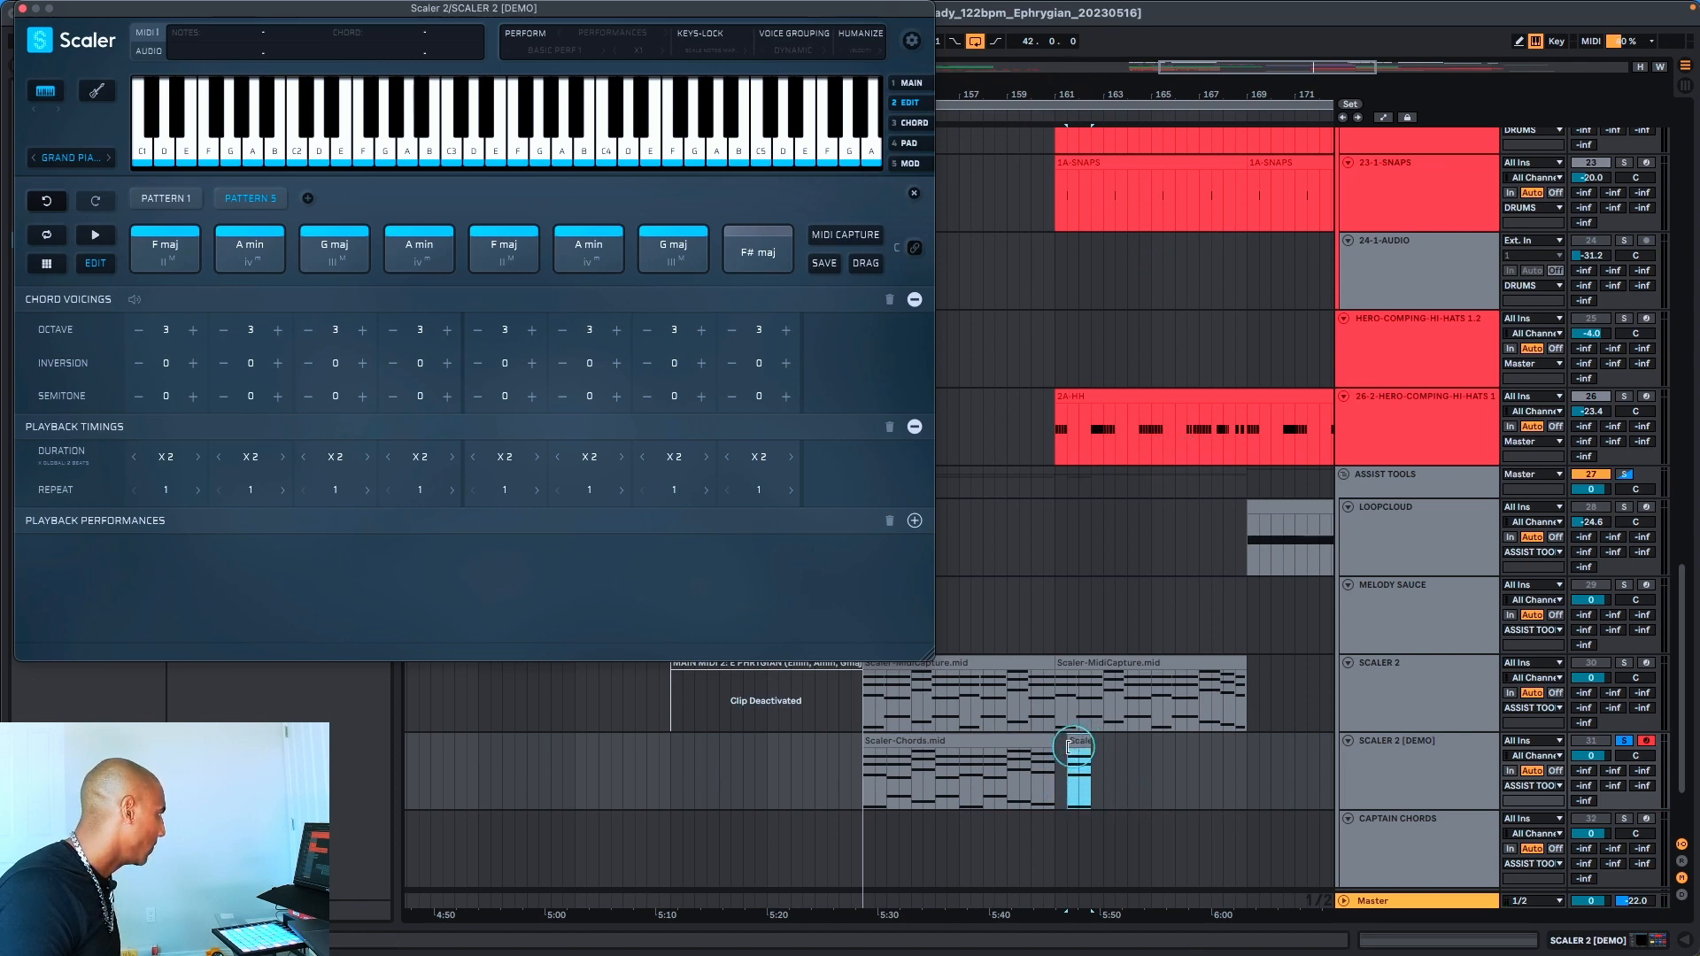
pyautogui.click(1051, 750)
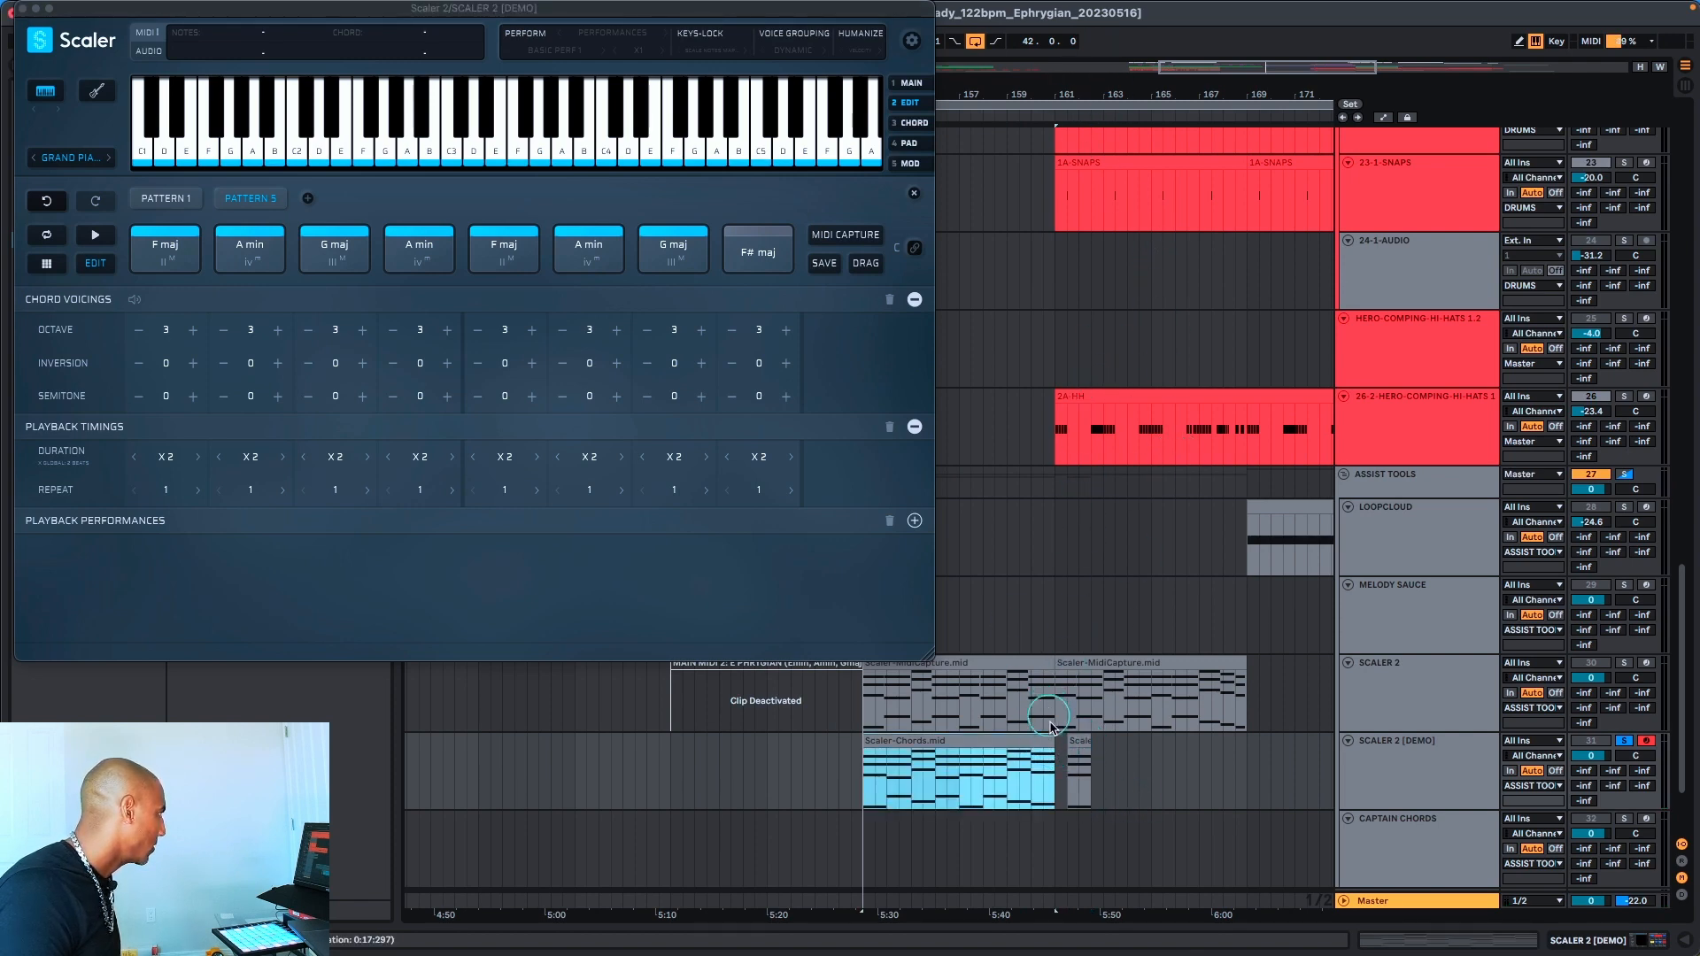
pyautogui.moveTo(1052, 743)
pyautogui.mouseDown()
pyautogui.moveTo(1073, 748)
pyautogui.moveTo(1062, 737)
pyautogui.mouseUp()
pyautogui.click(1082, 744)
# Play back the chord progression on the SCALER 2 [DEMO] track from bar 153, repositioning the plugin window during playback
pyautogui.click(857, 833)
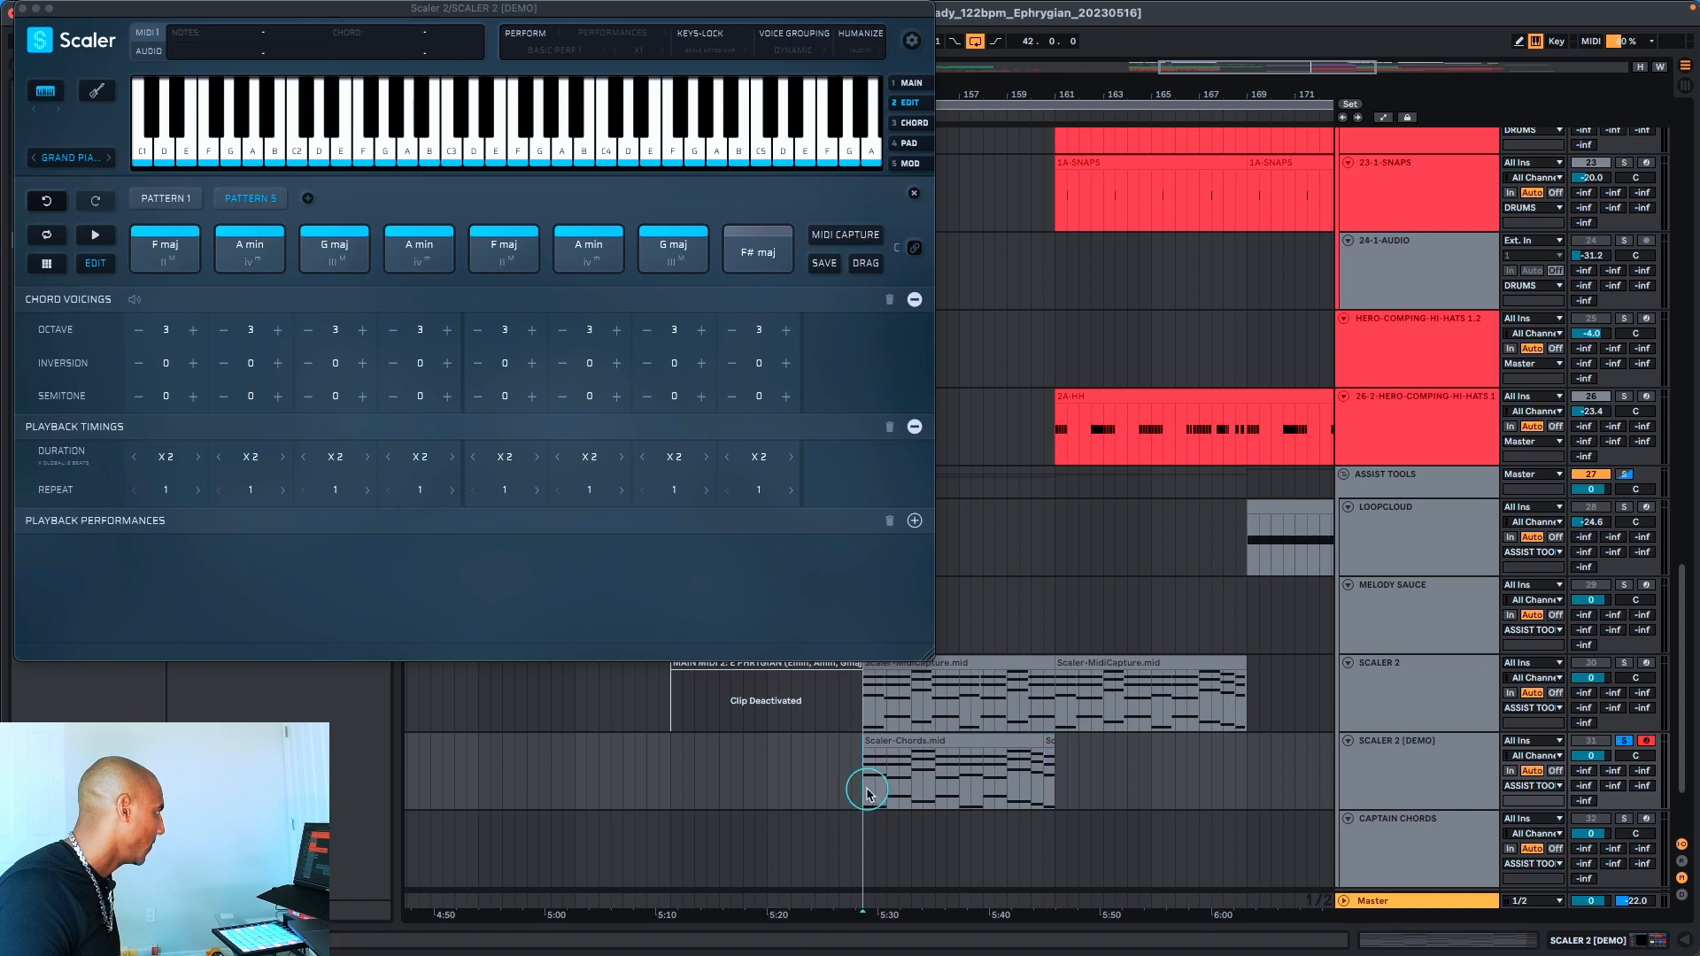
pyautogui.press('space')
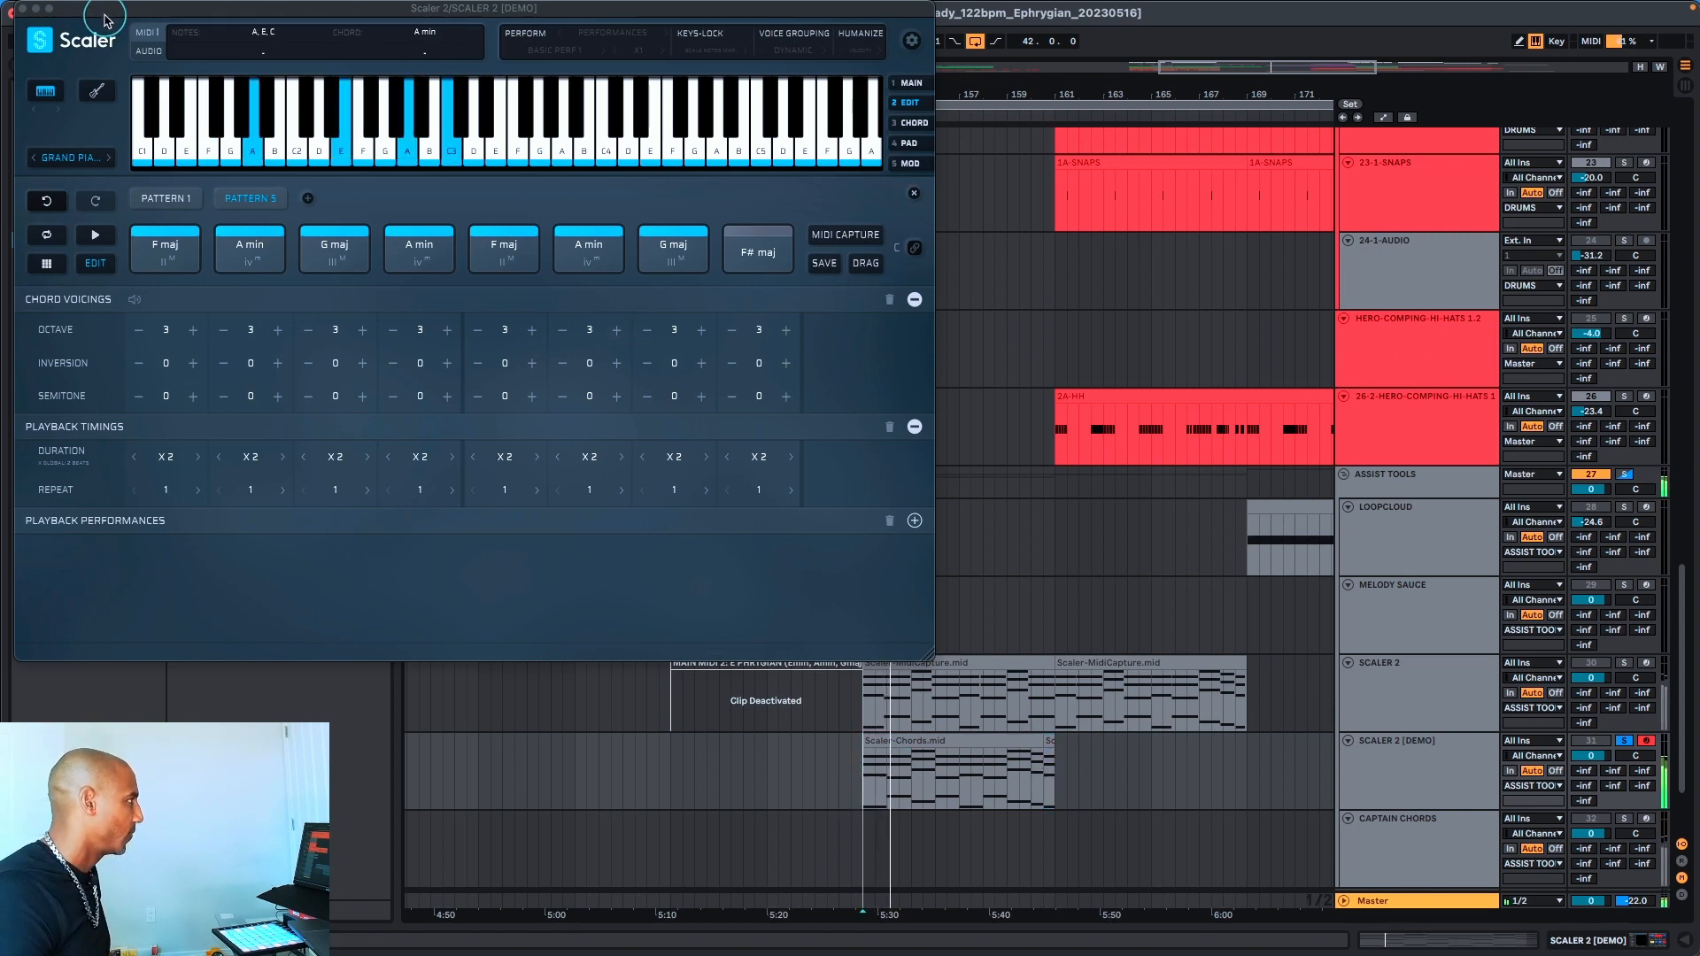
pyautogui.moveTo(115, 16); pyautogui.dragTo(113, 60)
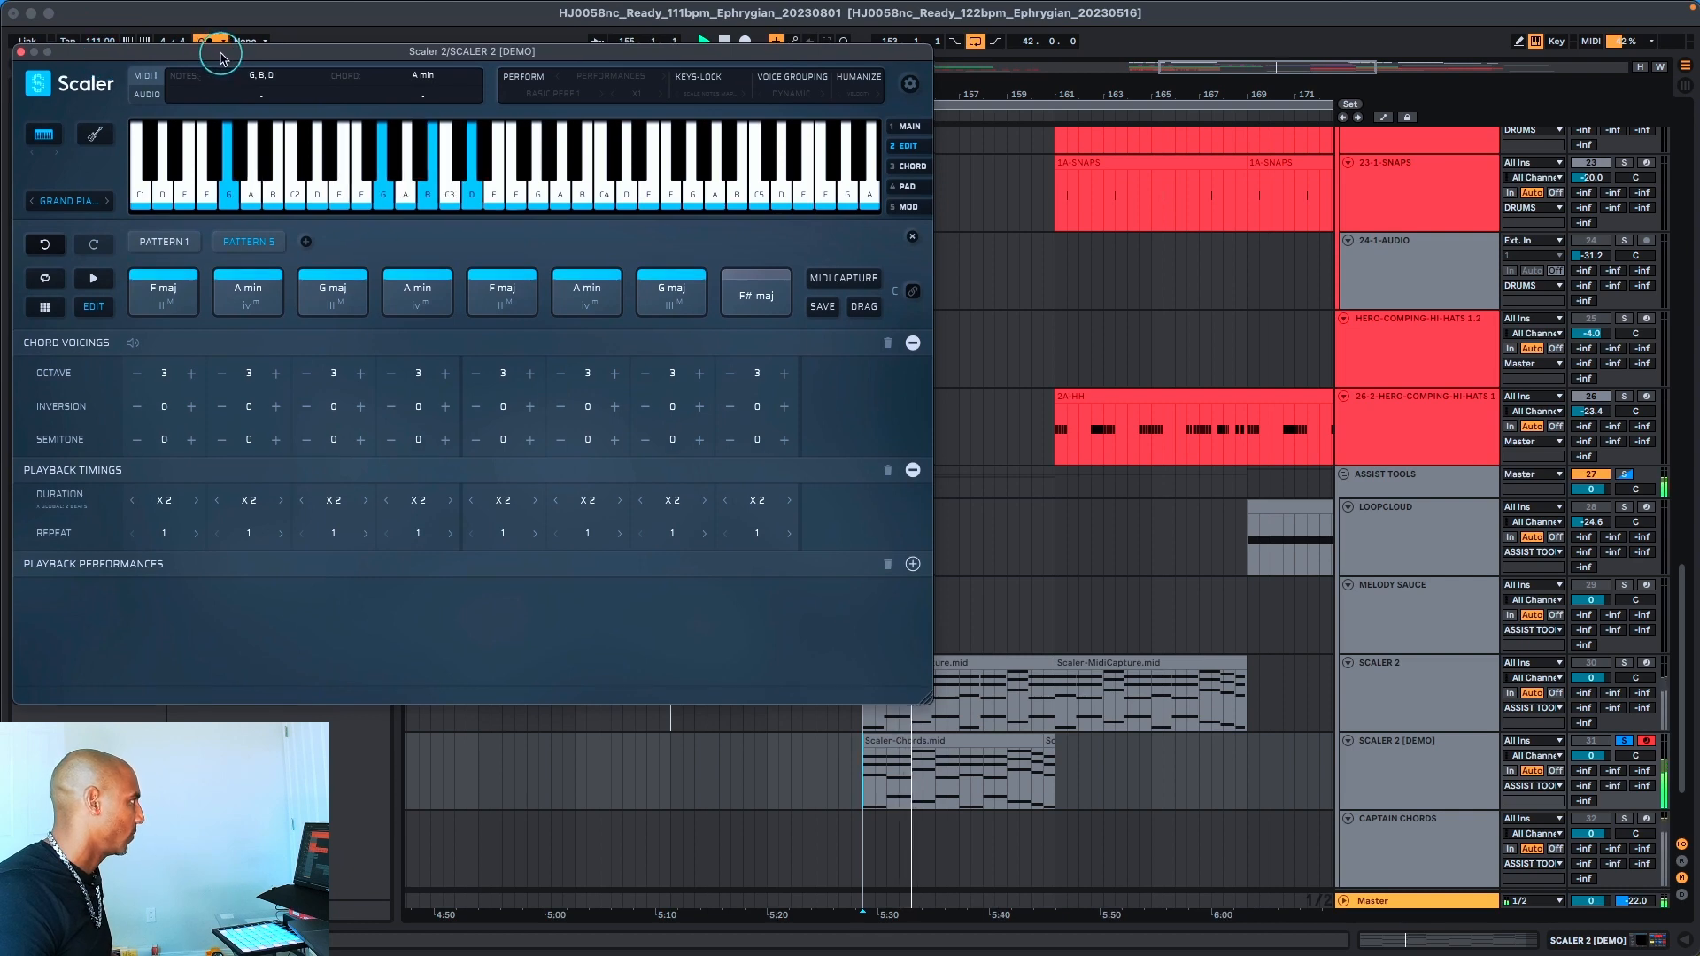
pyautogui.moveTo(220, 58); pyautogui.dragTo(248, 35)
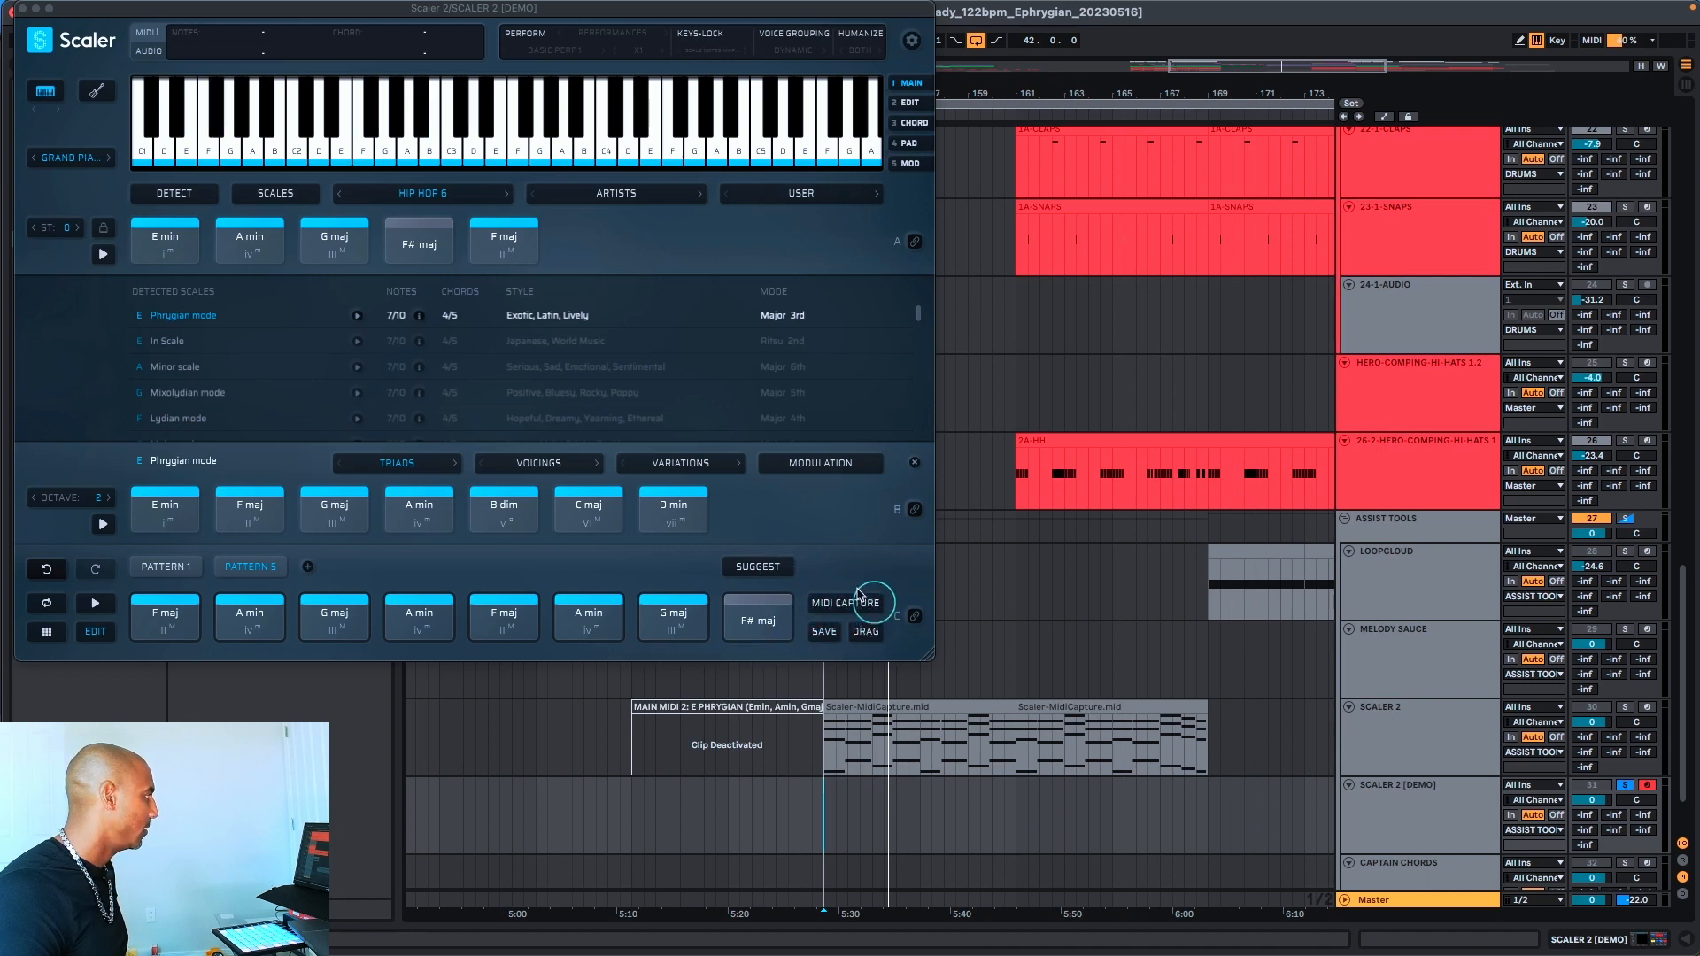
# Bind the section C pattern chords to the MIDI keys and enable Humanize for both velocity and timing
pyautogui.click(916, 619)
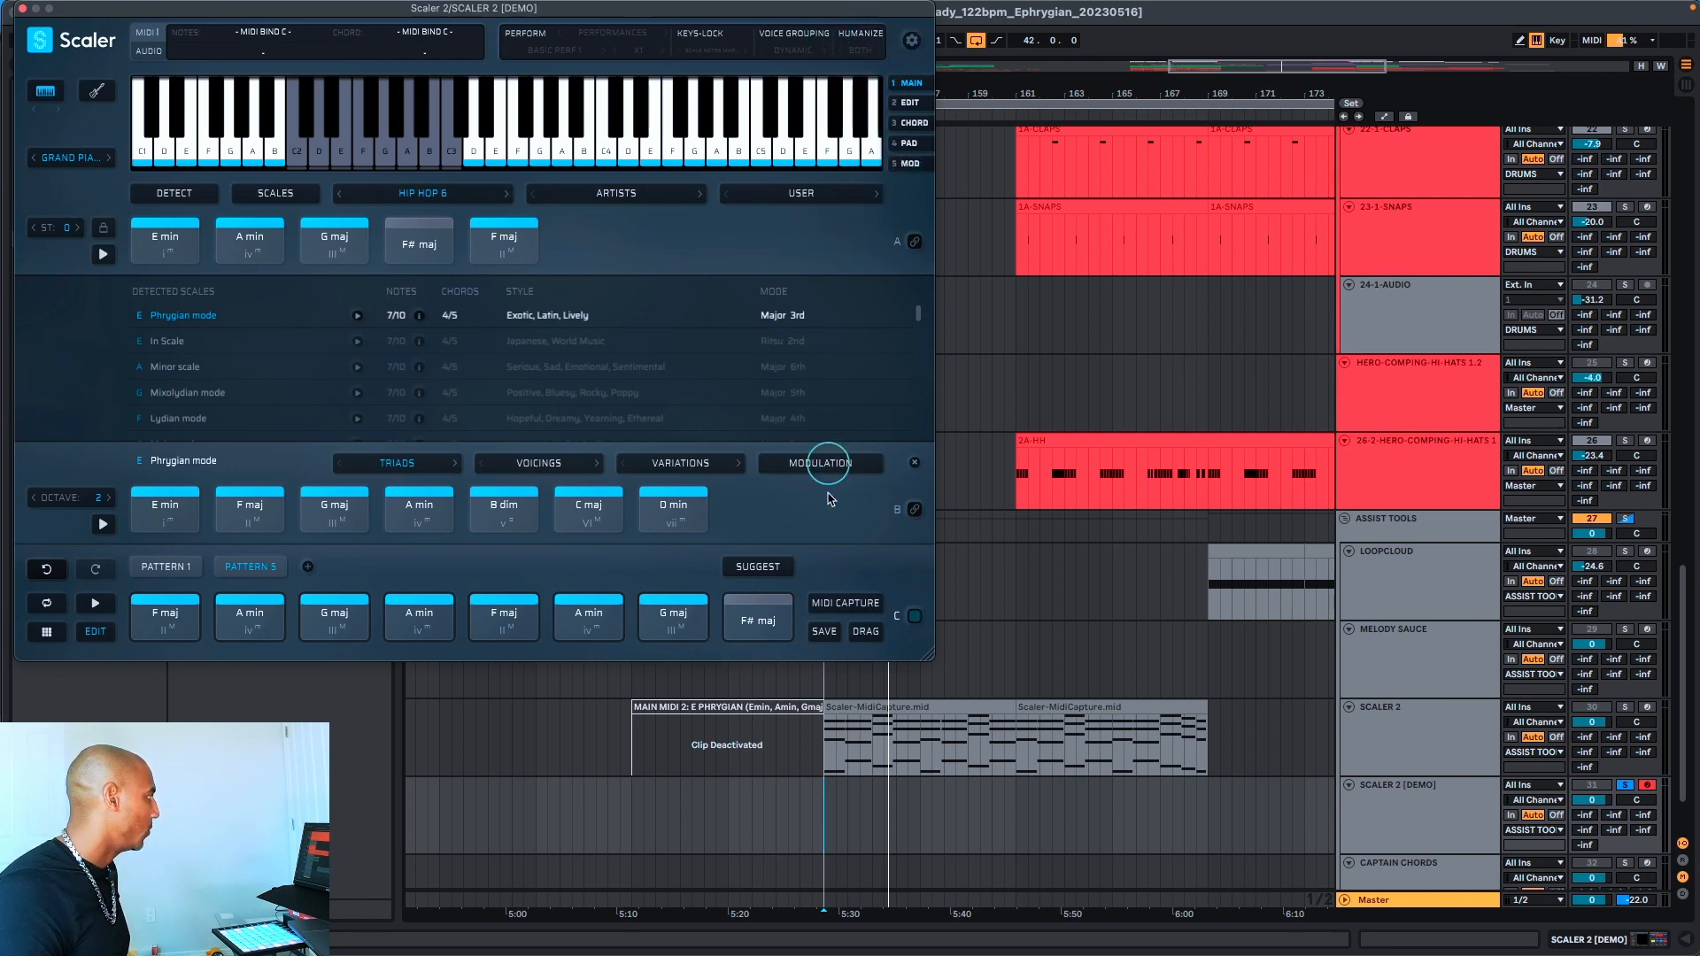
pyautogui.click(855, 51)
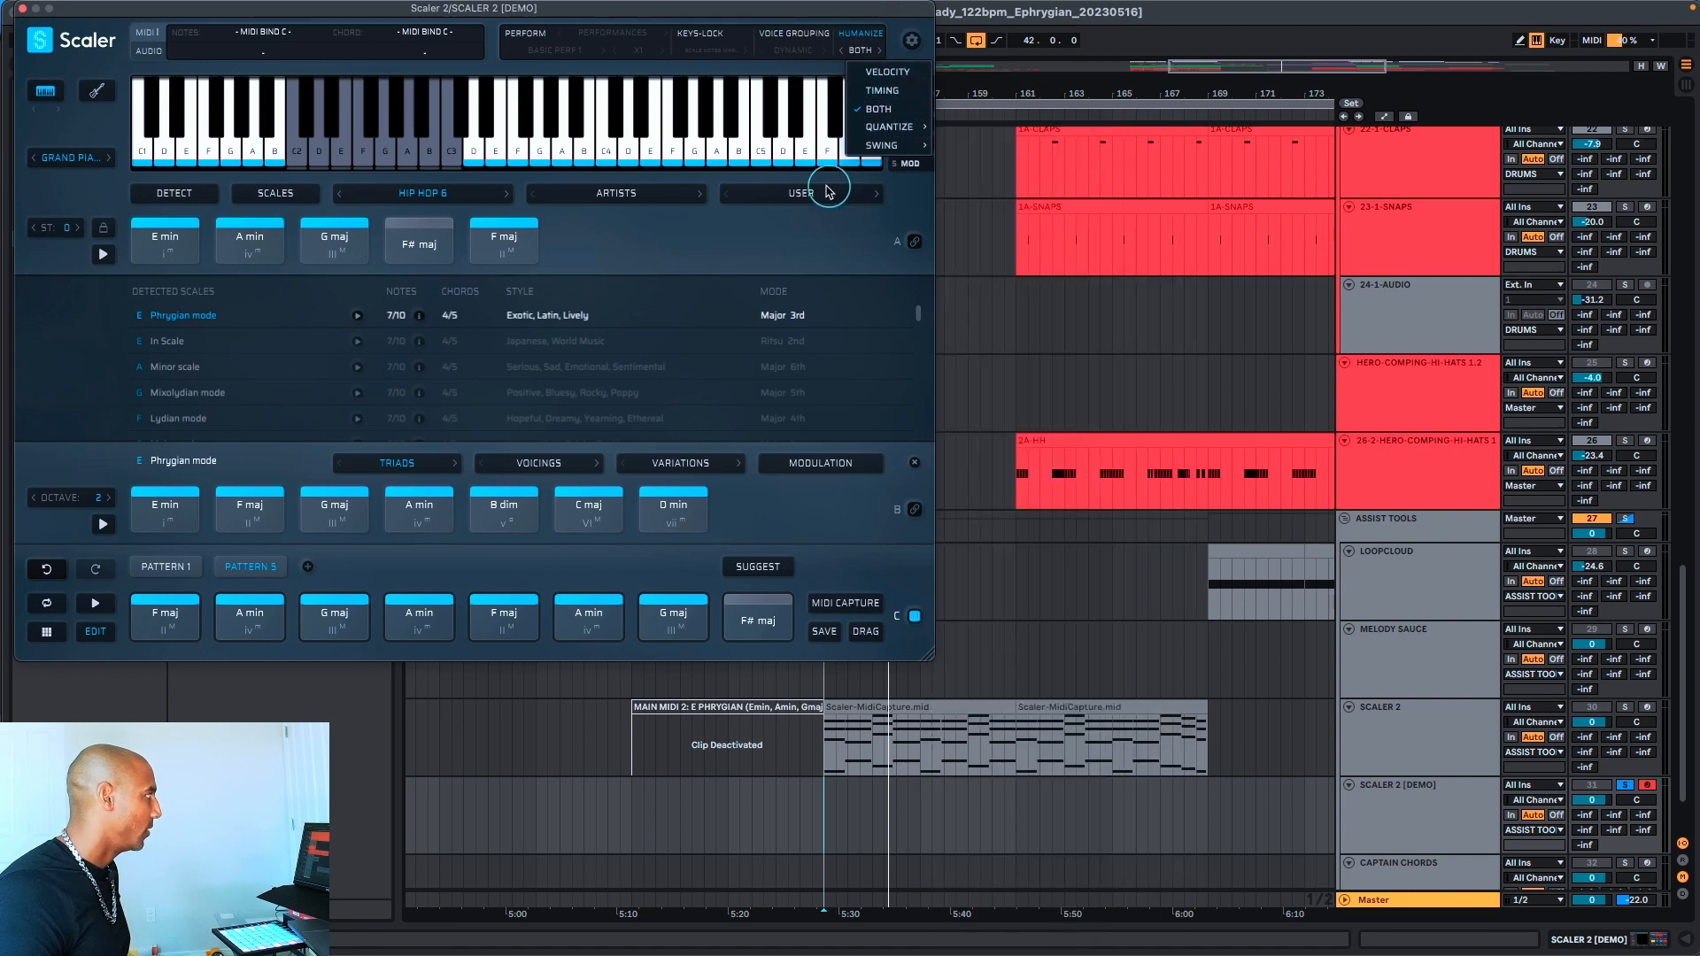
pyautogui.click(842, 257)
pyautogui.click(913, 617)
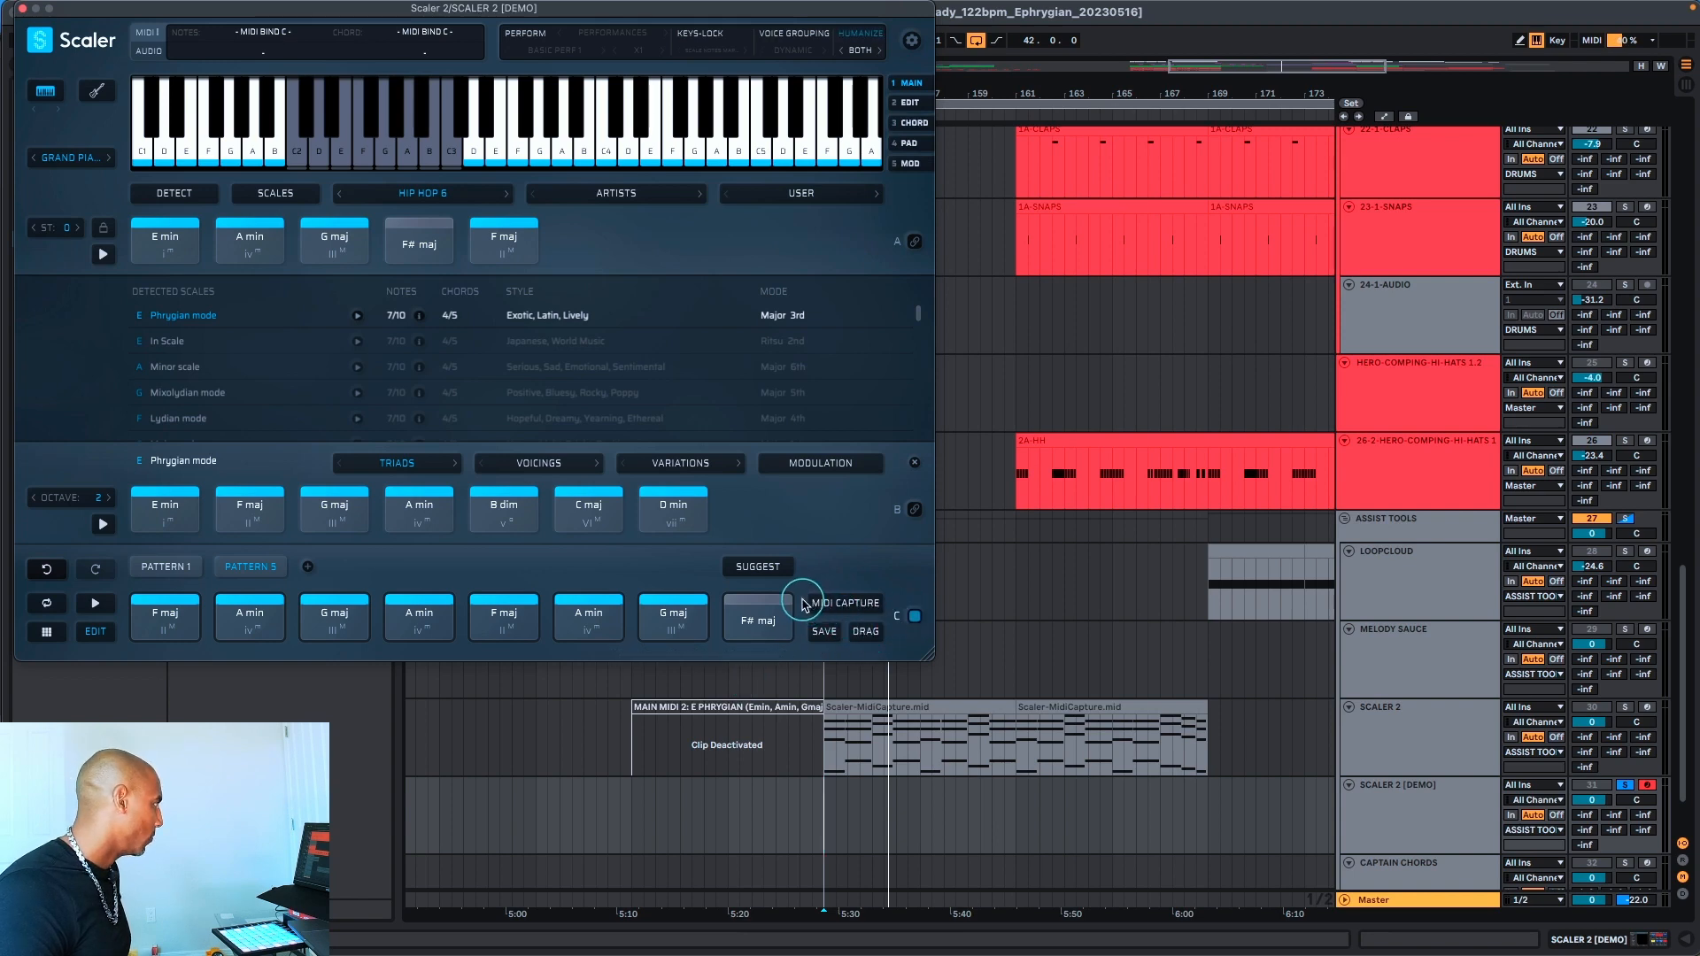
# Capture a MIDI-key performance of the section C pattern chords and place the captured clip on the SCALER 2 [DEMO] track at bar 153
pyautogui.click(859, 609)
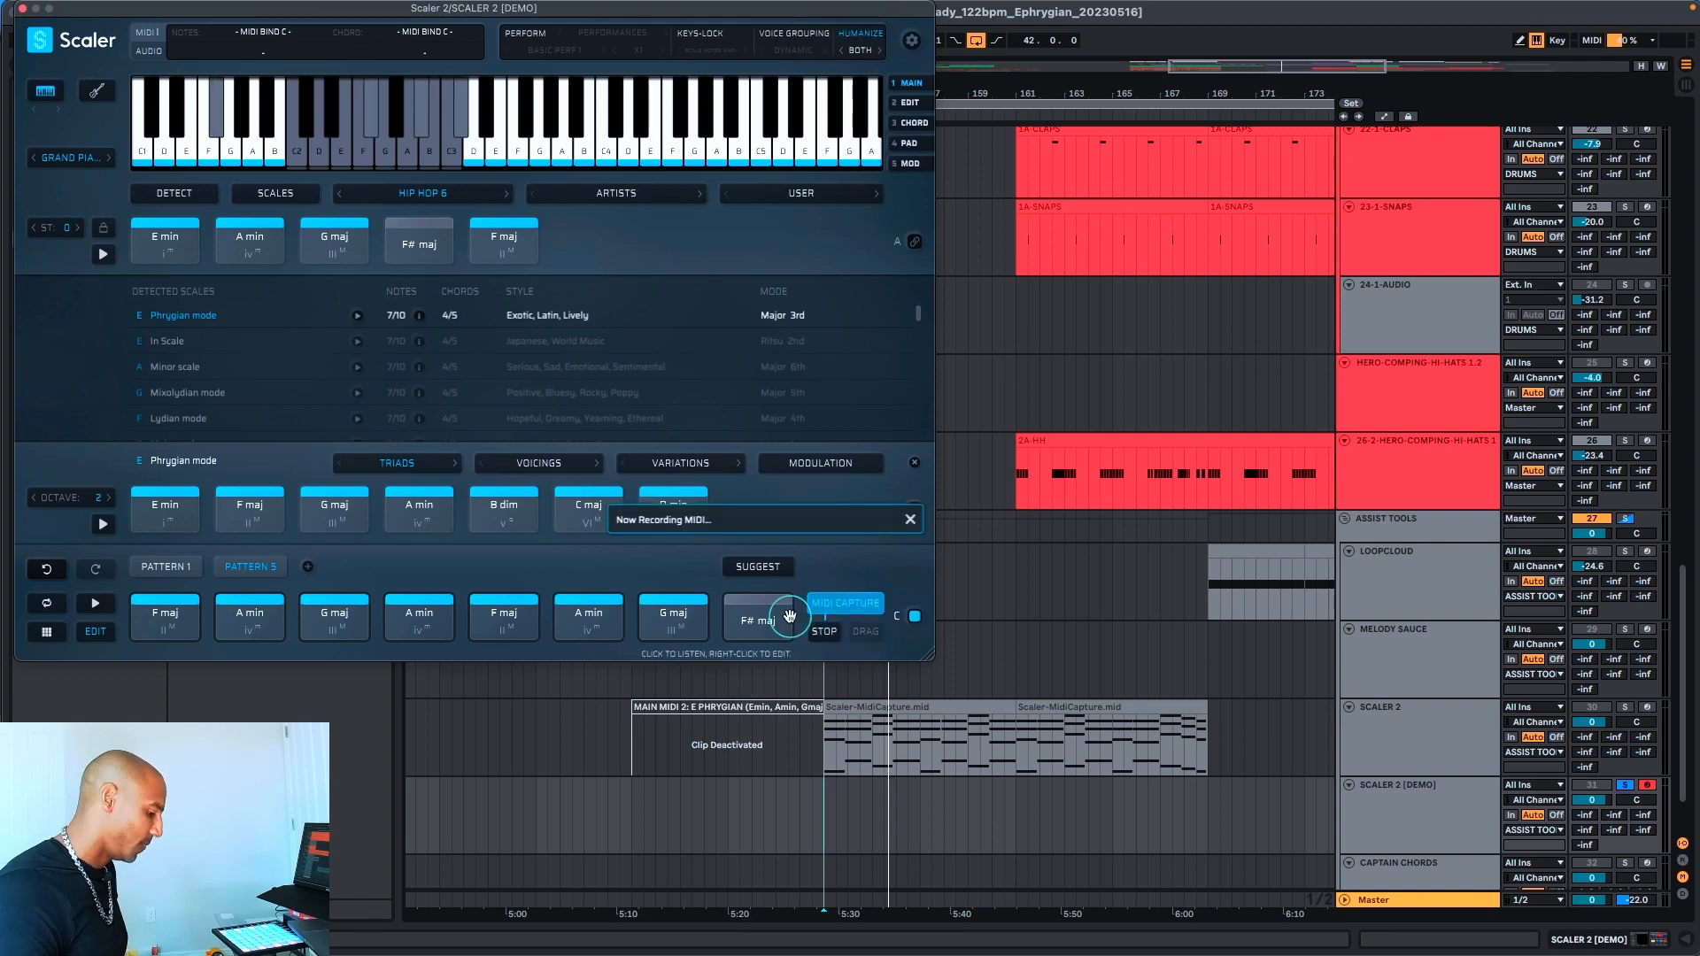
pyautogui.click(776, 705)
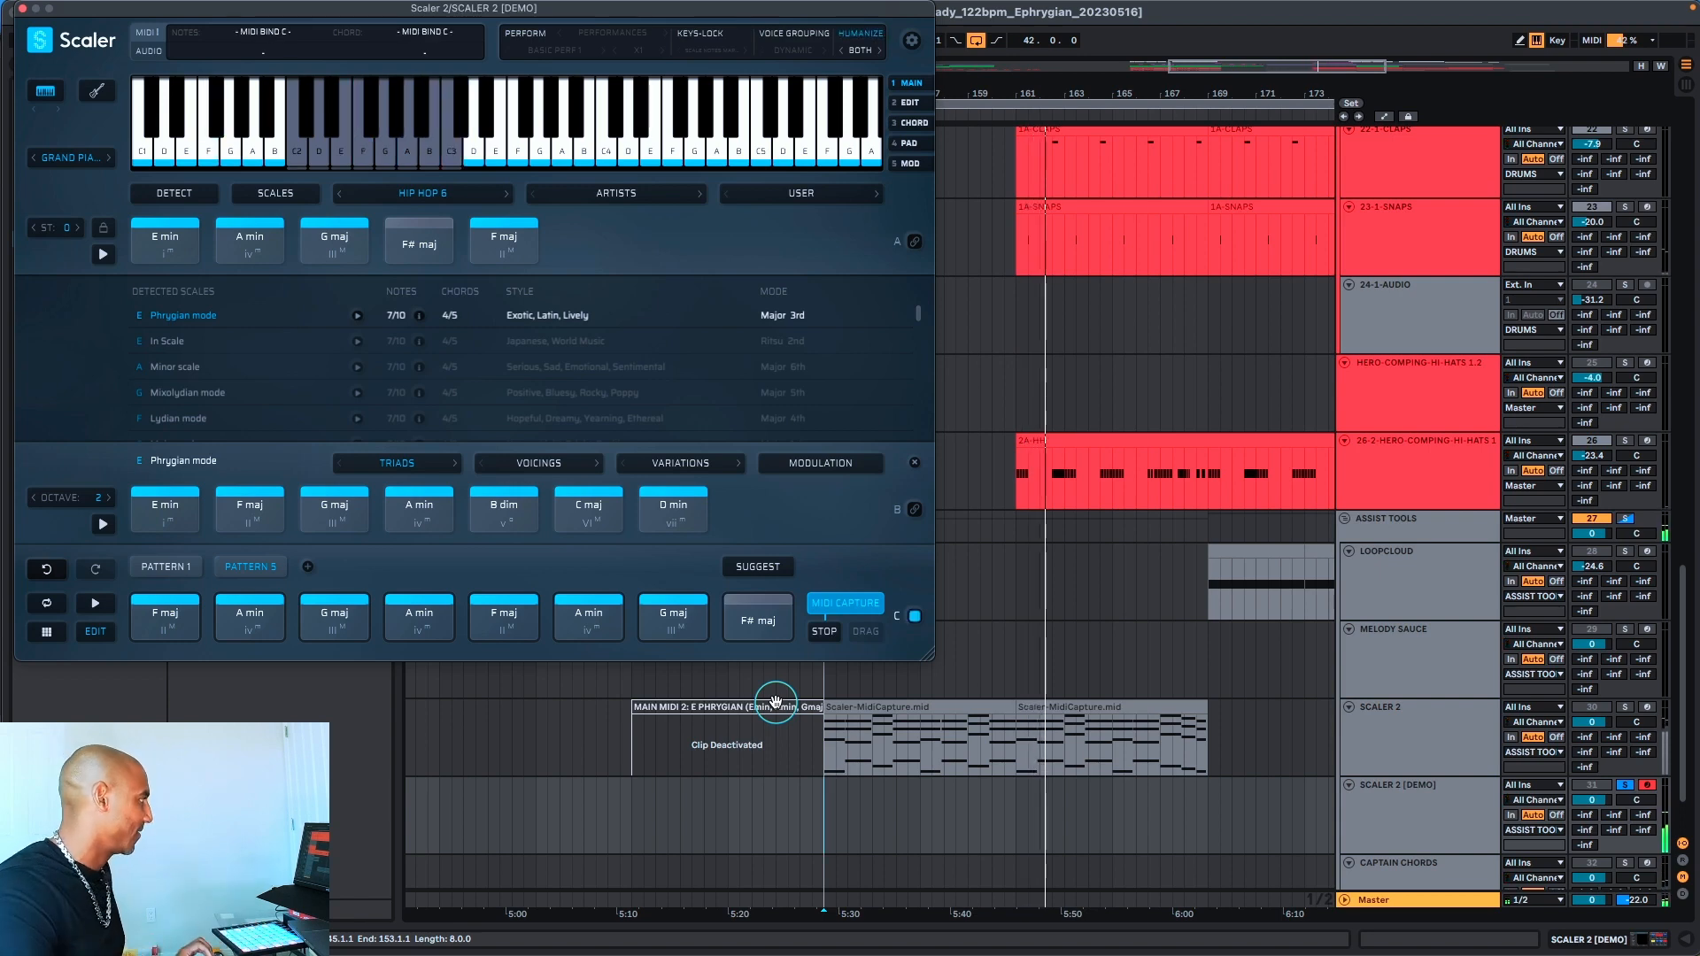
pyautogui.click(824, 631)
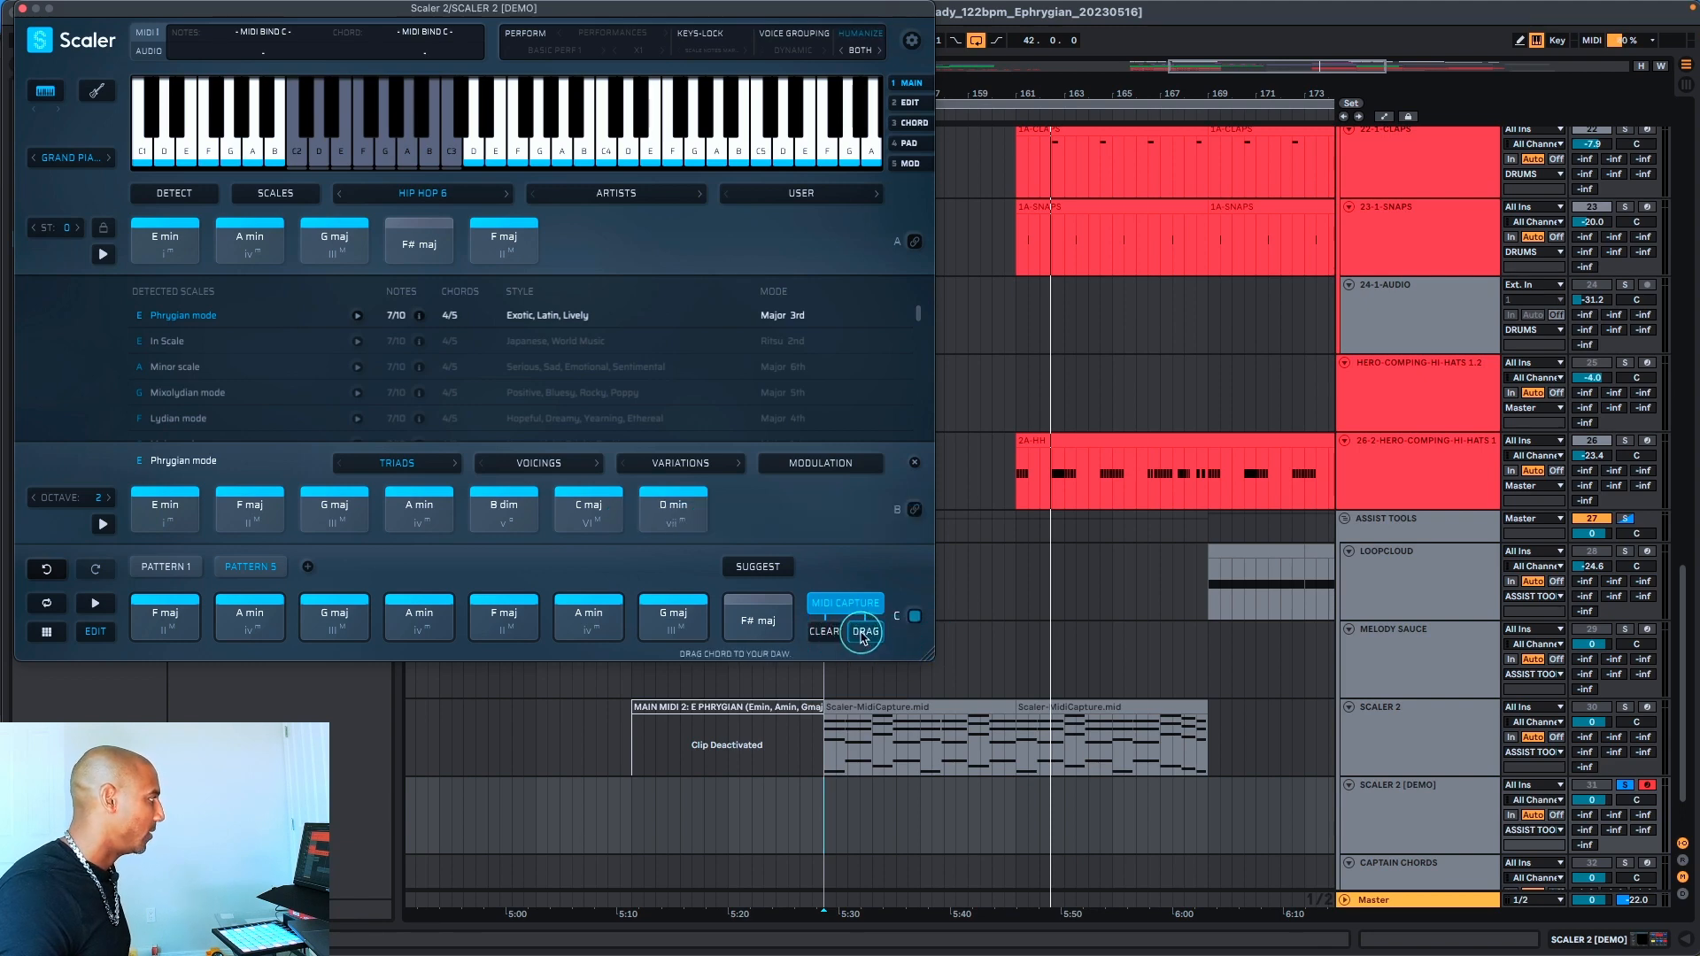
pyautogui.moveTo(866, 639); pyautogui.dragTo(829, 806)
# Unbind the section C pattern chords from the MIDI keys and try single notes on the on-screen piano
pyautogui.click(912, 617)
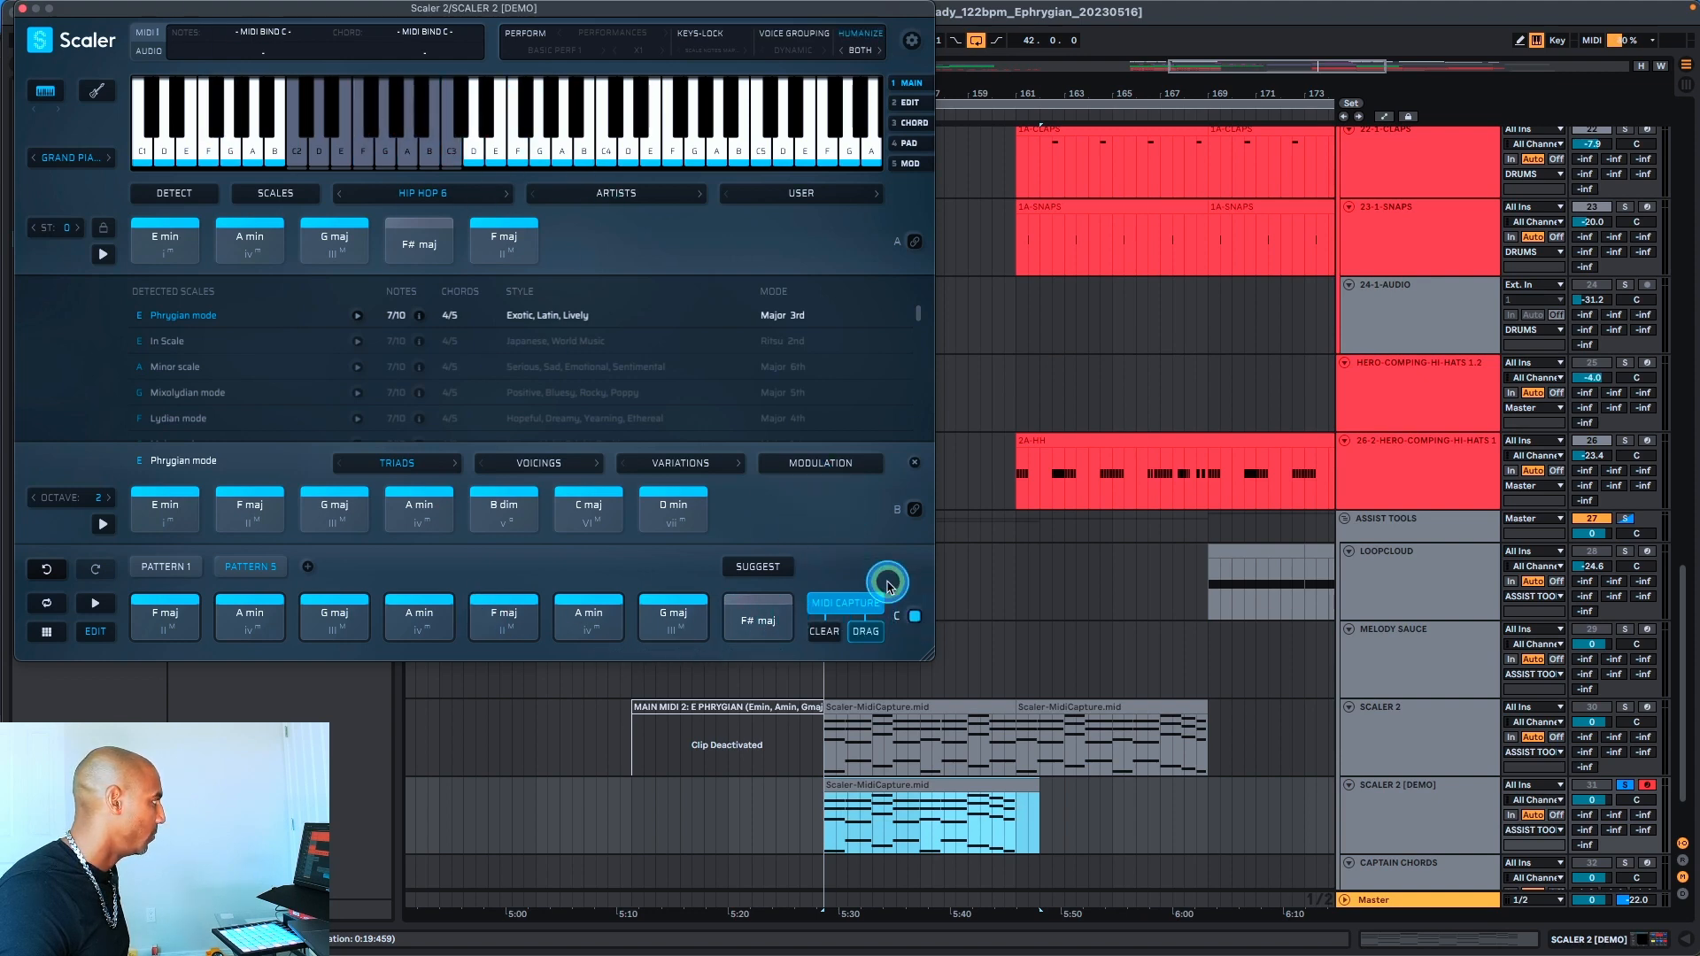
pyautogui.click(916, 620)
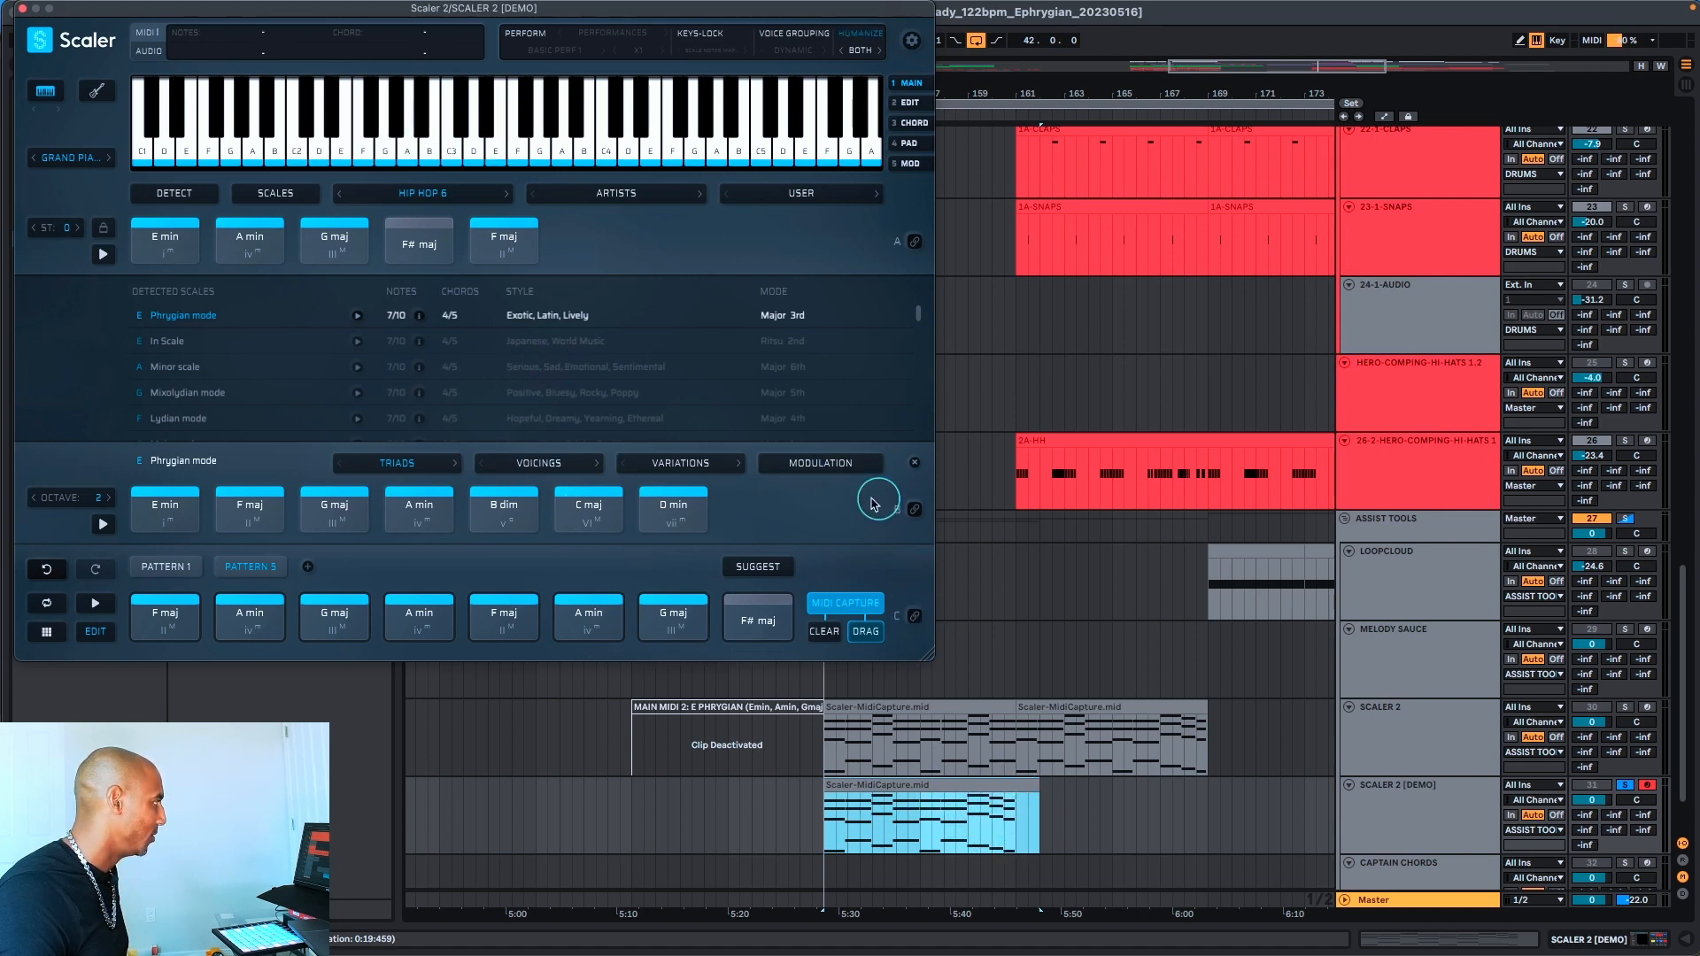
pyautogui.click(302, 119)
pyautogui.moveTo(302, 120); pyautogui.dragTo(514, 132)
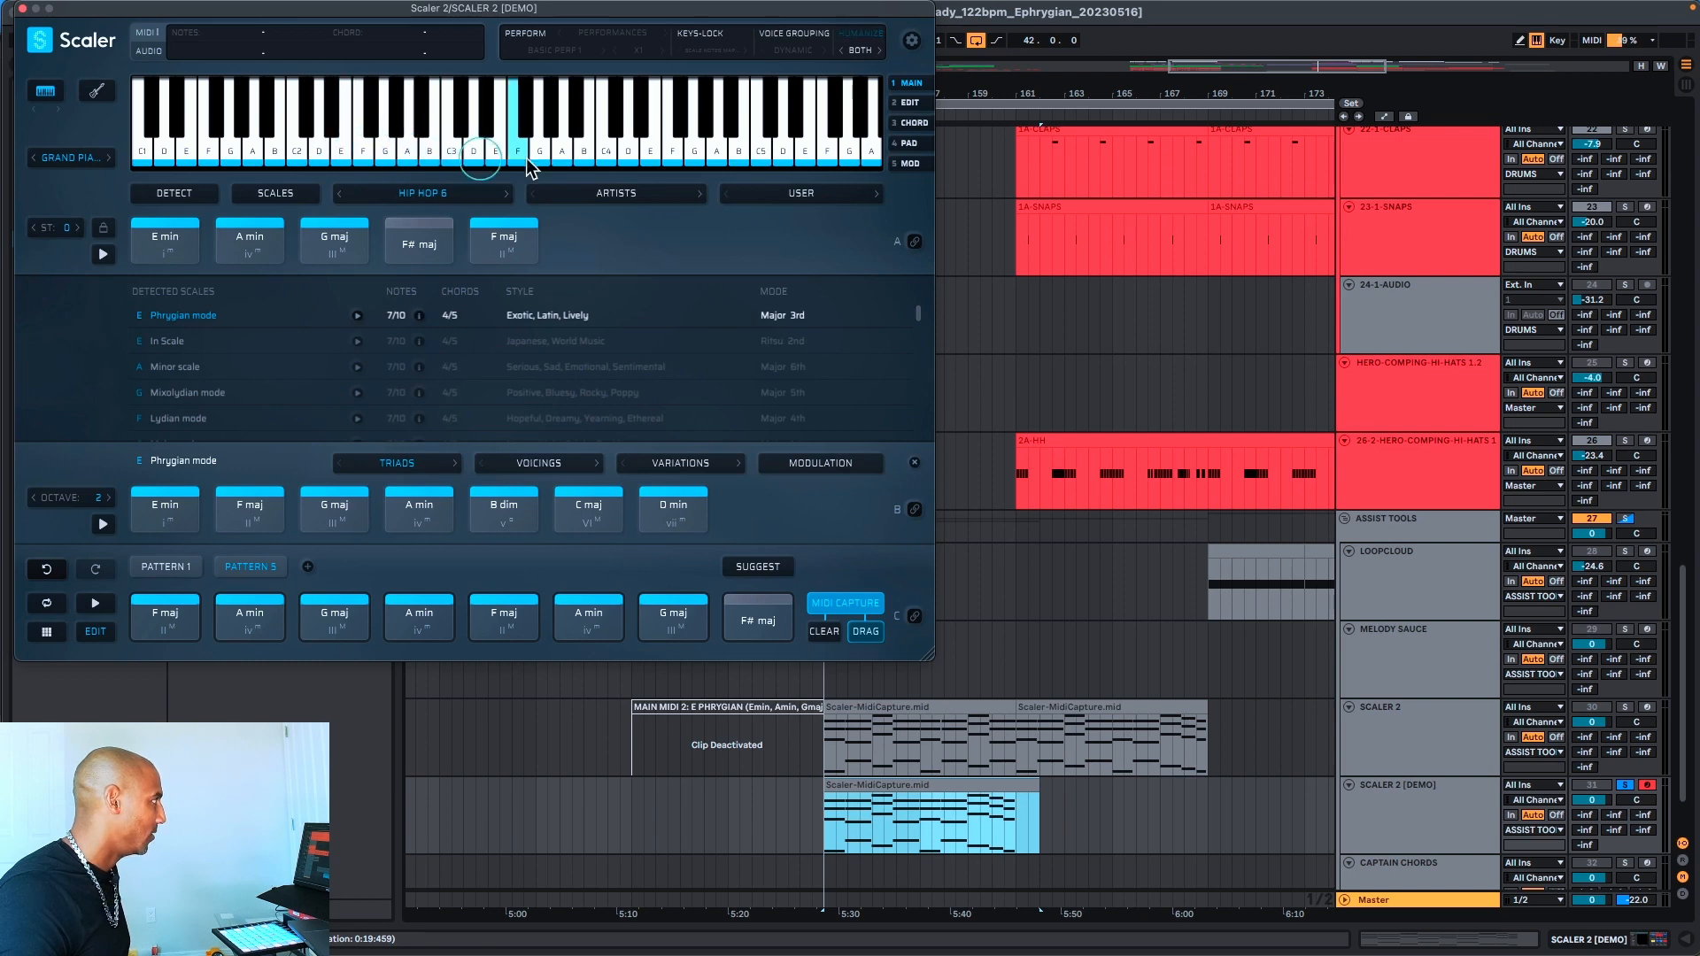
pyautogui.moveTo(845, 611); pyautogui.dragTo(883, 631)
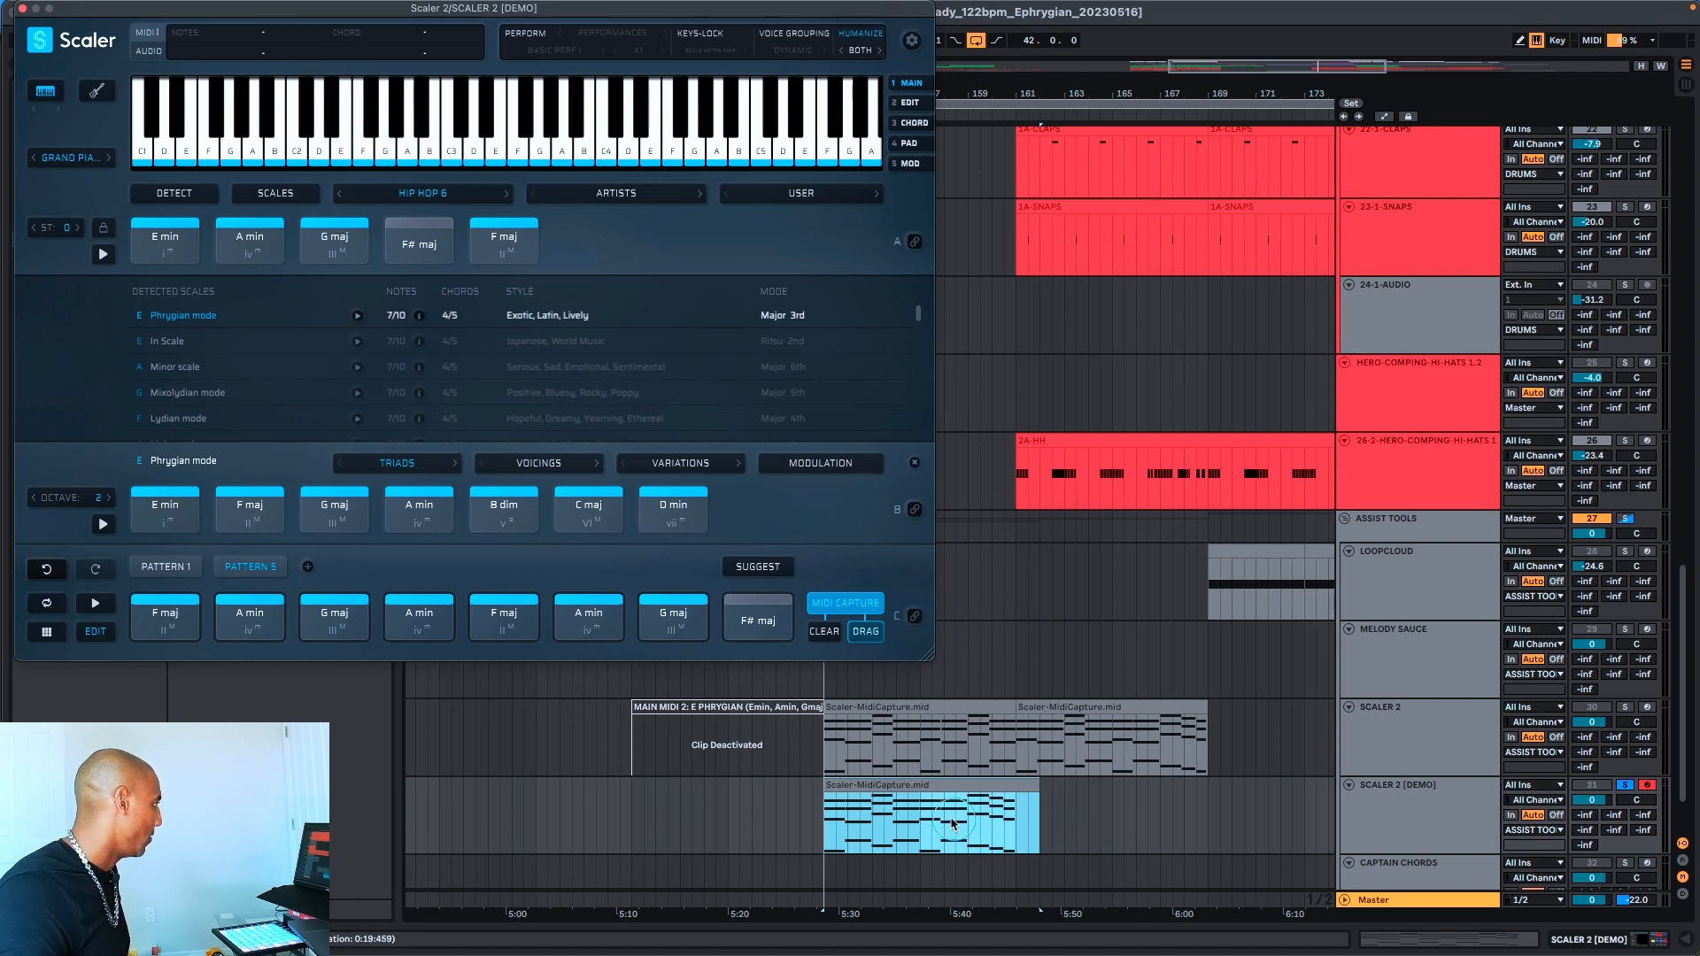
# Play back the captured clip on the SCALER 2 [DEMO] track from bar 153 and open its notes for editing
pyautogui.press('space')
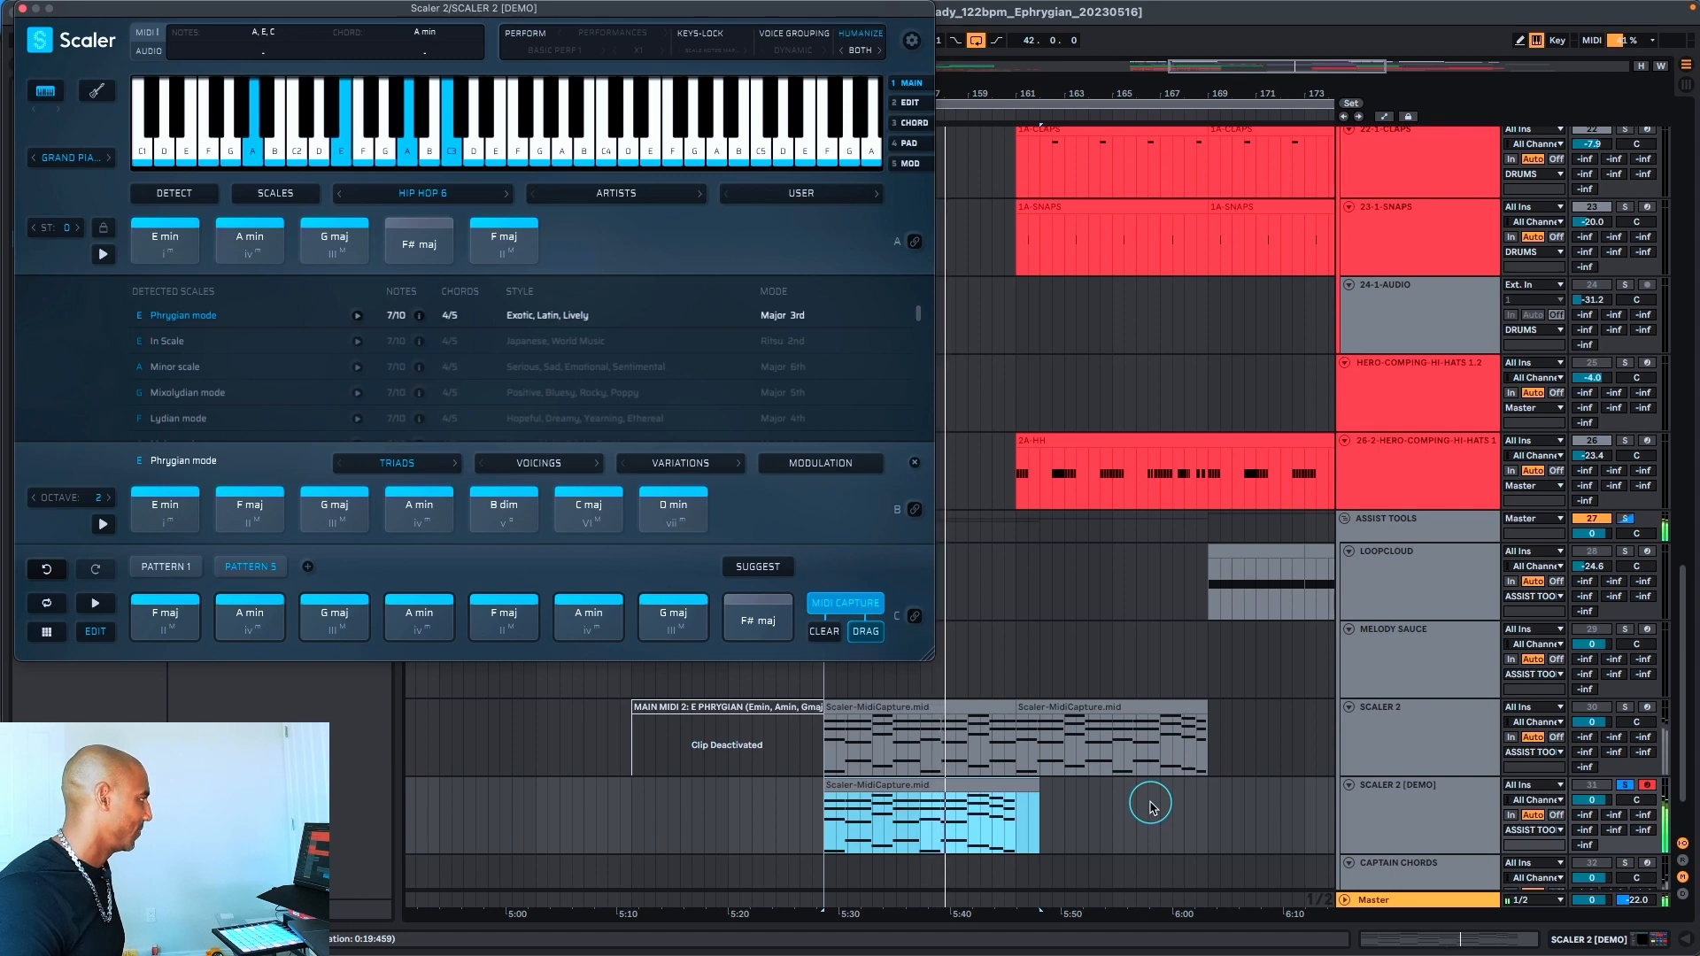
pyautogui.scroll(-1, 1151, 805)
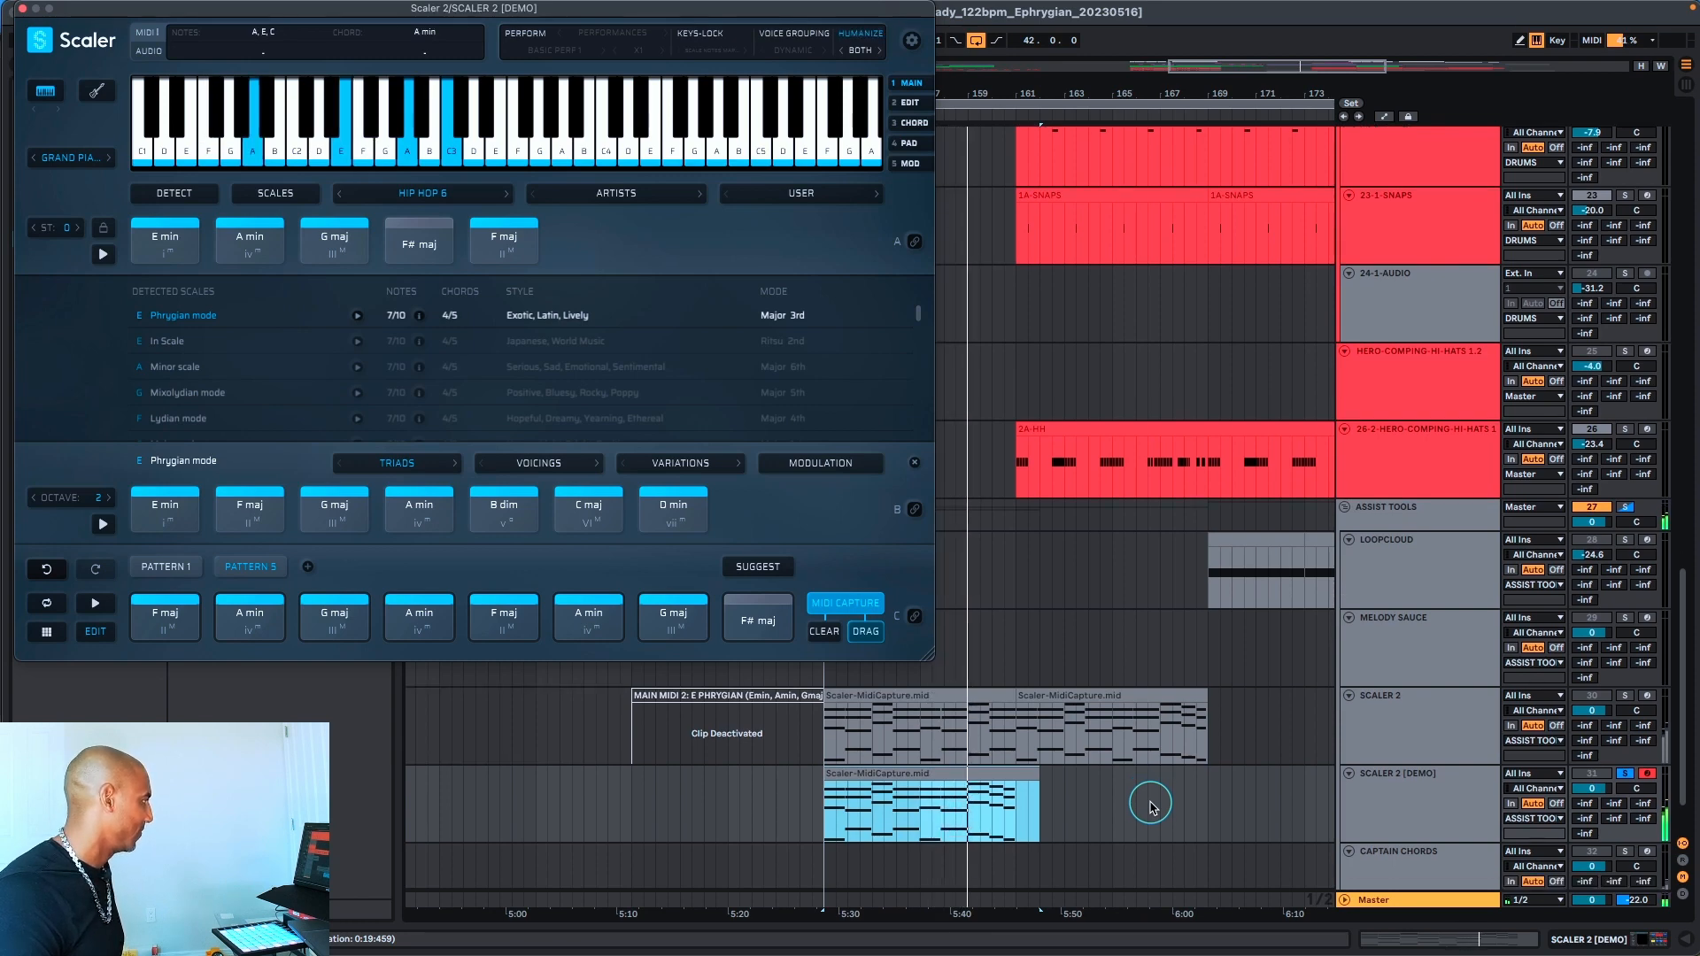
pyautogui.click(934, 775)
pyautogui.doubleClick(934, 775)
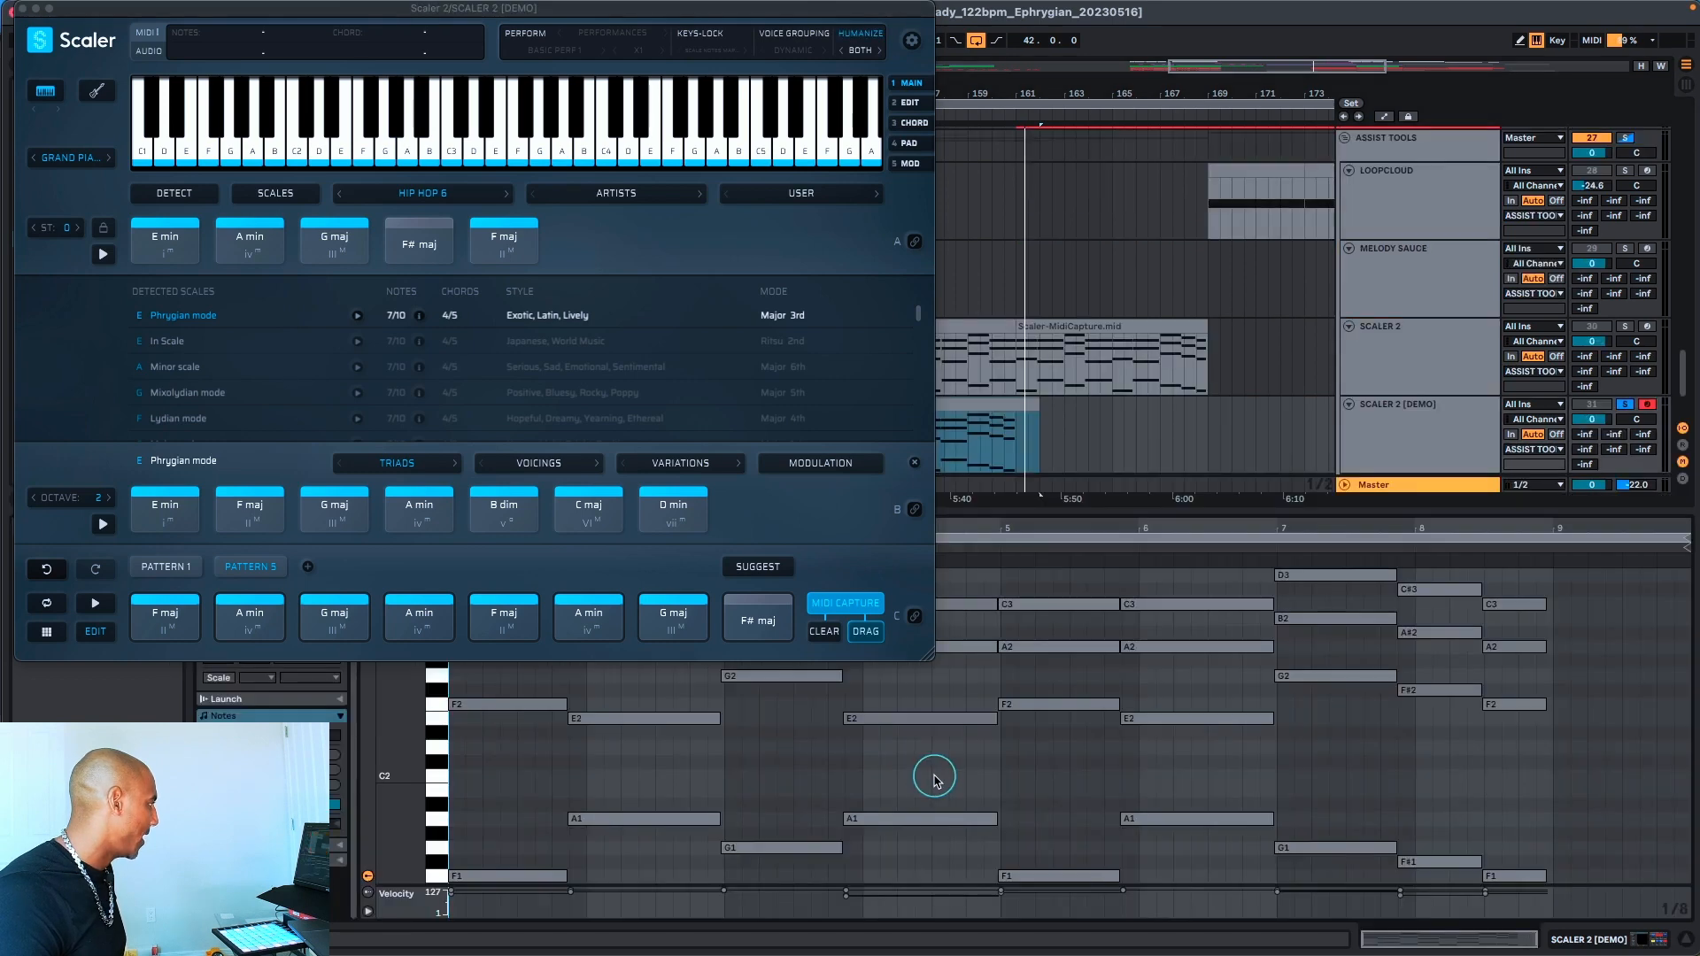
# Examine the note start timing at the F maj to A min chord change in the captured clip
pyautogui.moveTo(870, 27); pyautogui.dragTo(858, 27)
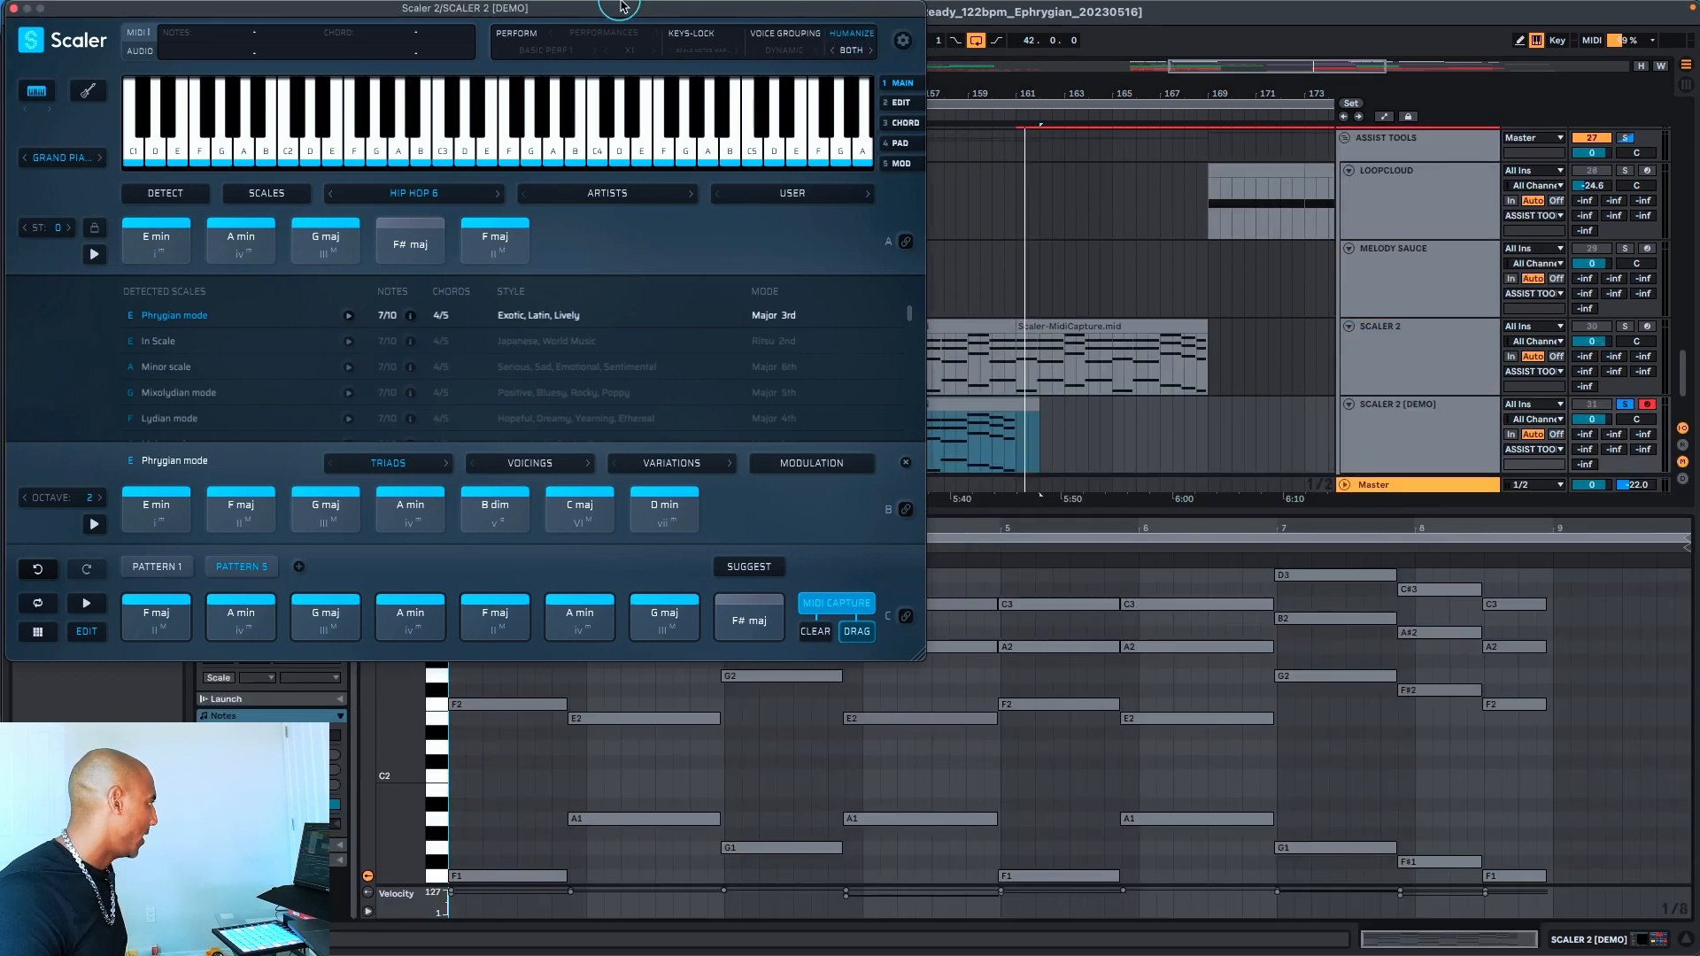
pyautogui.scroll(-2, 1125, 637)
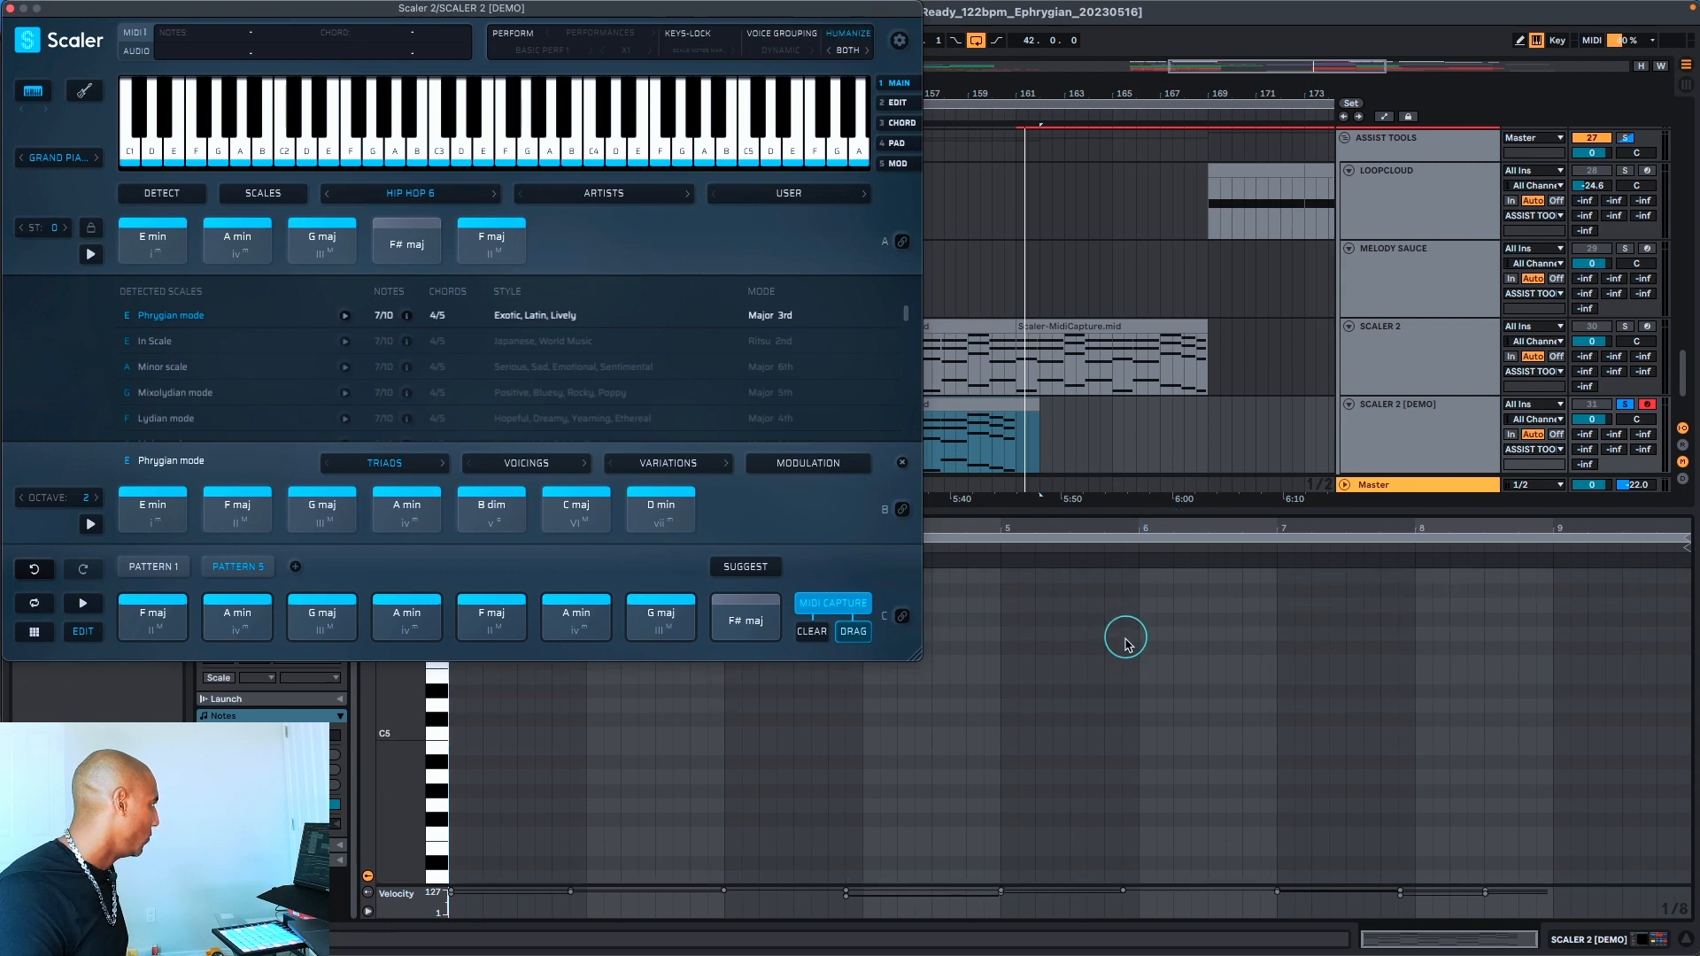
pyautogui.scroll(-1, 1125, 673)
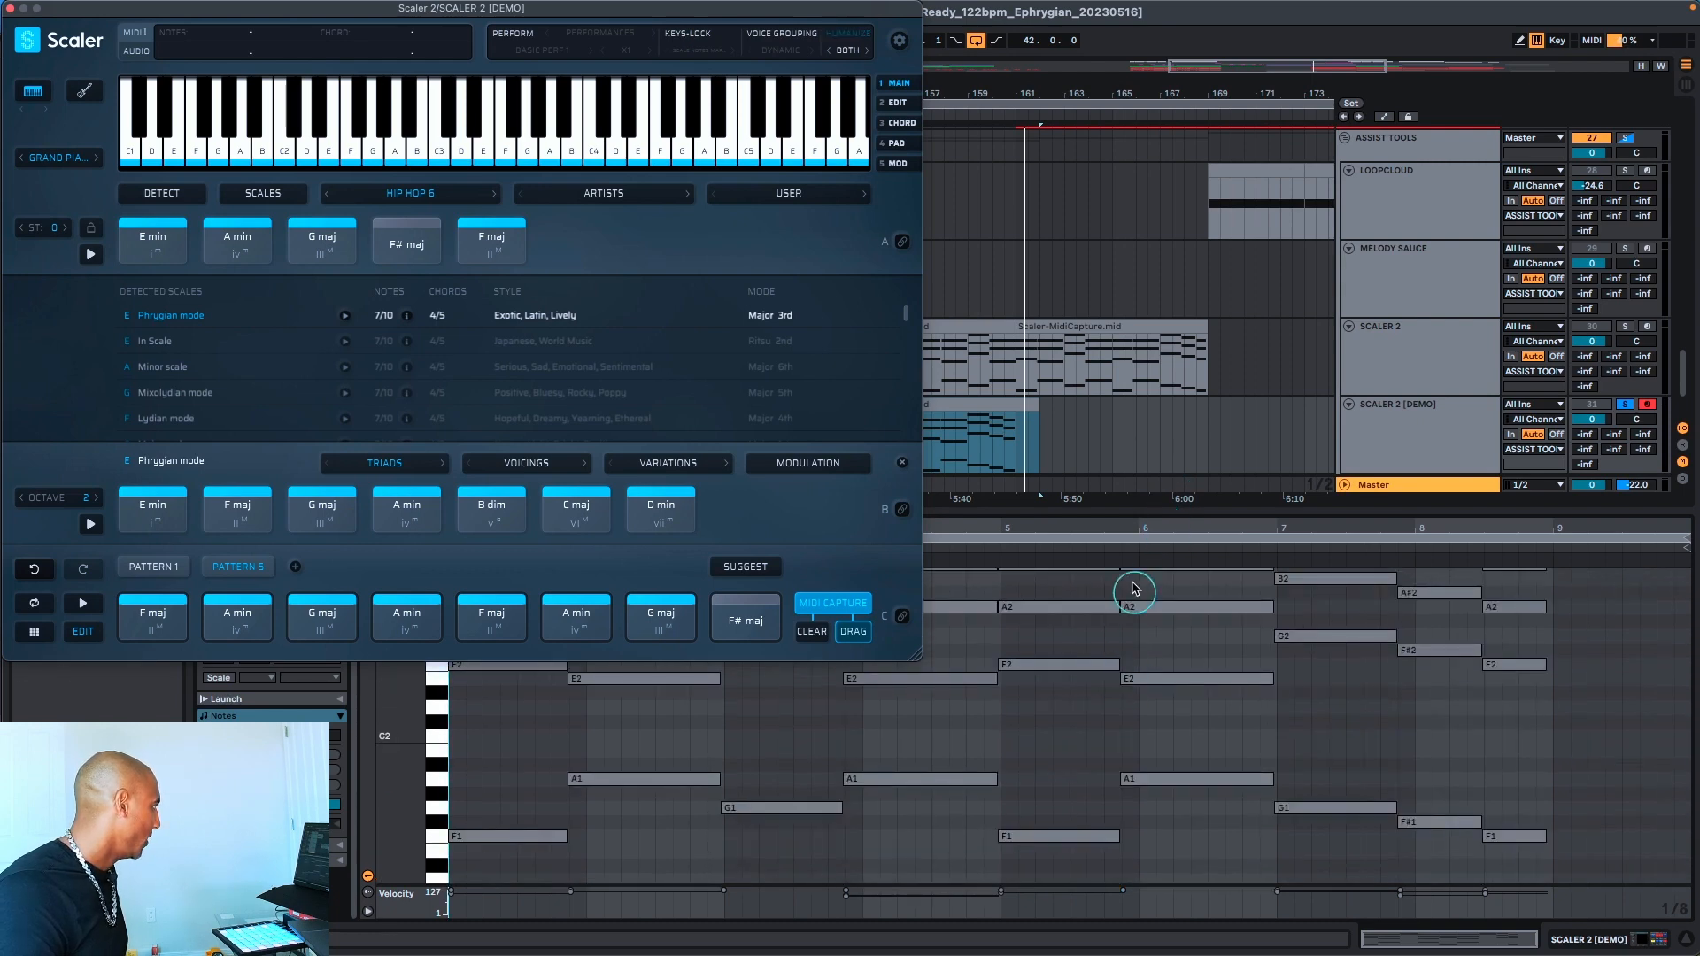
pyautogui.moveTo(1123, 520); pyautogui.dragTo(1488, 530)
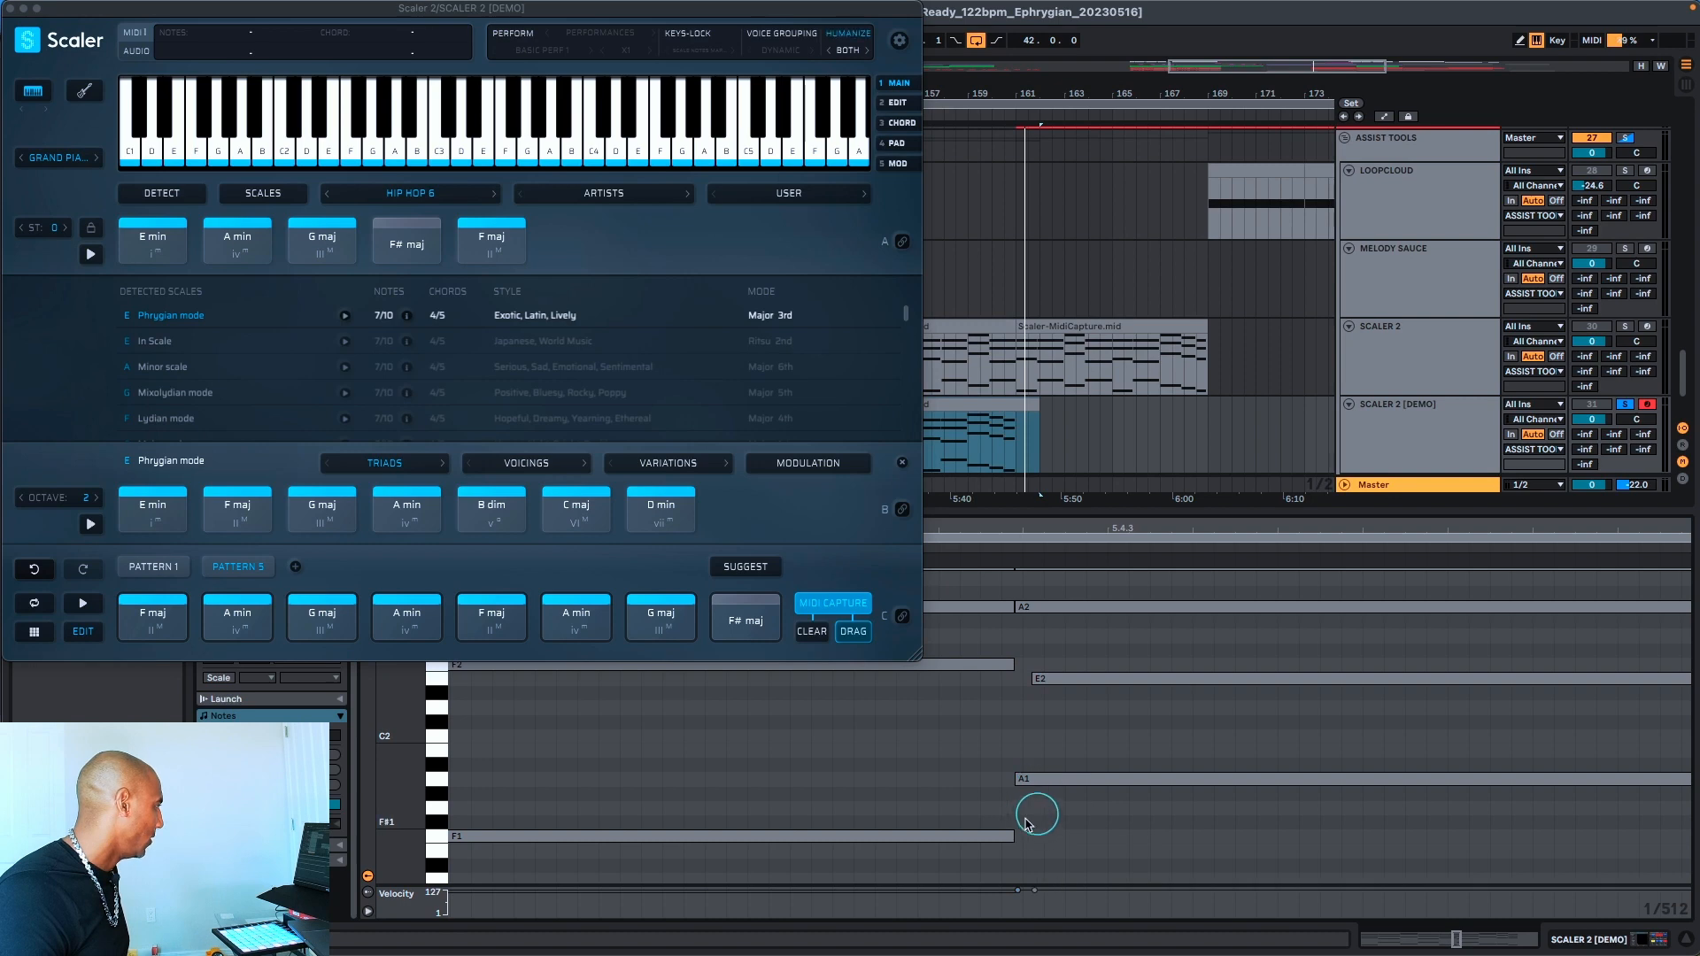
pyautogui.scroll(1, 1050, 620)
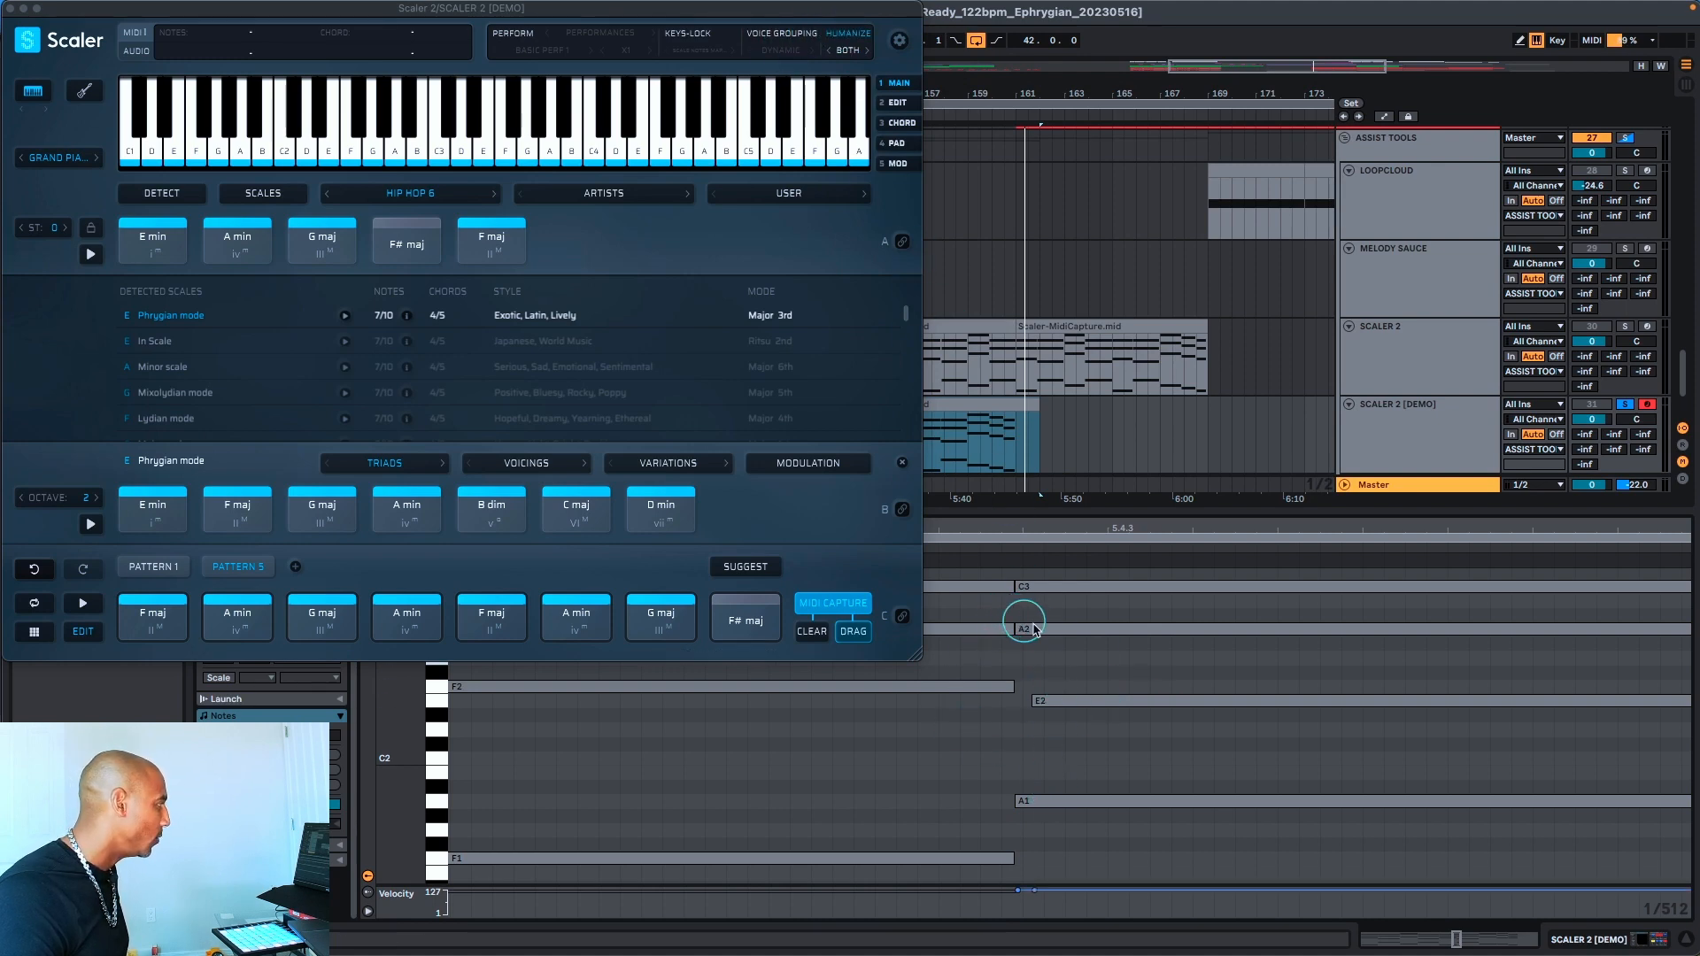
pyautogui.moveTo(1095, 528); pyautogui.dragTo(1089, 520)
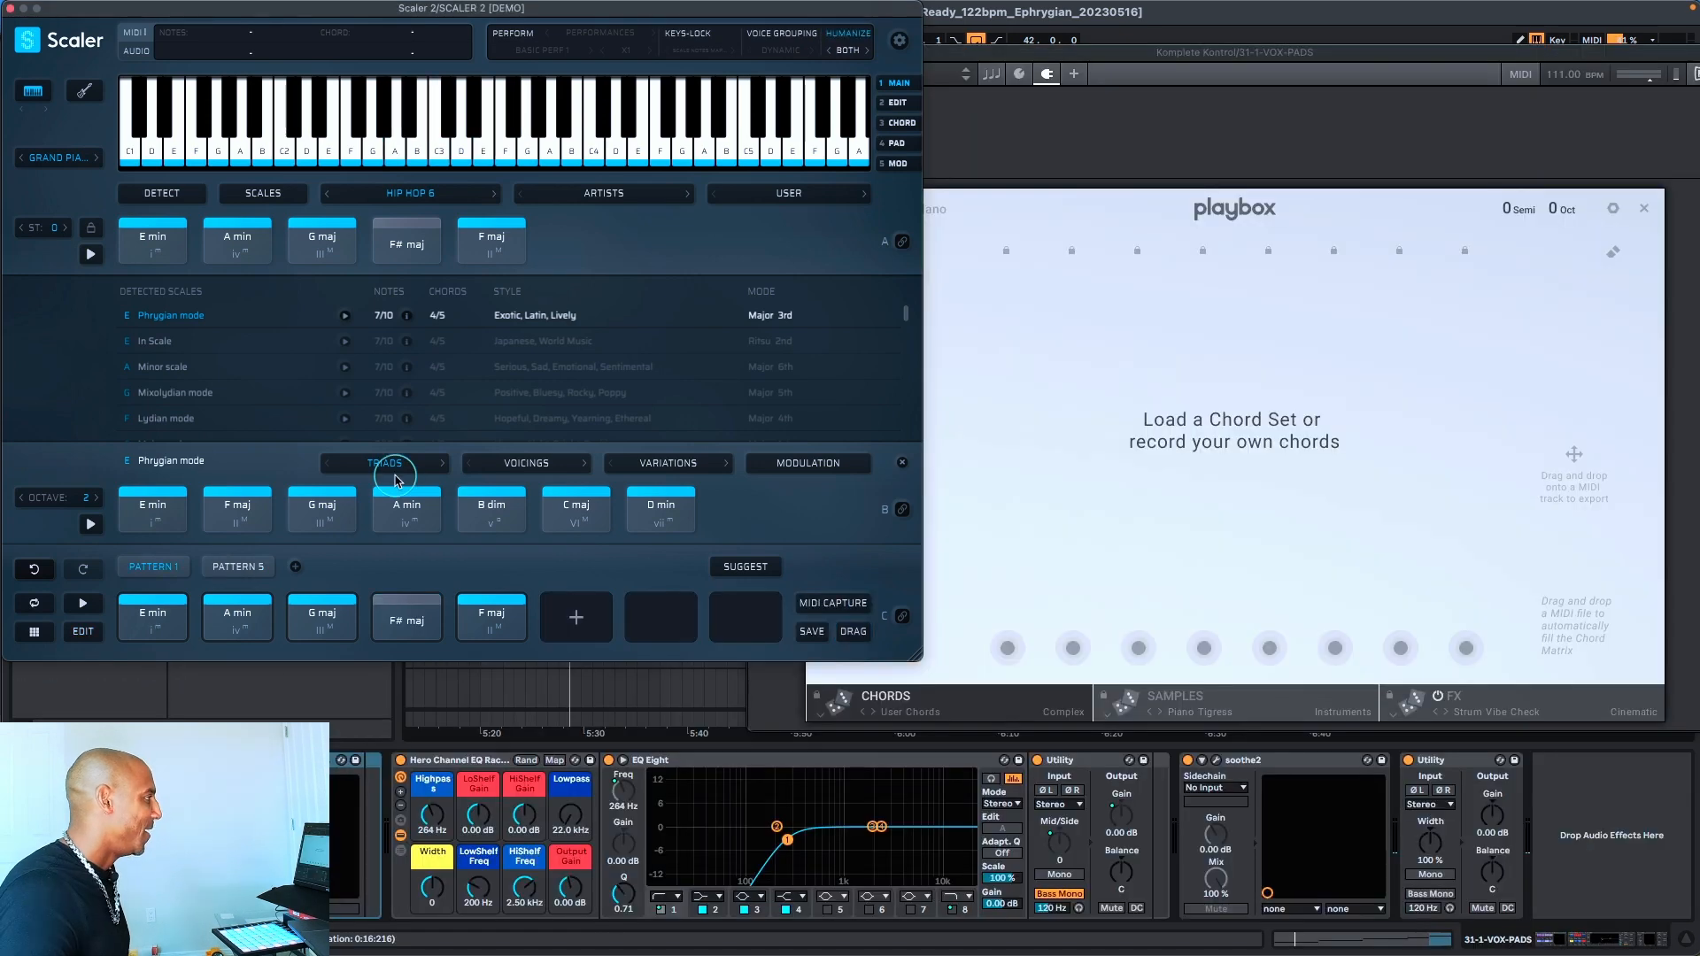
# Audition the B dim and A min triads of the E Phrygian scale and check the Playbox chord matrix
pyautogui.click(505, 503)
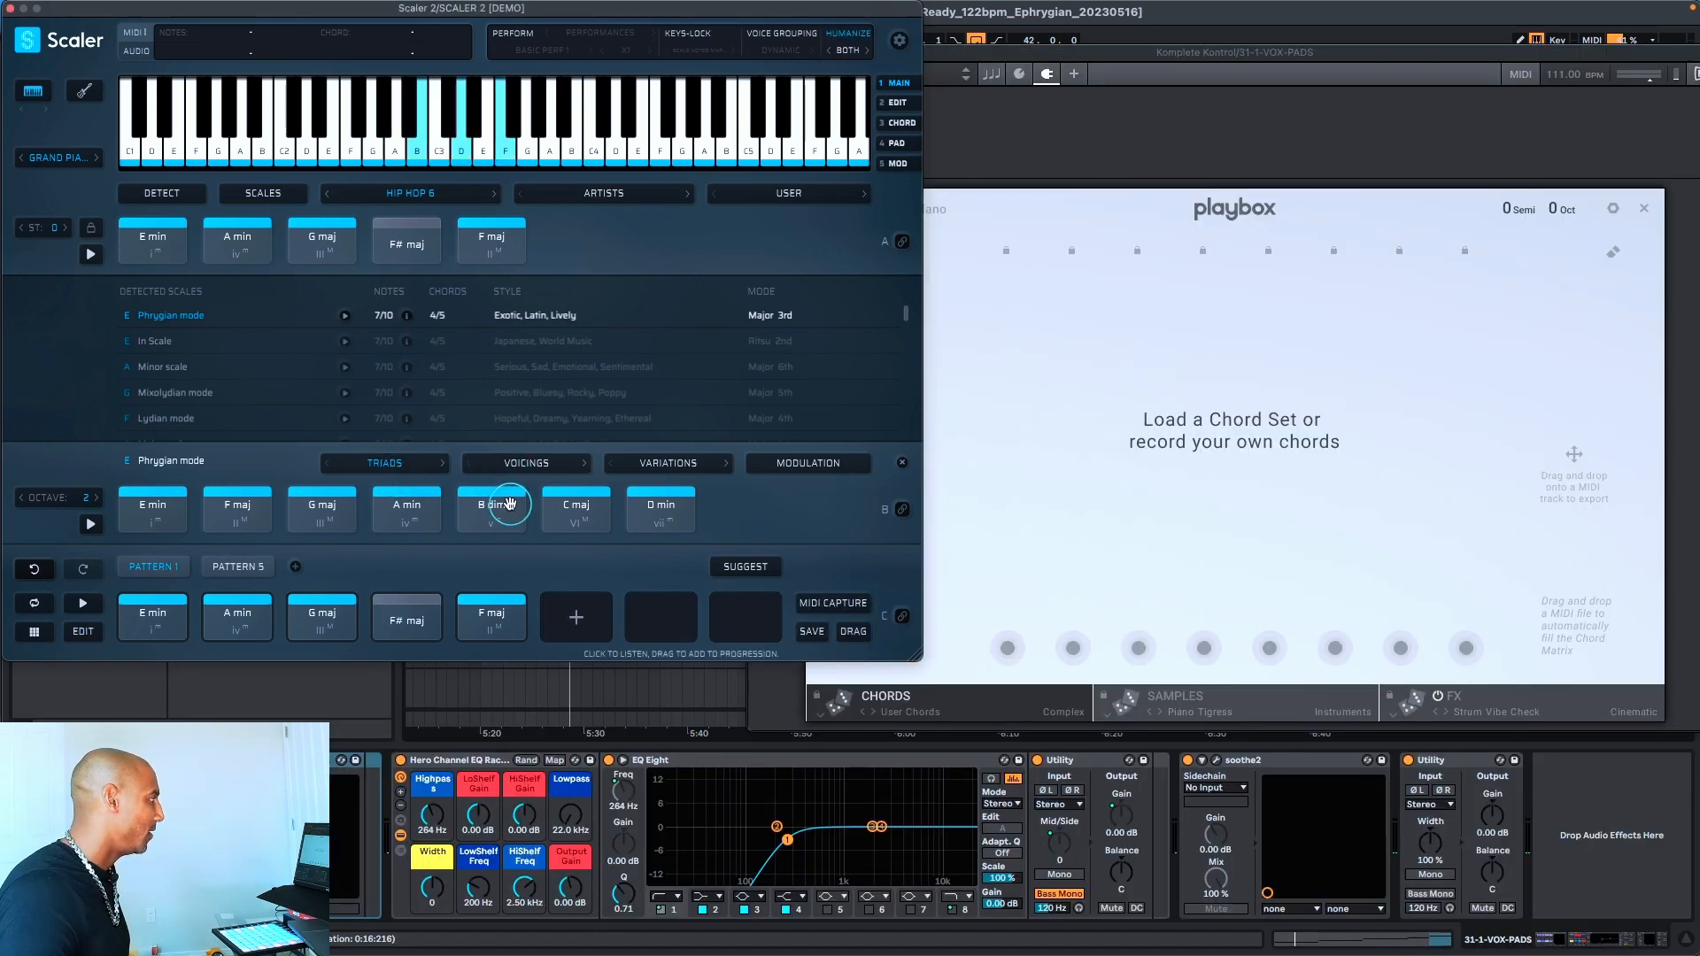
pyautogui.click(431, 503)
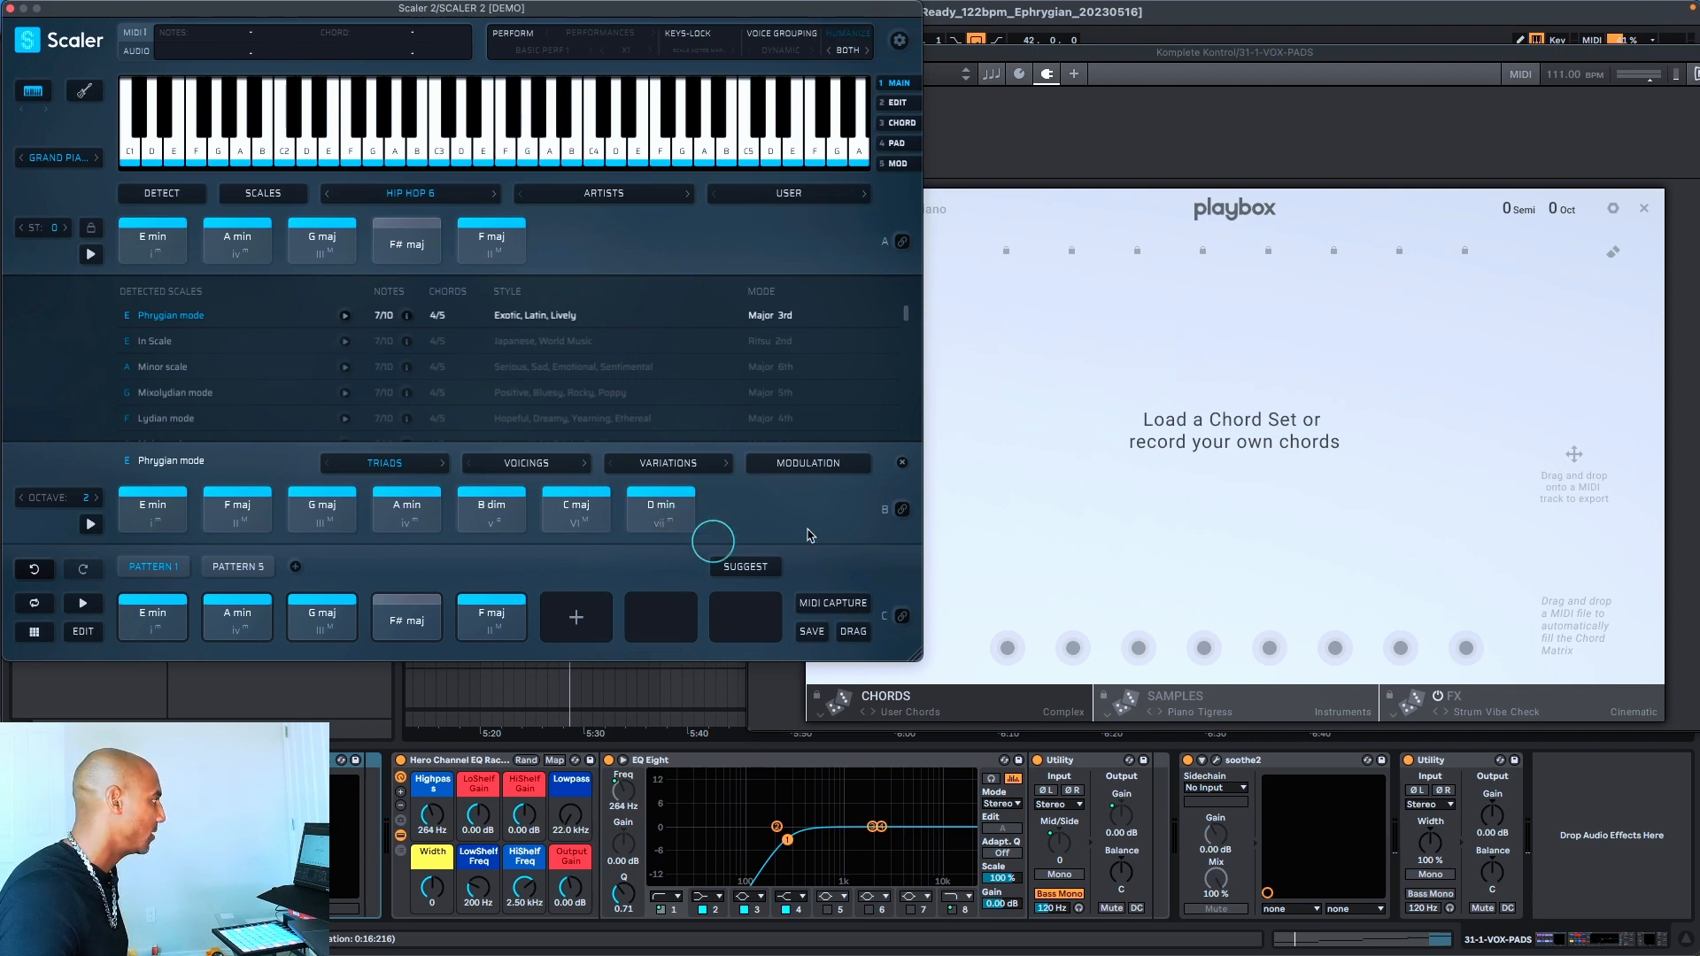
pyautogui.click(1241, 393)
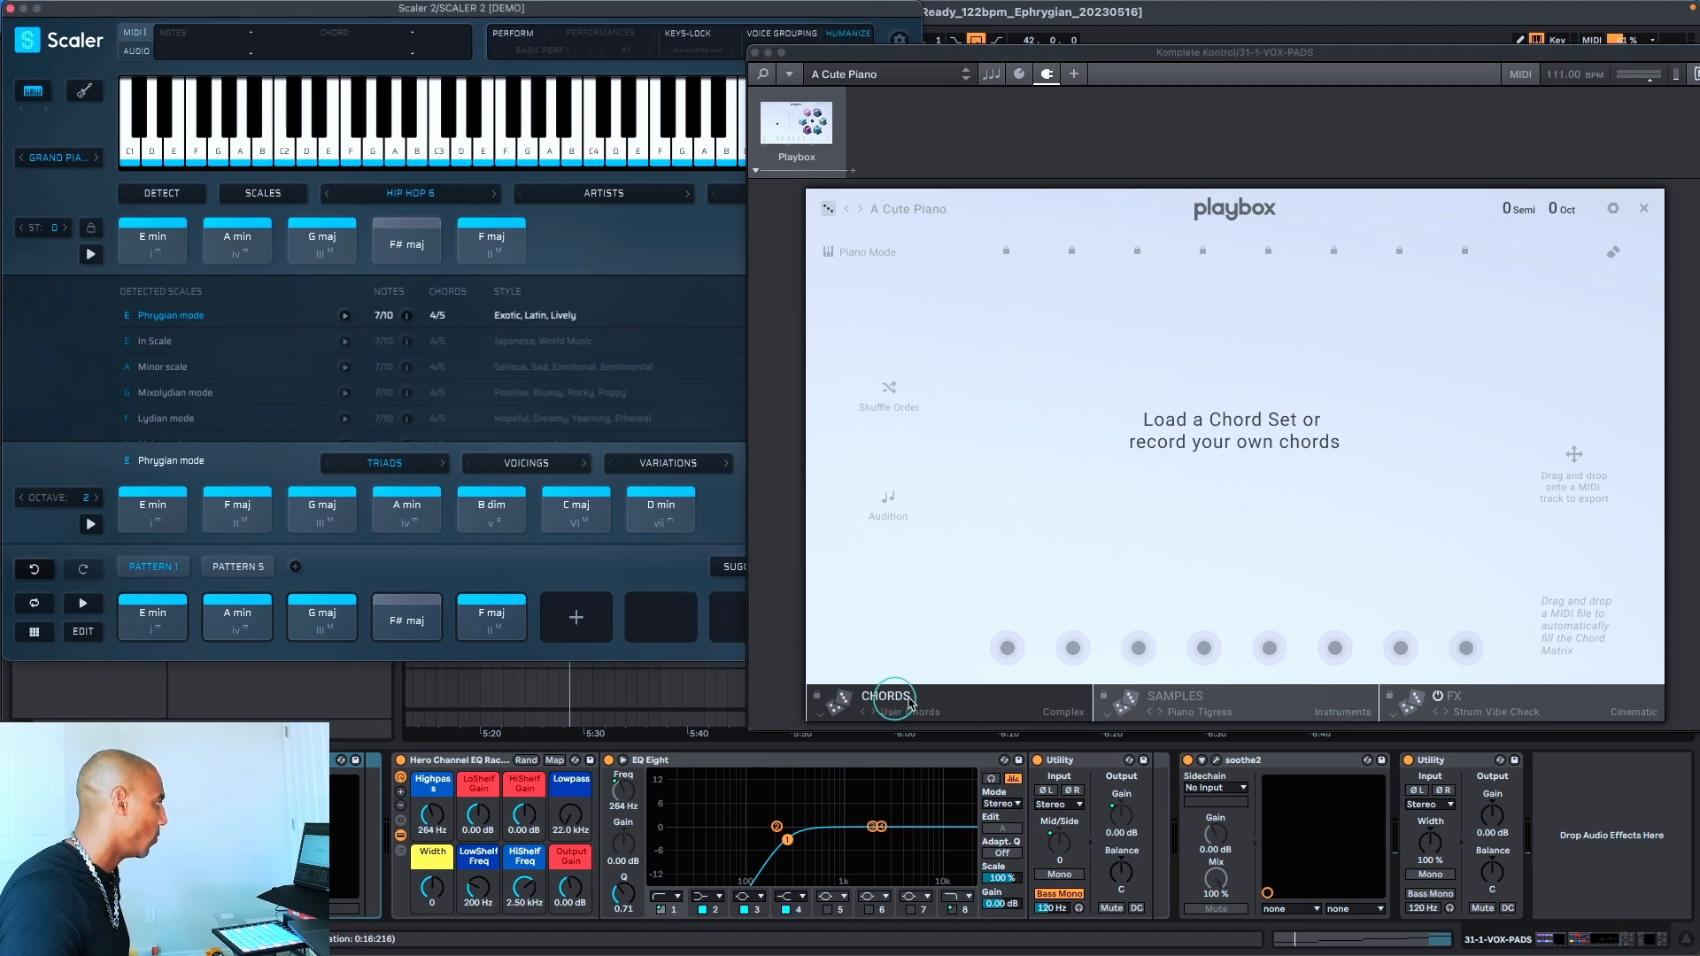
pyautogui.click(632, 578)
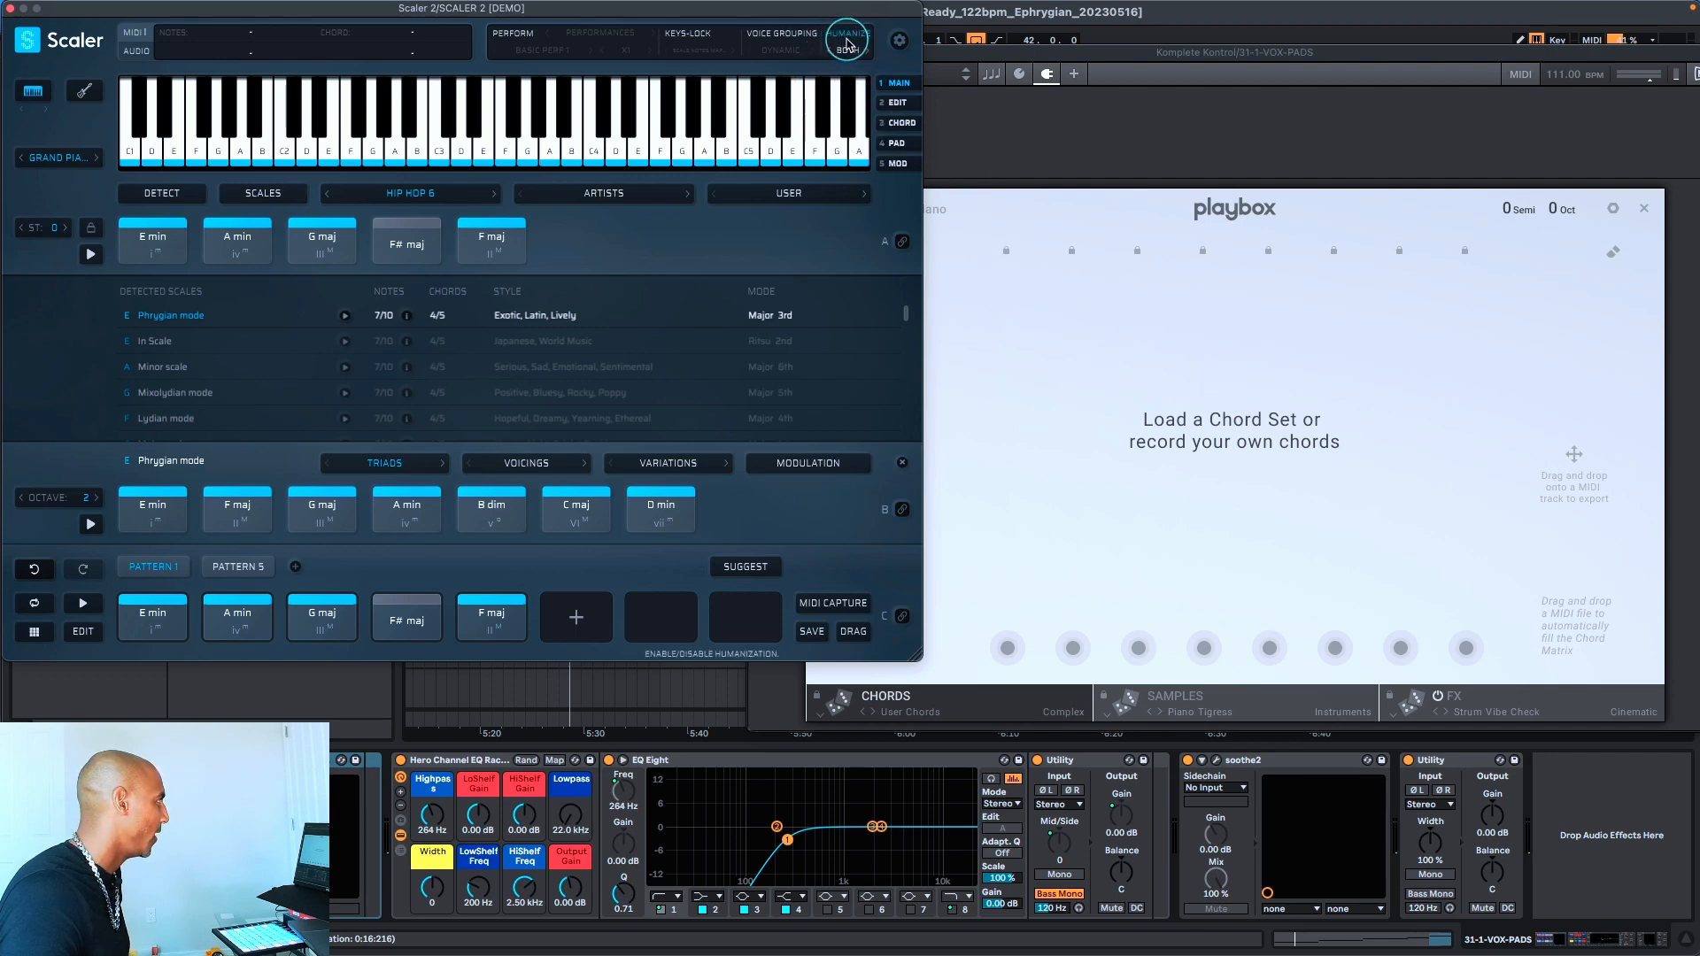
# Disable Humanize and transfer the five Pattern 1 chords from Scaler into Playbox's chord matrix
pyautogui.click(848, 40)
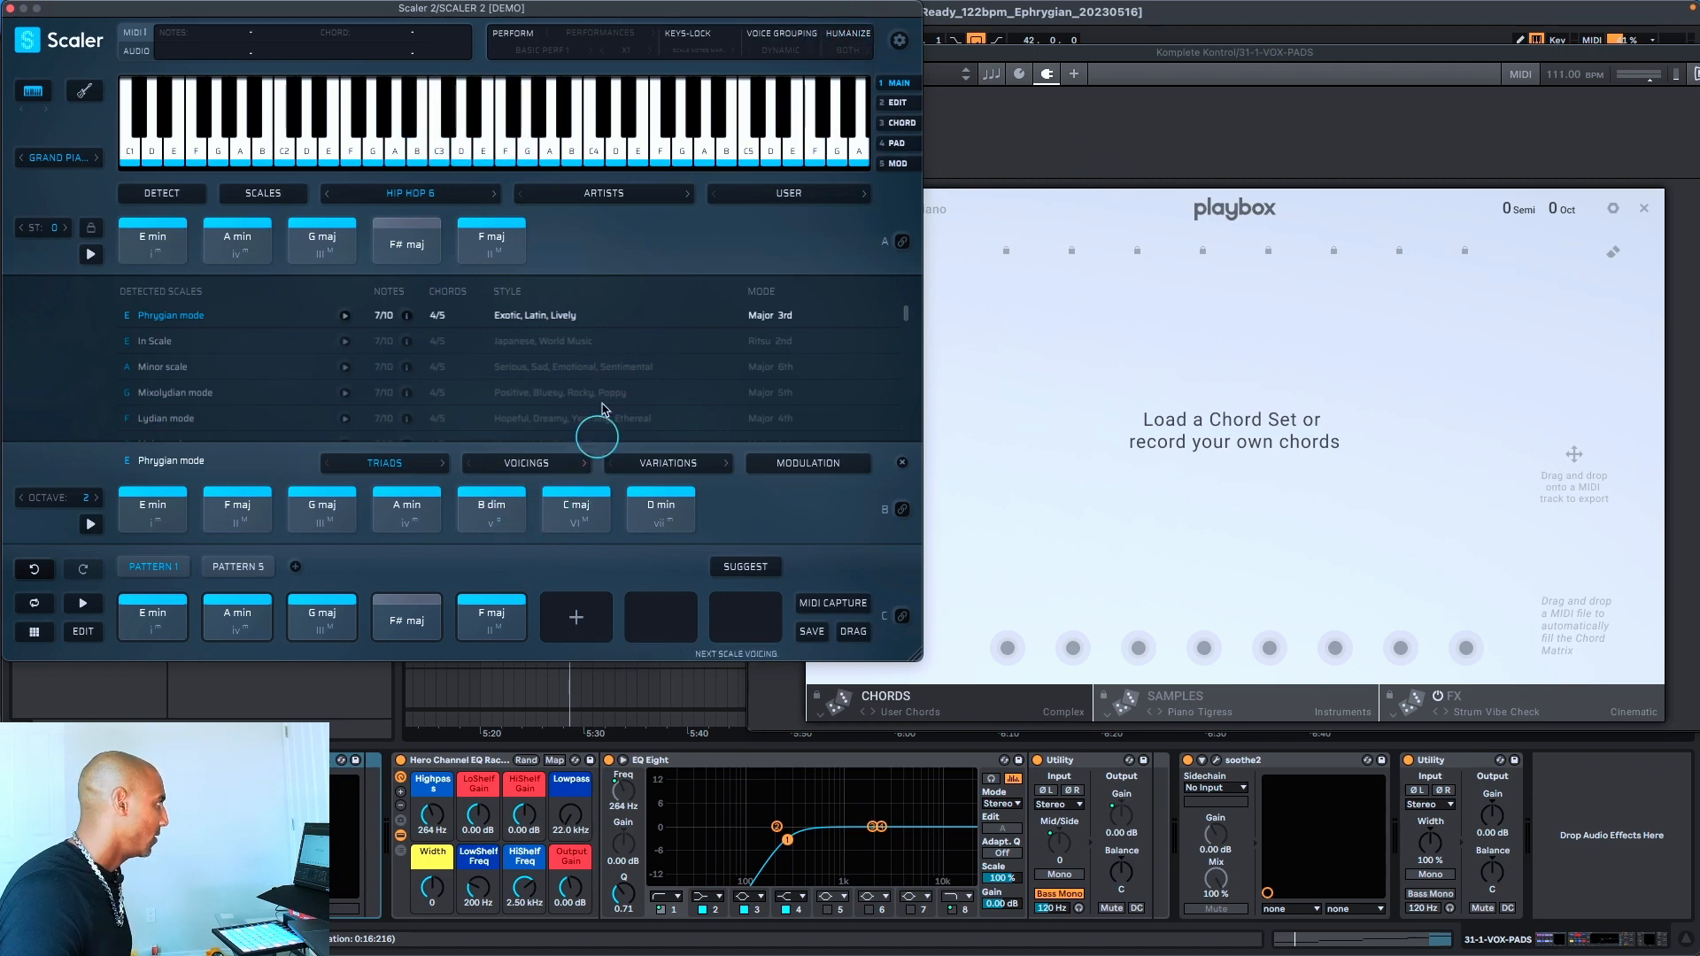
pyautogui.moveTo(543, 620); pyautogui.dragTo(1191, 441)
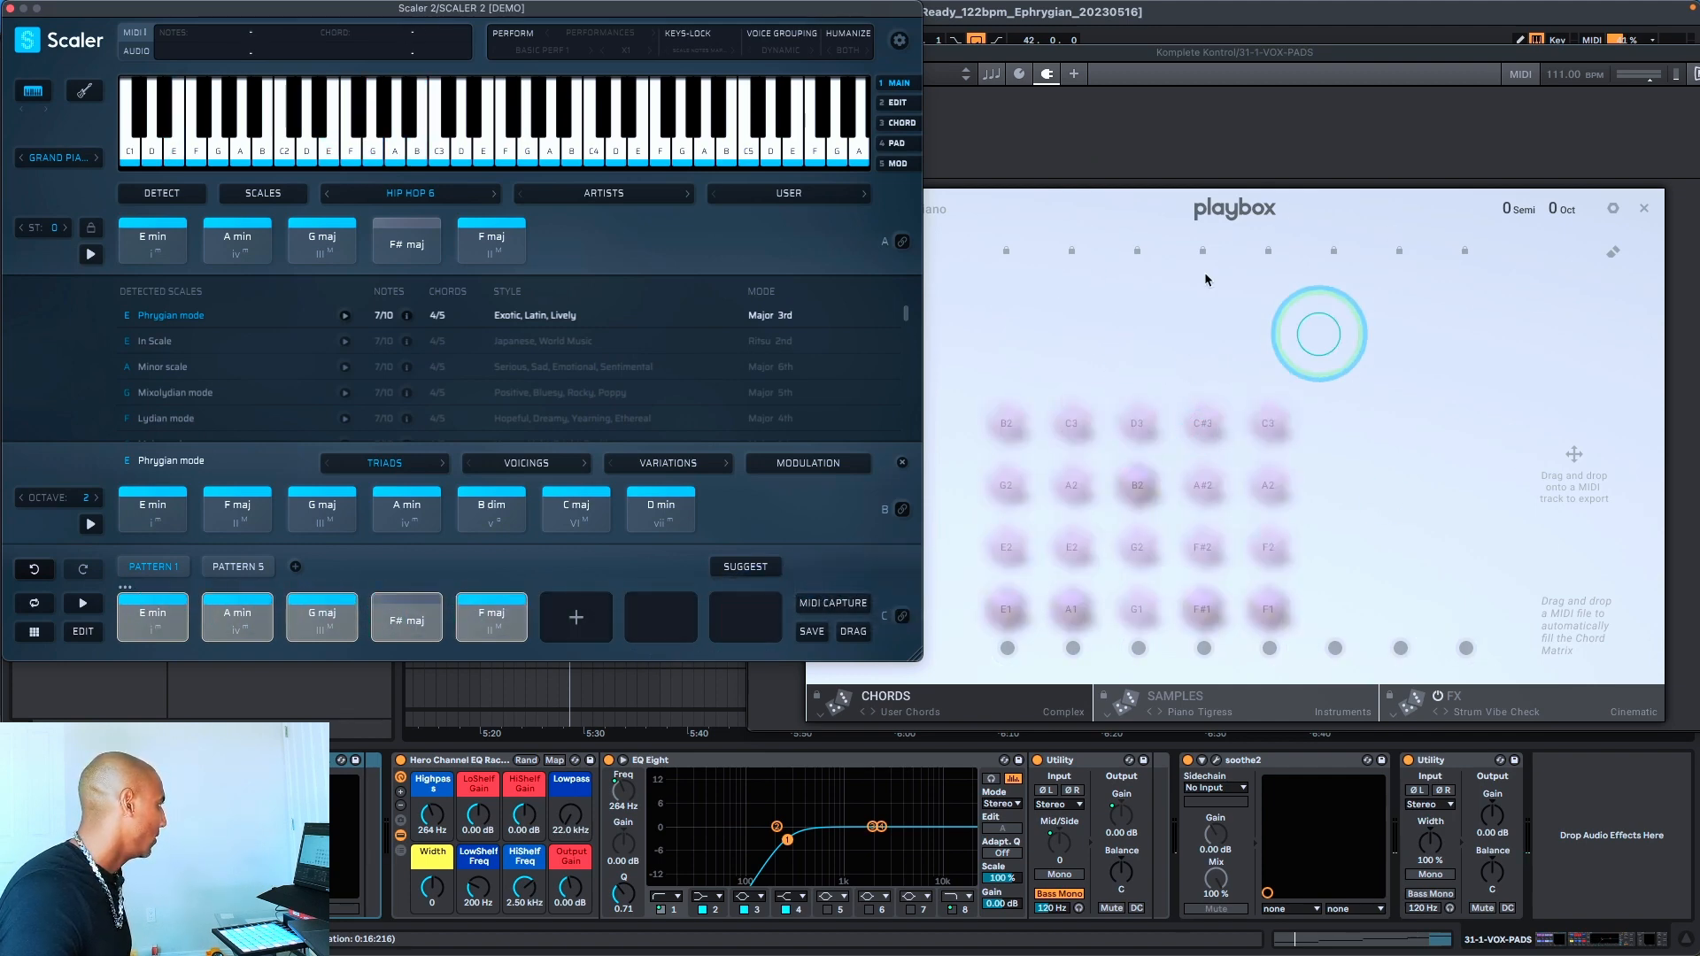
pyautogui.click(1356, 53)
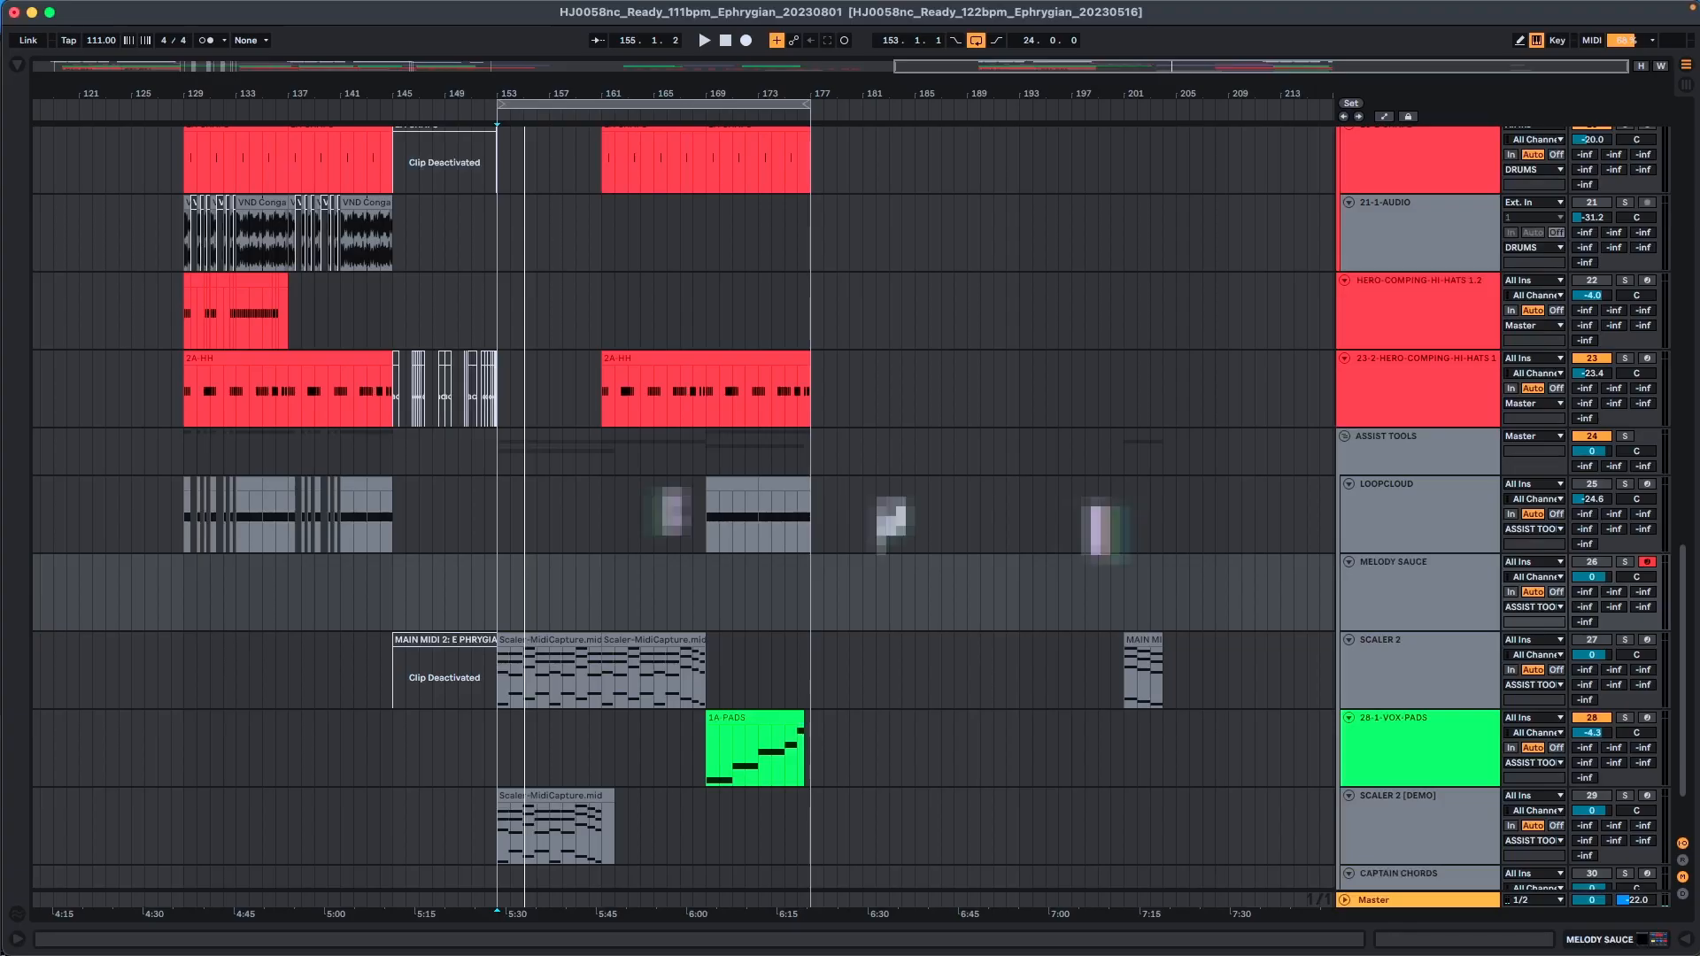
# Play the new part of the arrangement from bar 153
pyautogui.press('space')
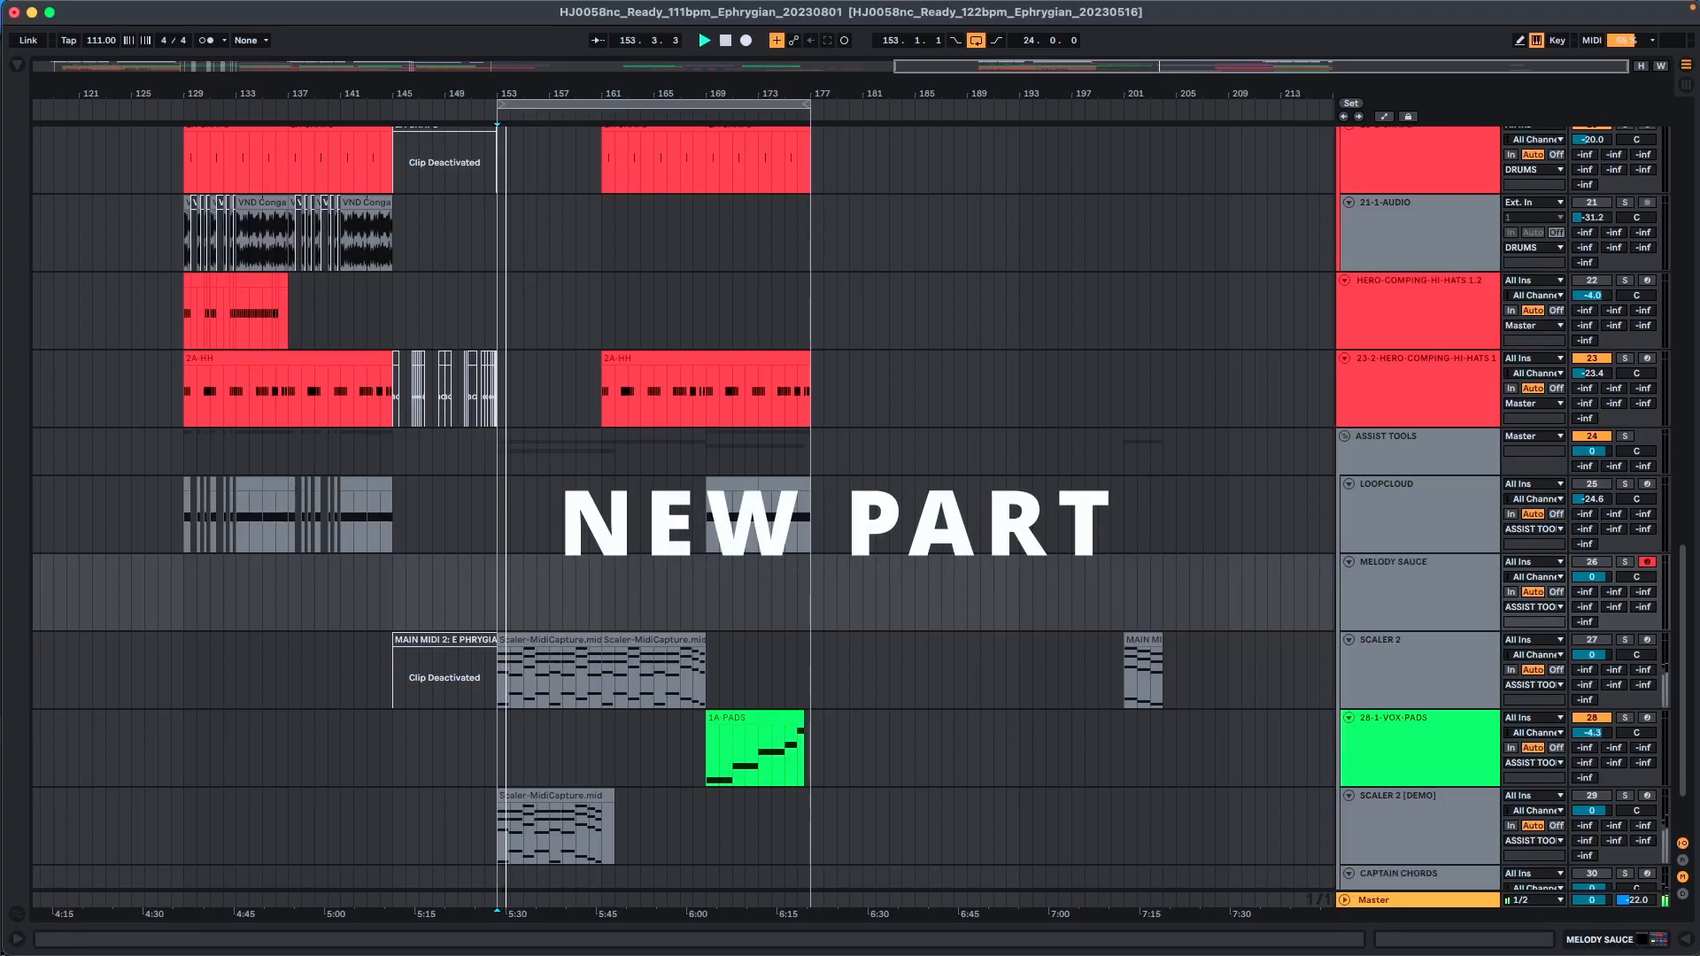